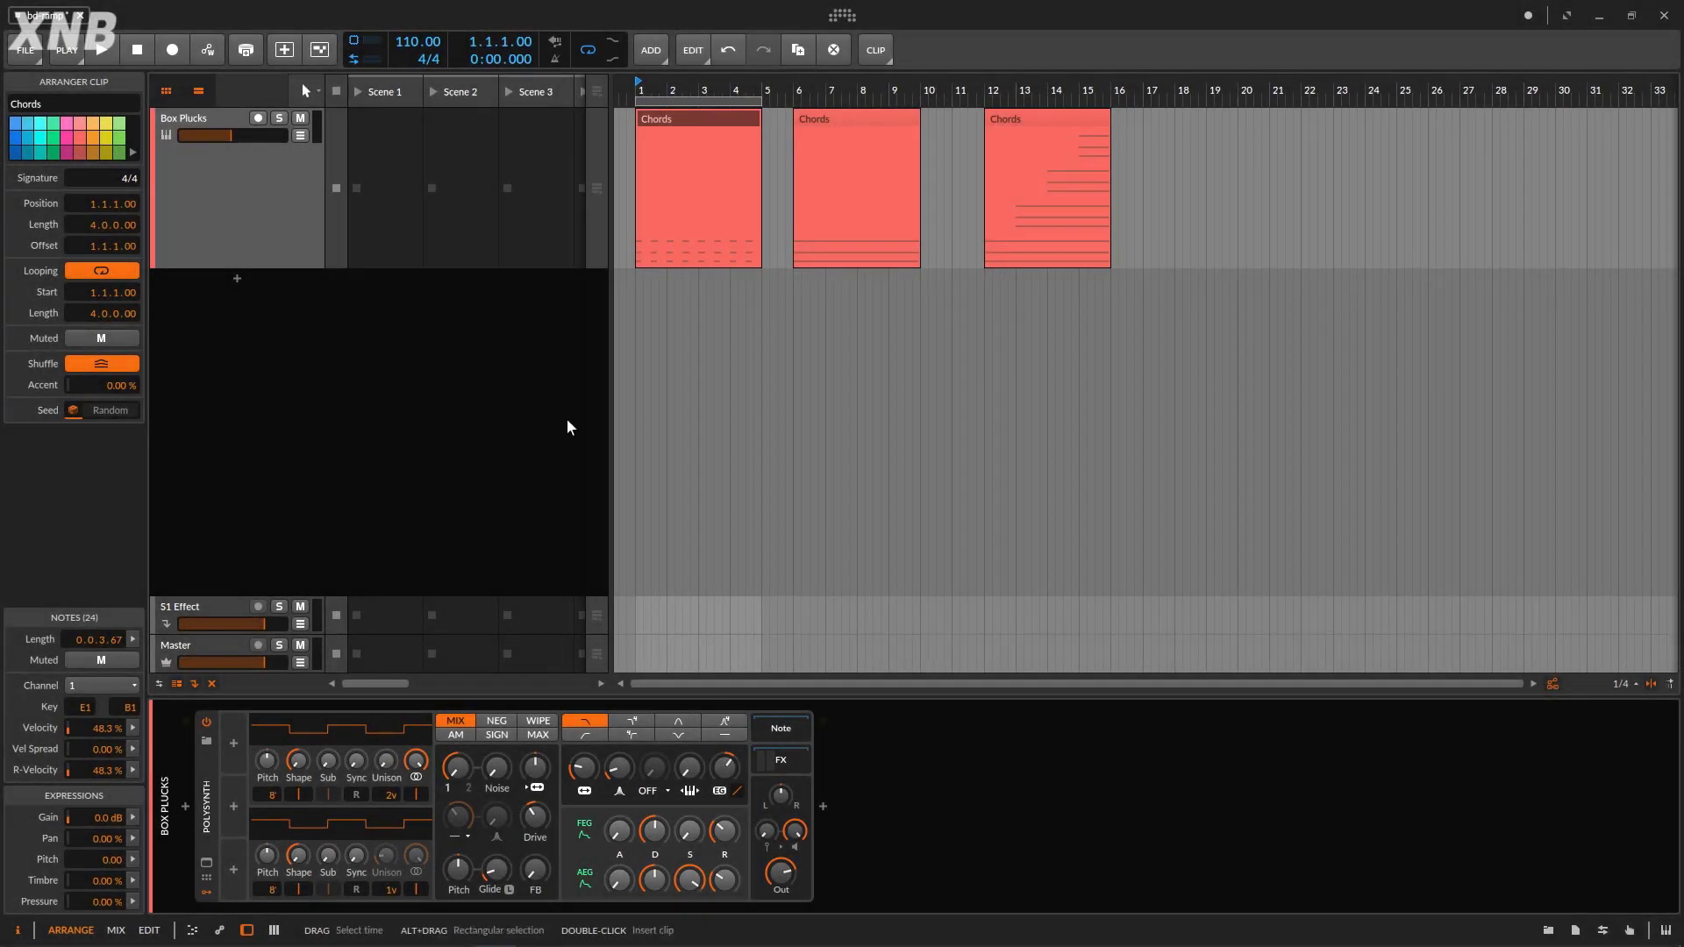
- Select the Box Plucks track and audition its first Chords clip
click(255, 199)
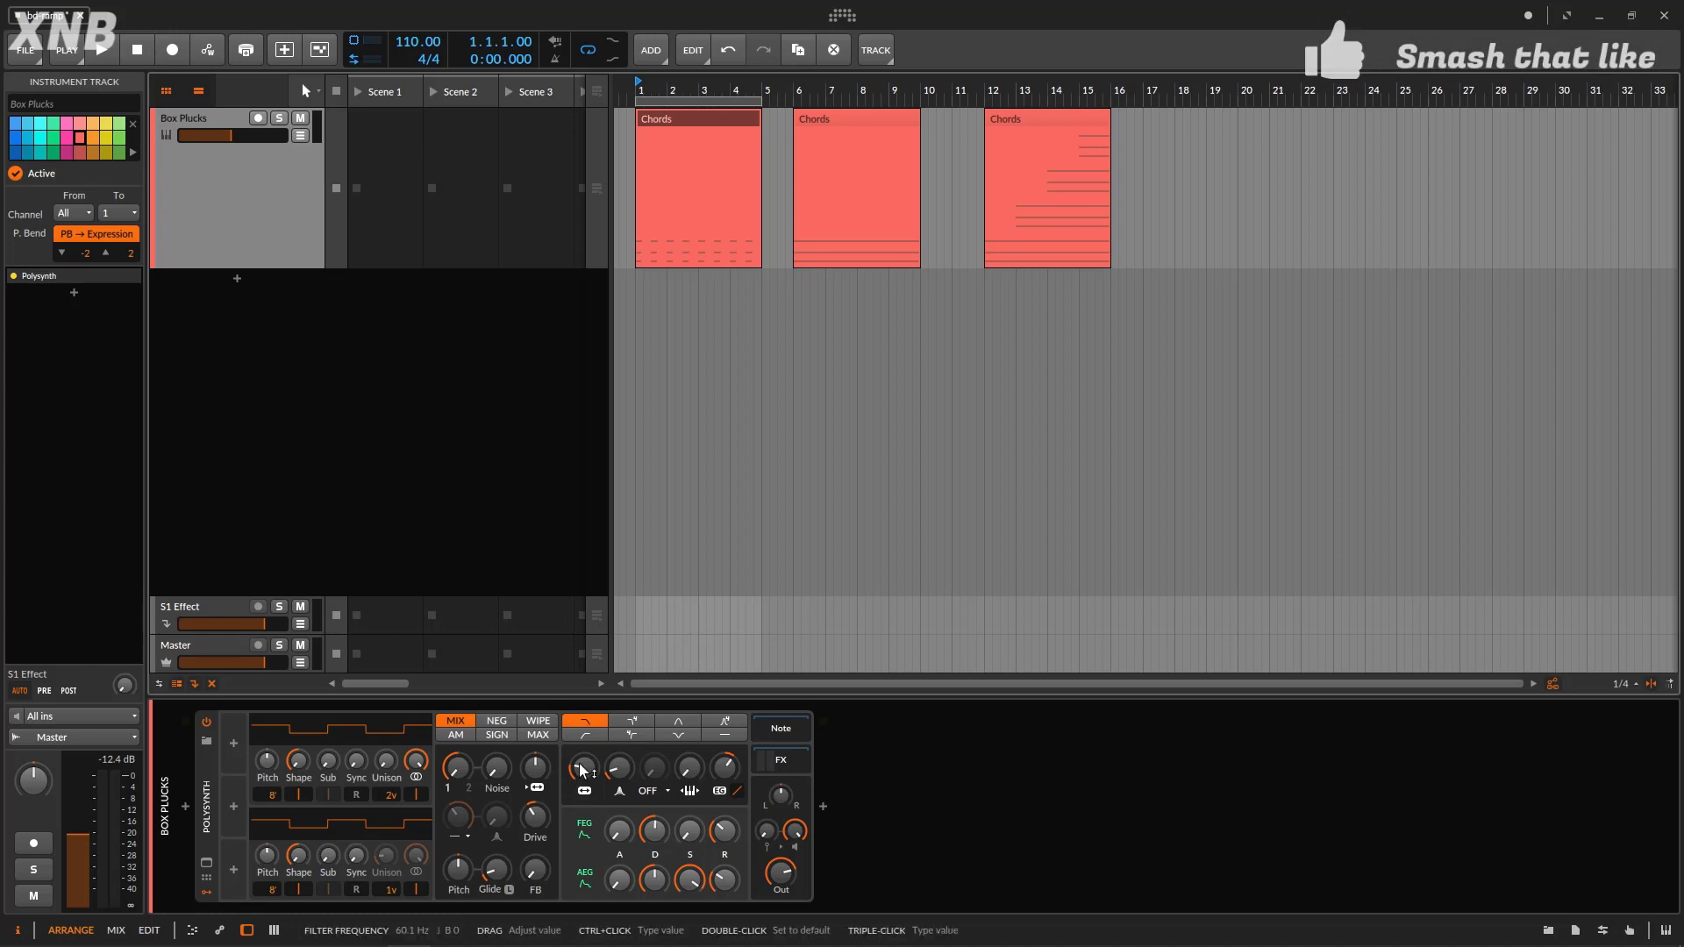
key(space)
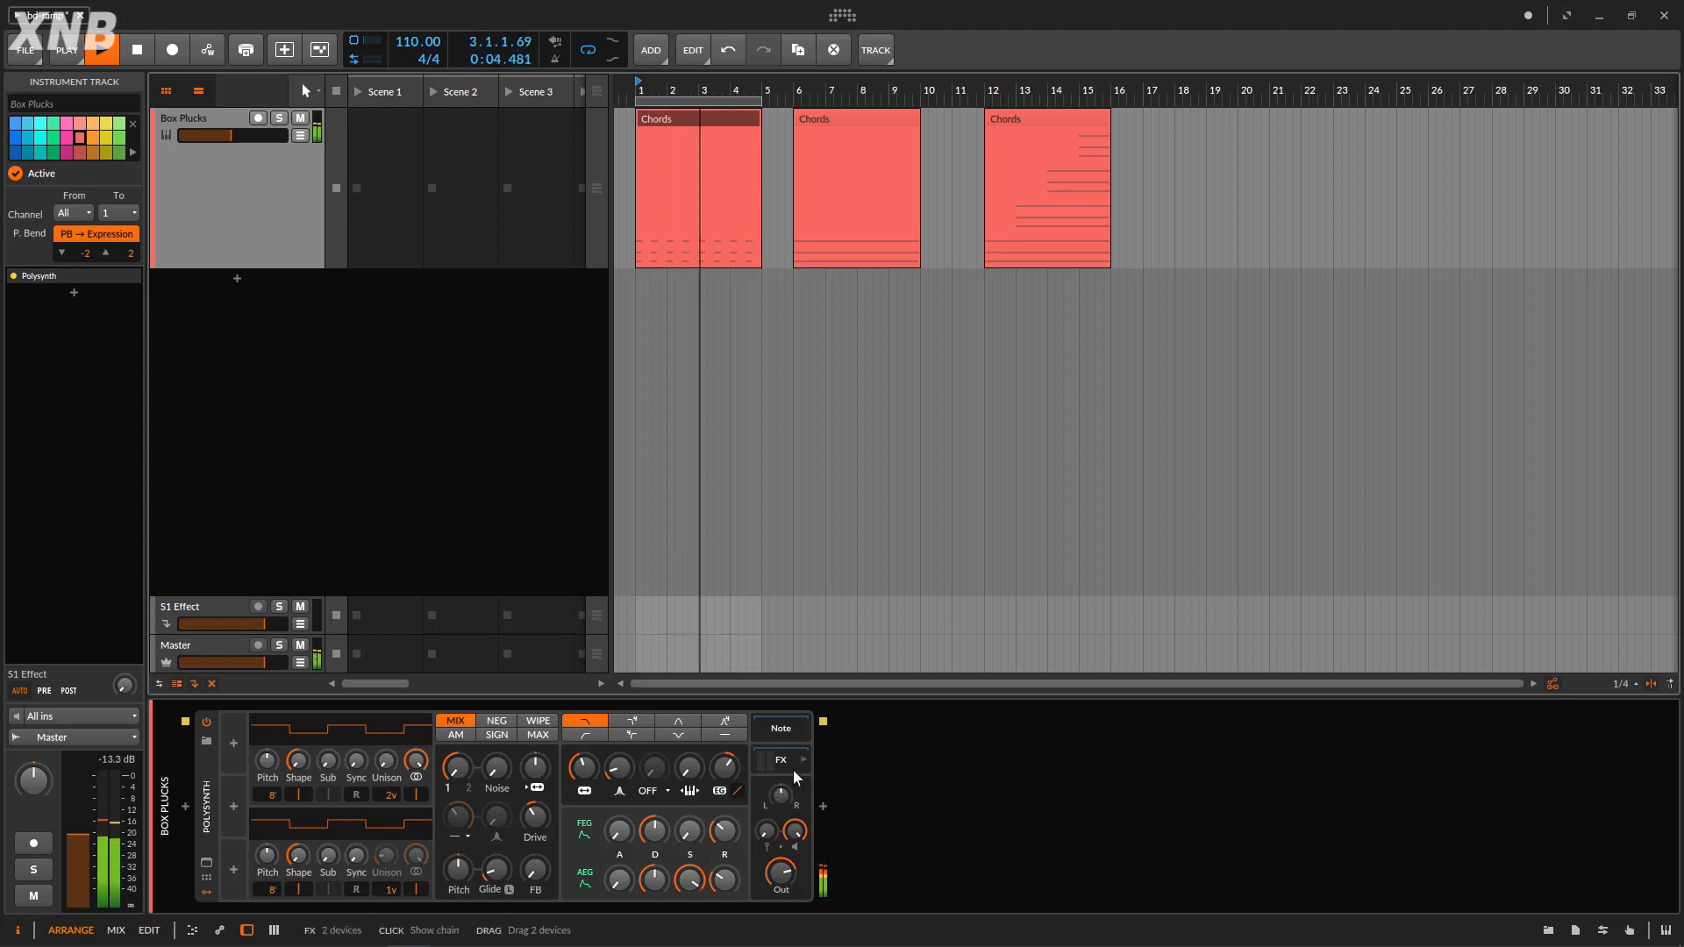
key(space)
- Add a Ramp modulator to the Polysynth and turn off its per-voice mode
click(235, 745)
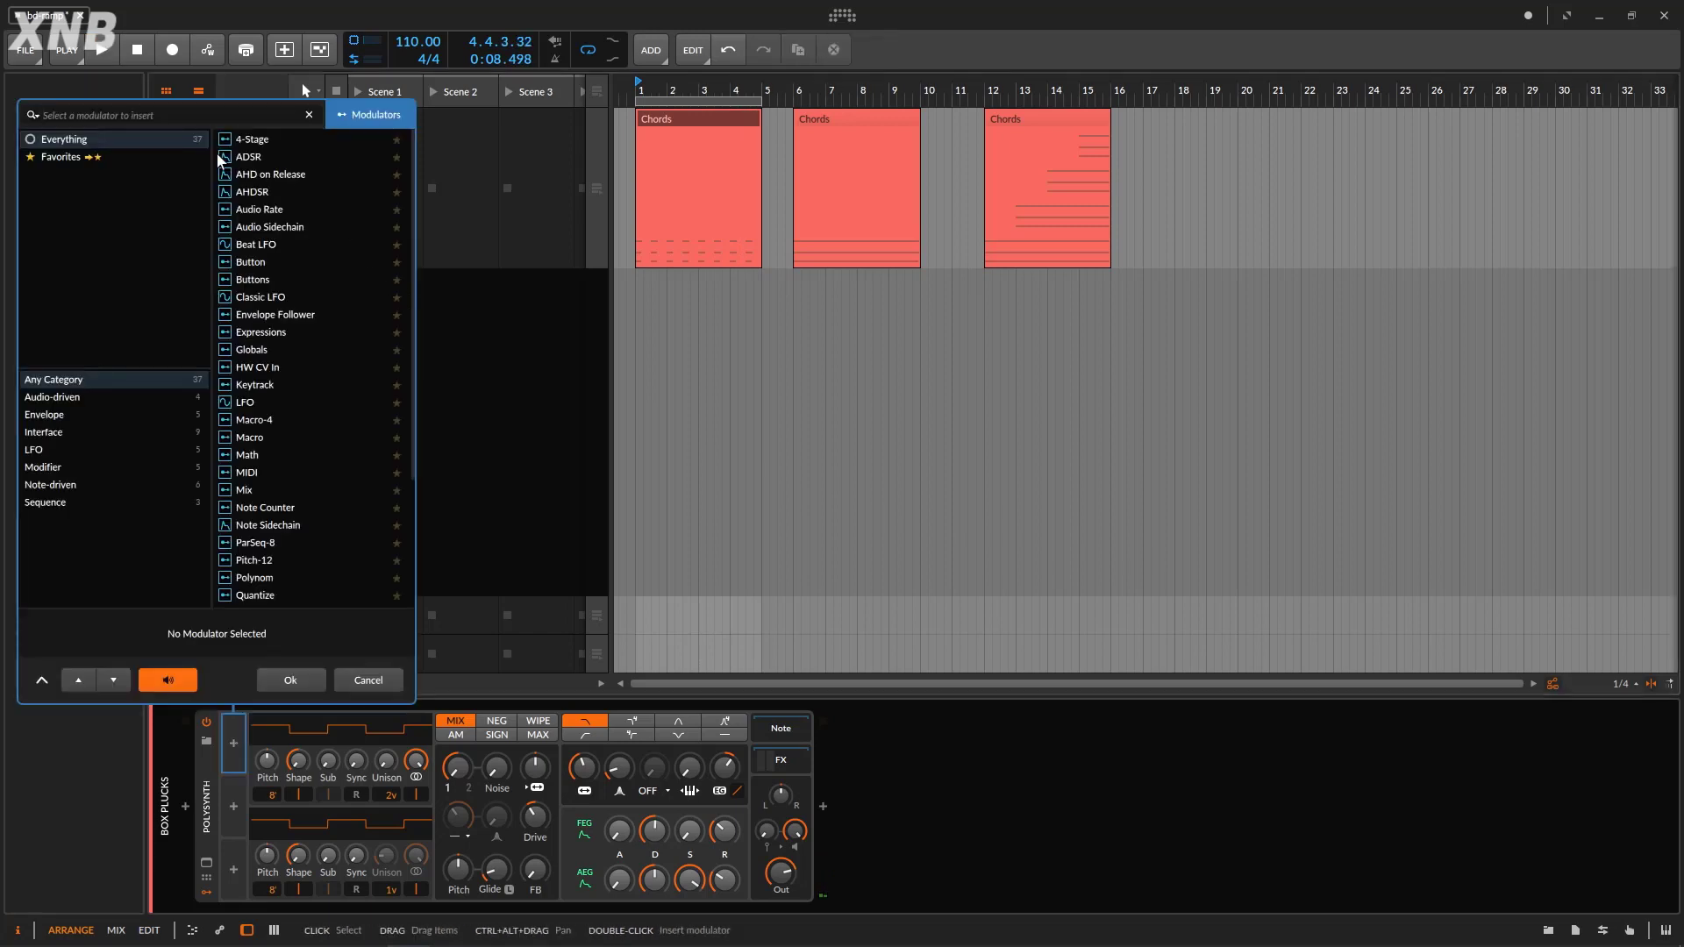
text(ramp)
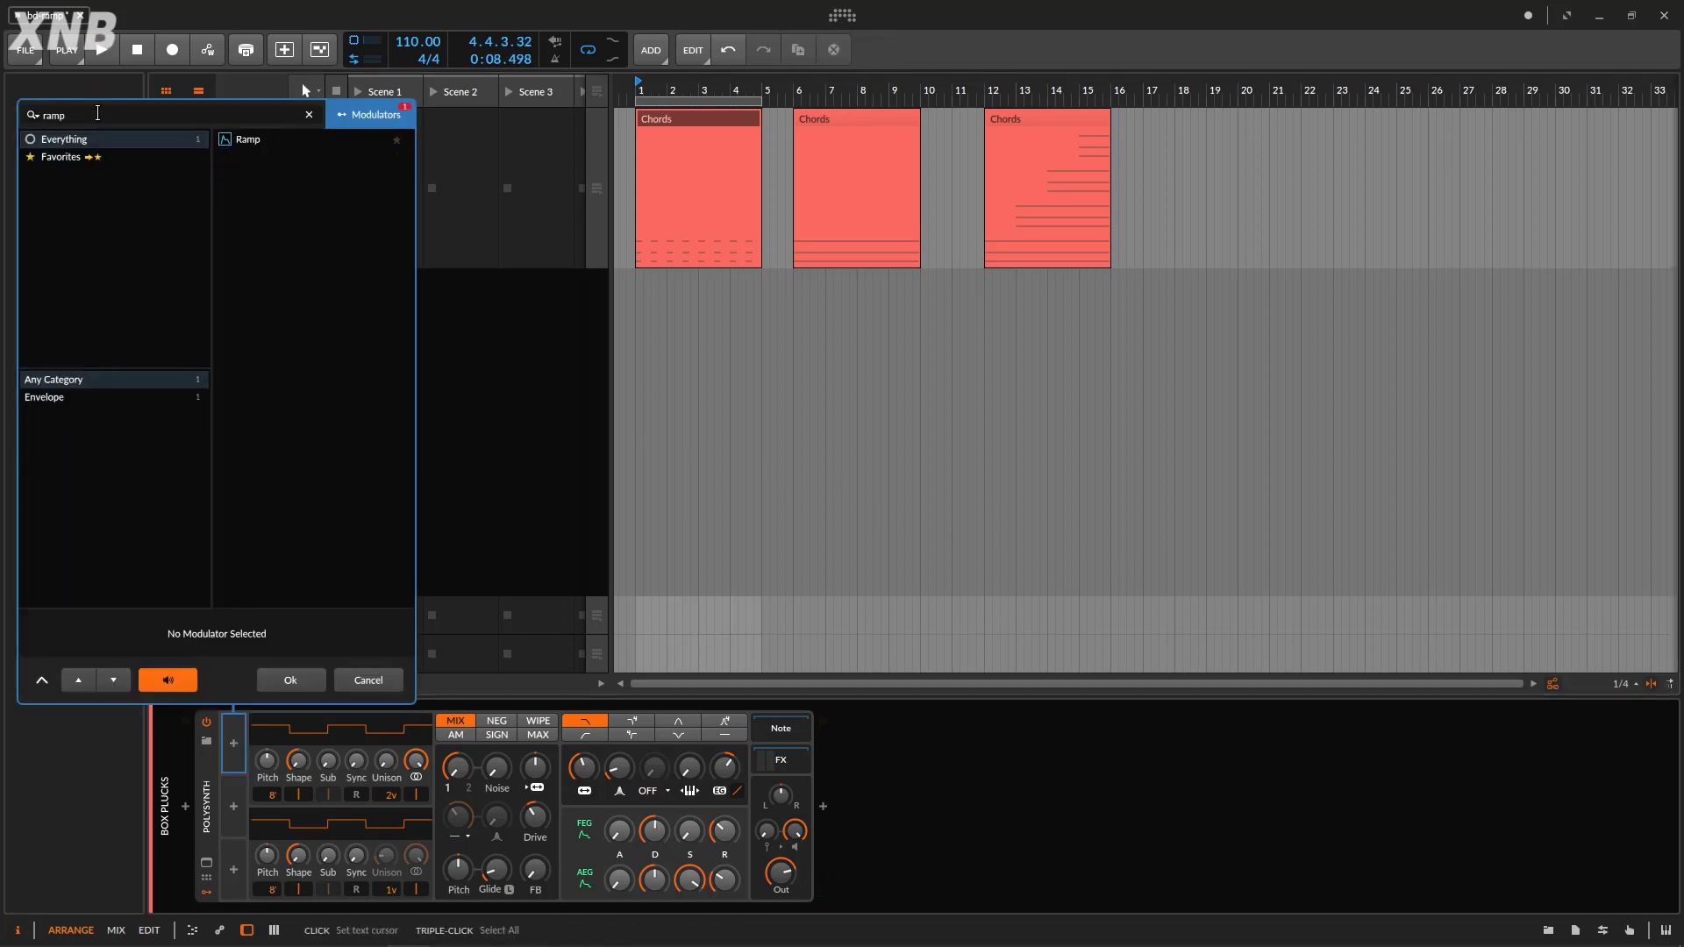
click(261, 141)
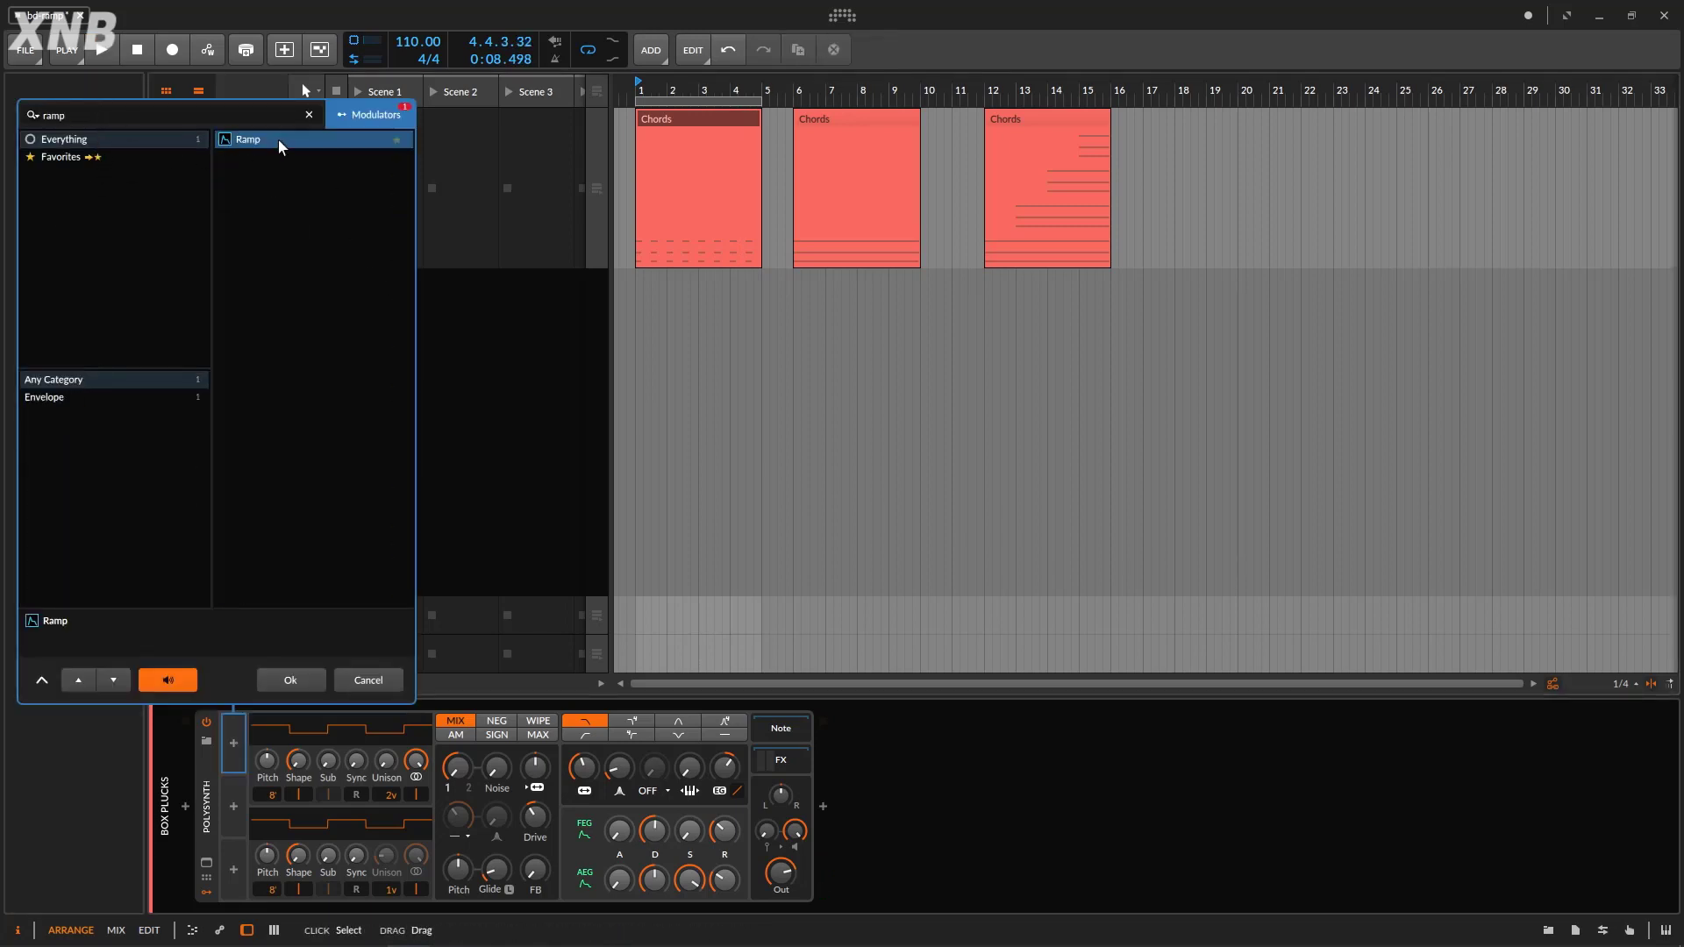
click(286, 680)
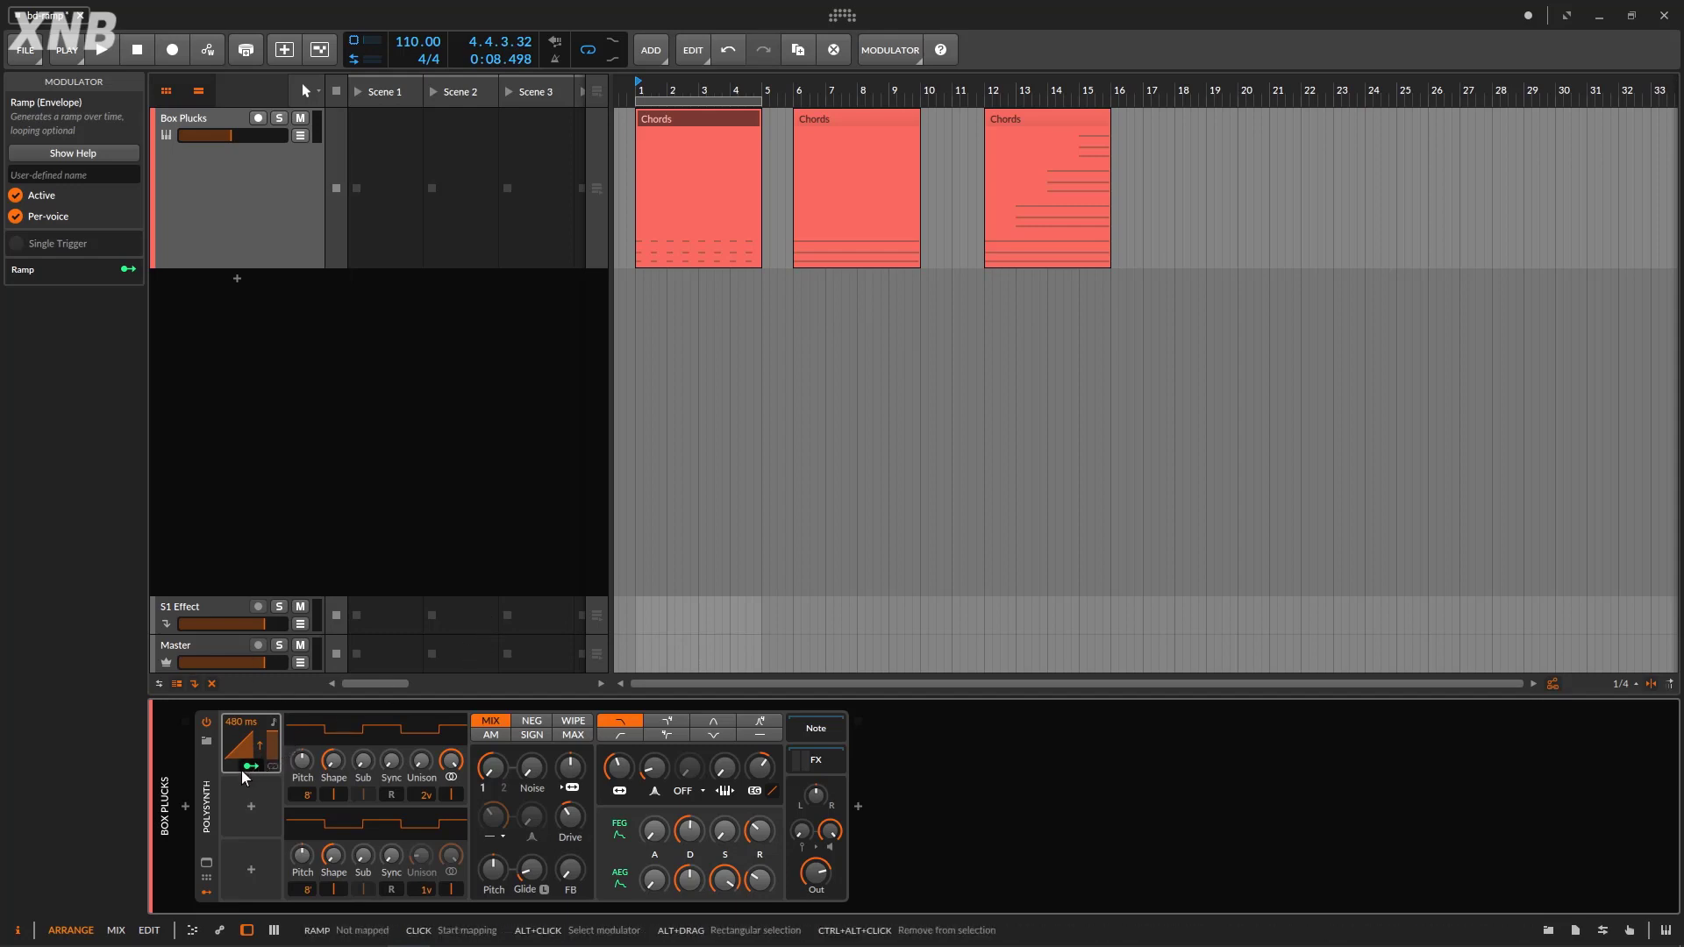
click(16, 216)
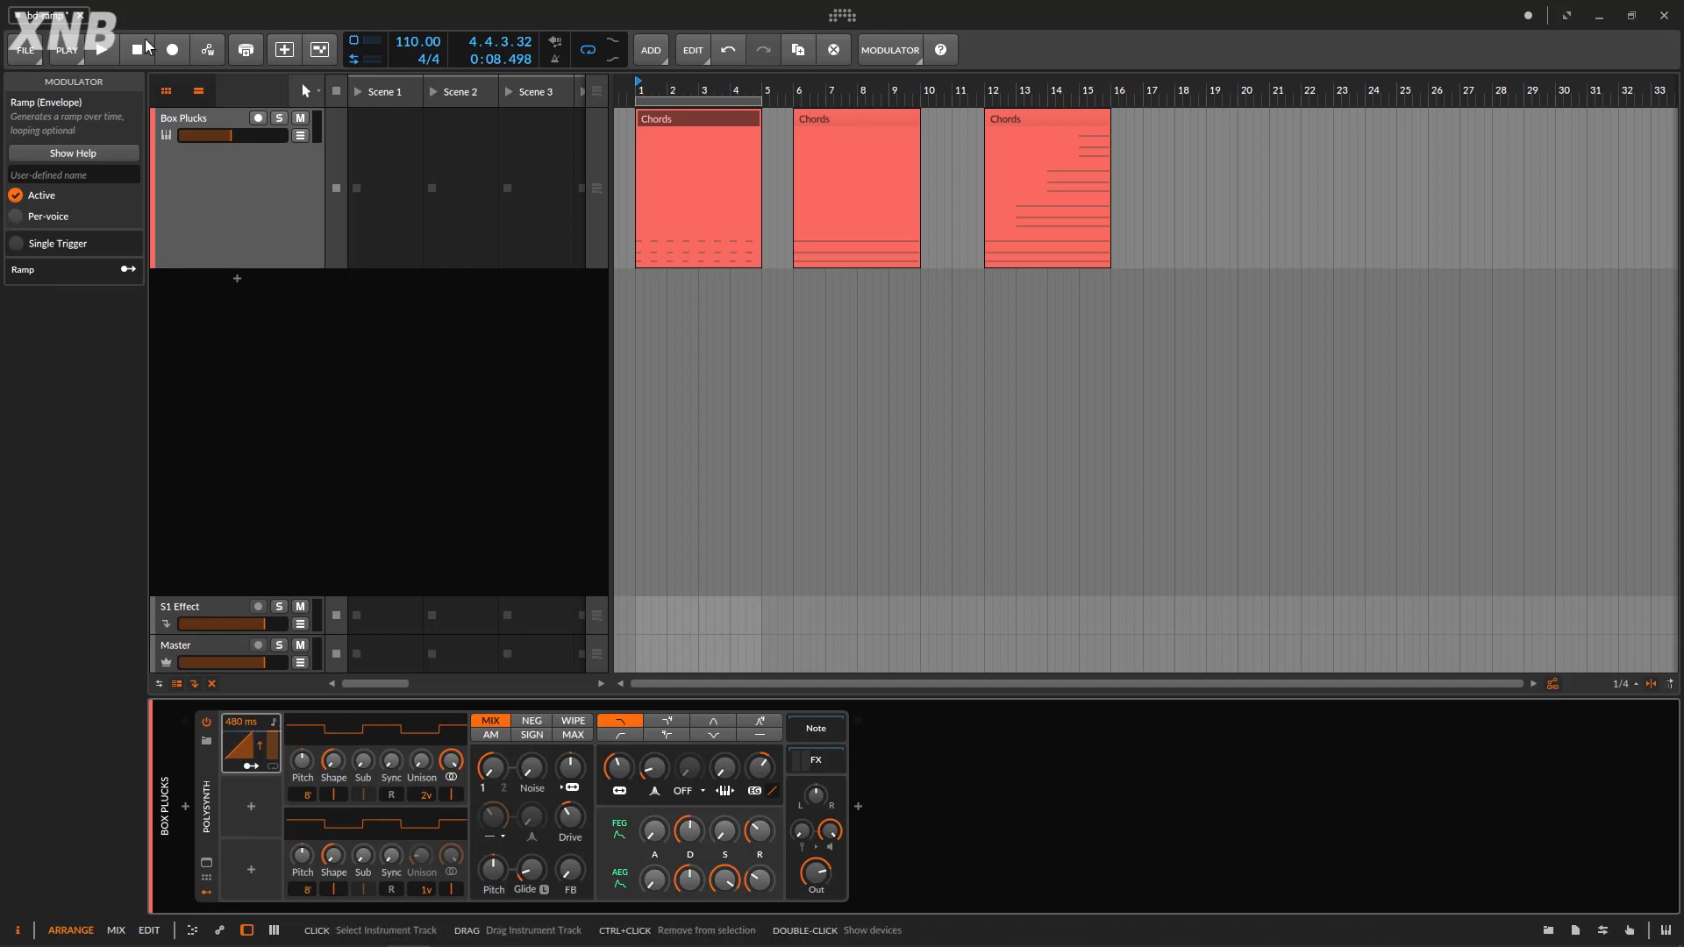
- Start playback and map the Ramp modulator to the Polysynth's filter frequency with a +44.00 modulation amount
click(110, 57)
click(109, 57)
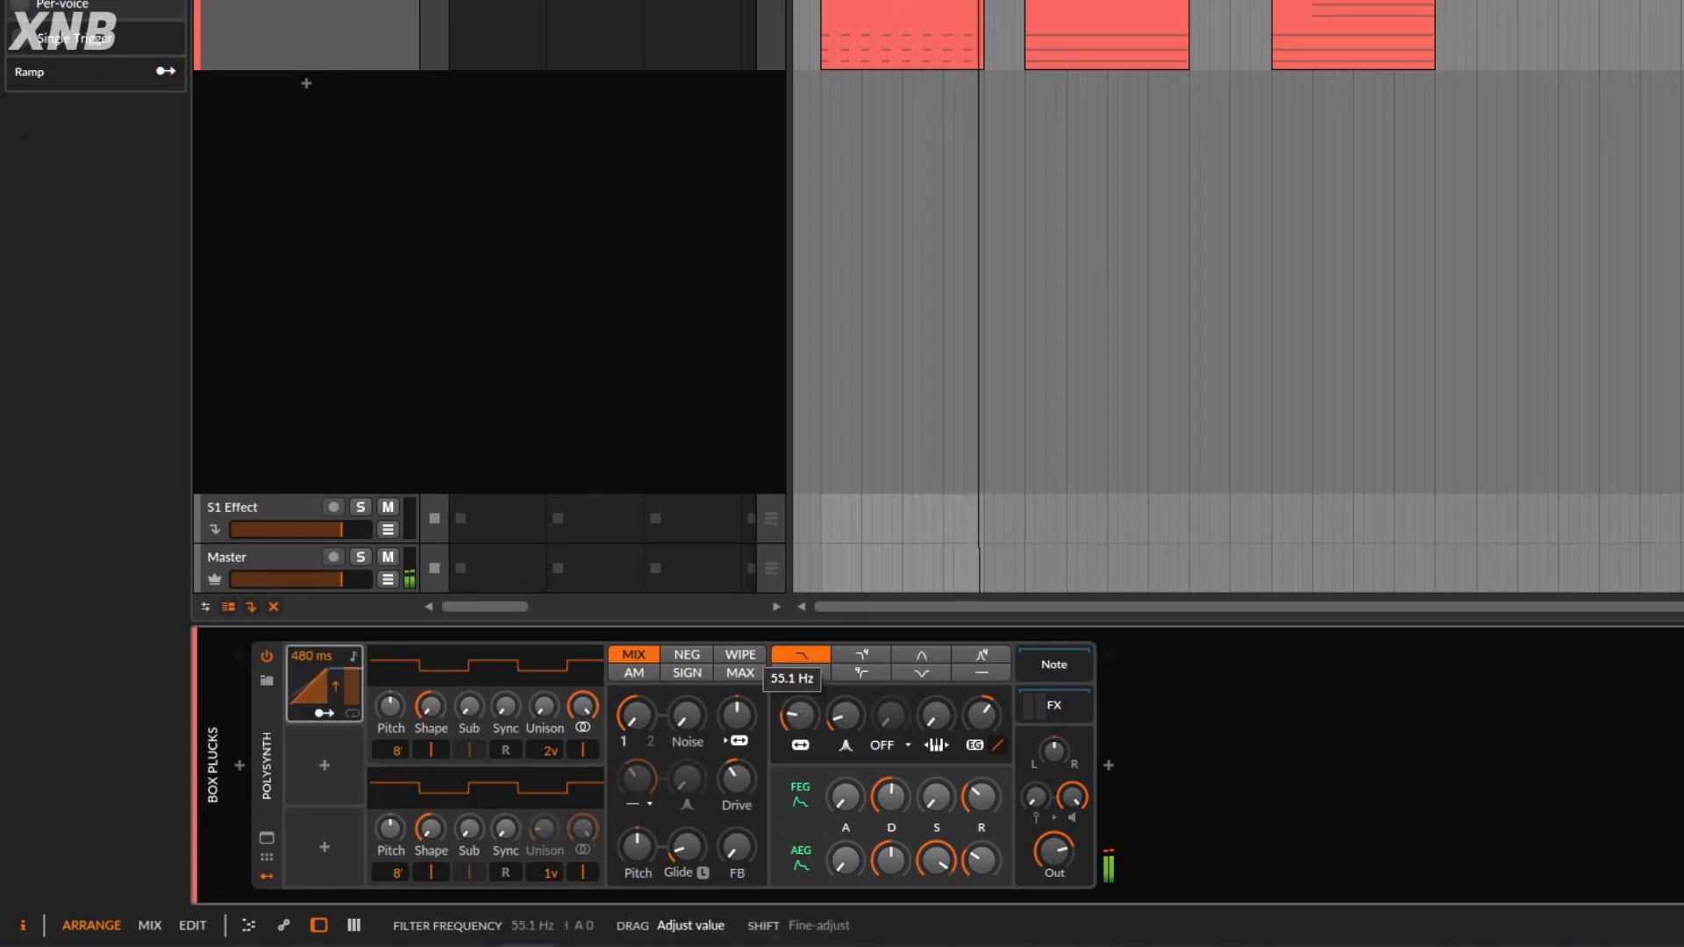
click(314, 709)
drag(798, 715, 798, 688)
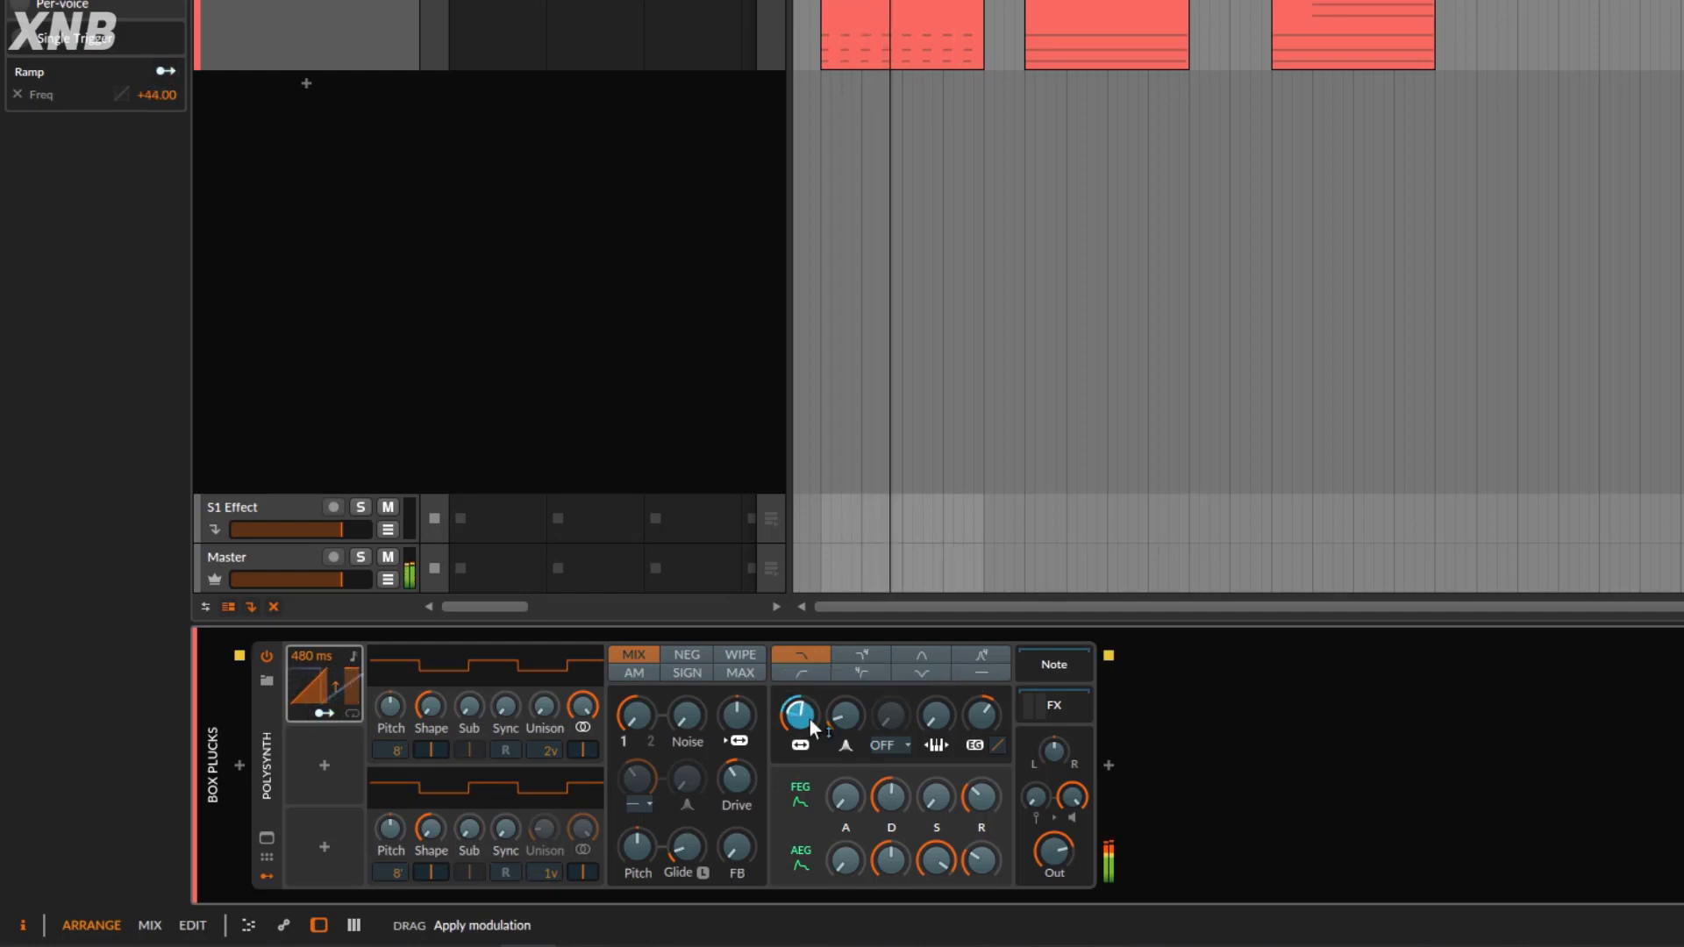
click(322, 713)
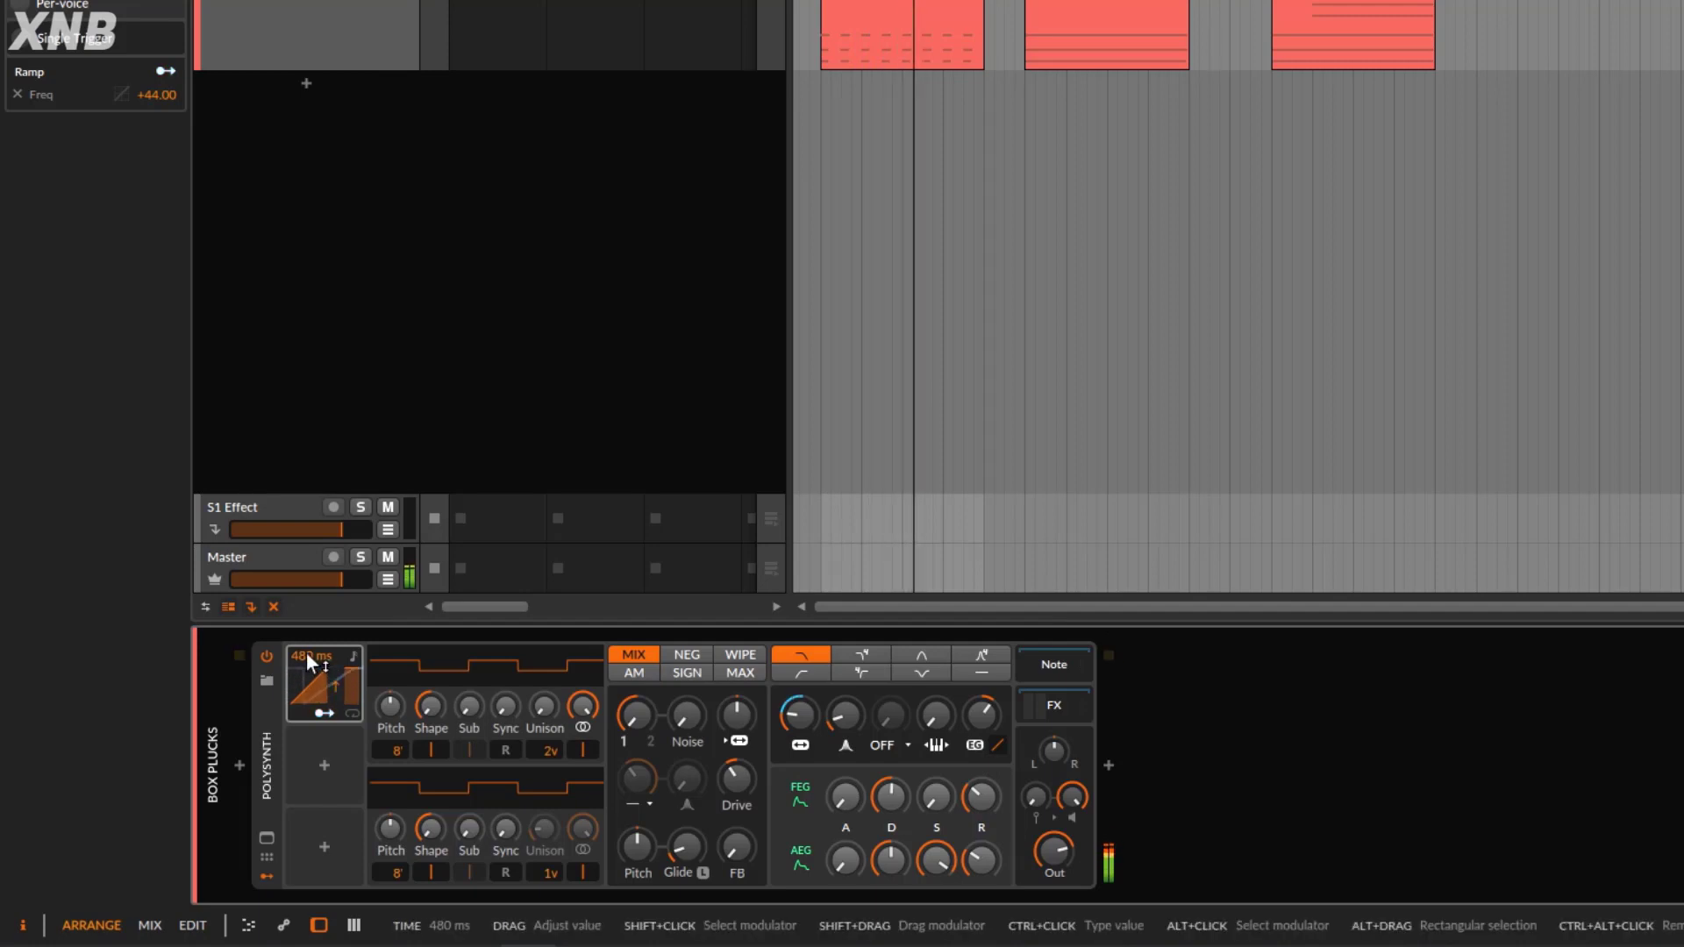
- Try a Ramp time of 201 ms, lower the filter frequency to 45.0 Hz, and set the Ramp time to 883 ms
drag(303, 653, 304, 703)
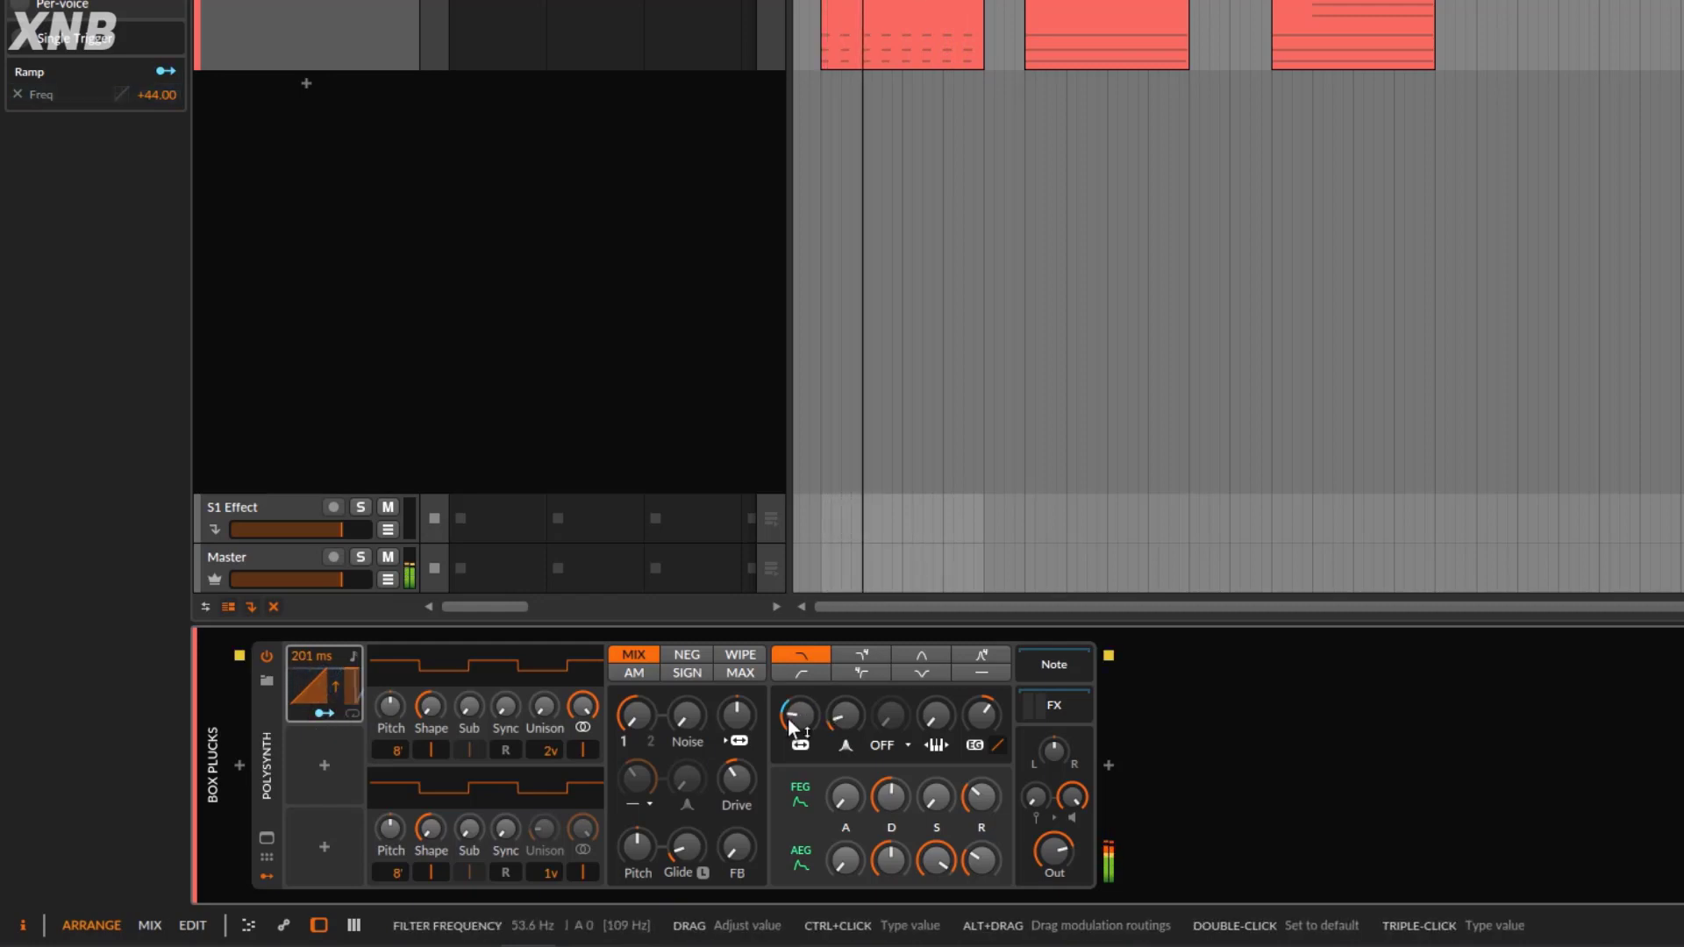
drag(791, 719, 791, 731)
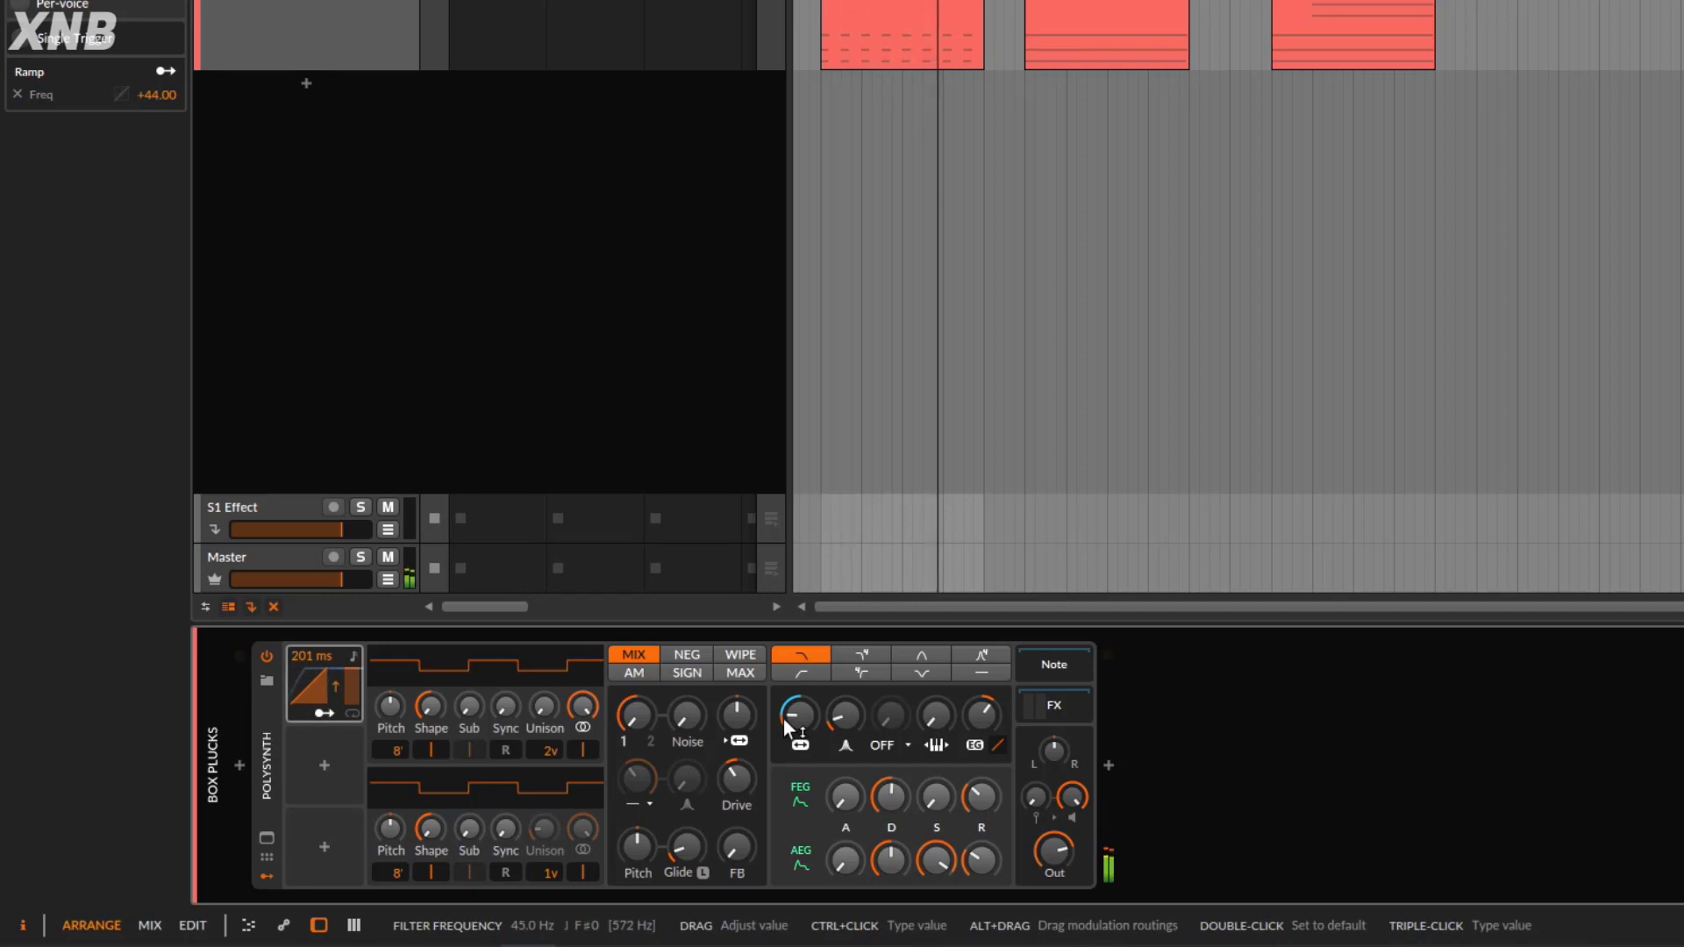
mouse_move(292, 653)
mouse_down()
mouse_move(291, 672)
mouse_move(291, 633)
mouse_move(292, 658)
mouse_up()
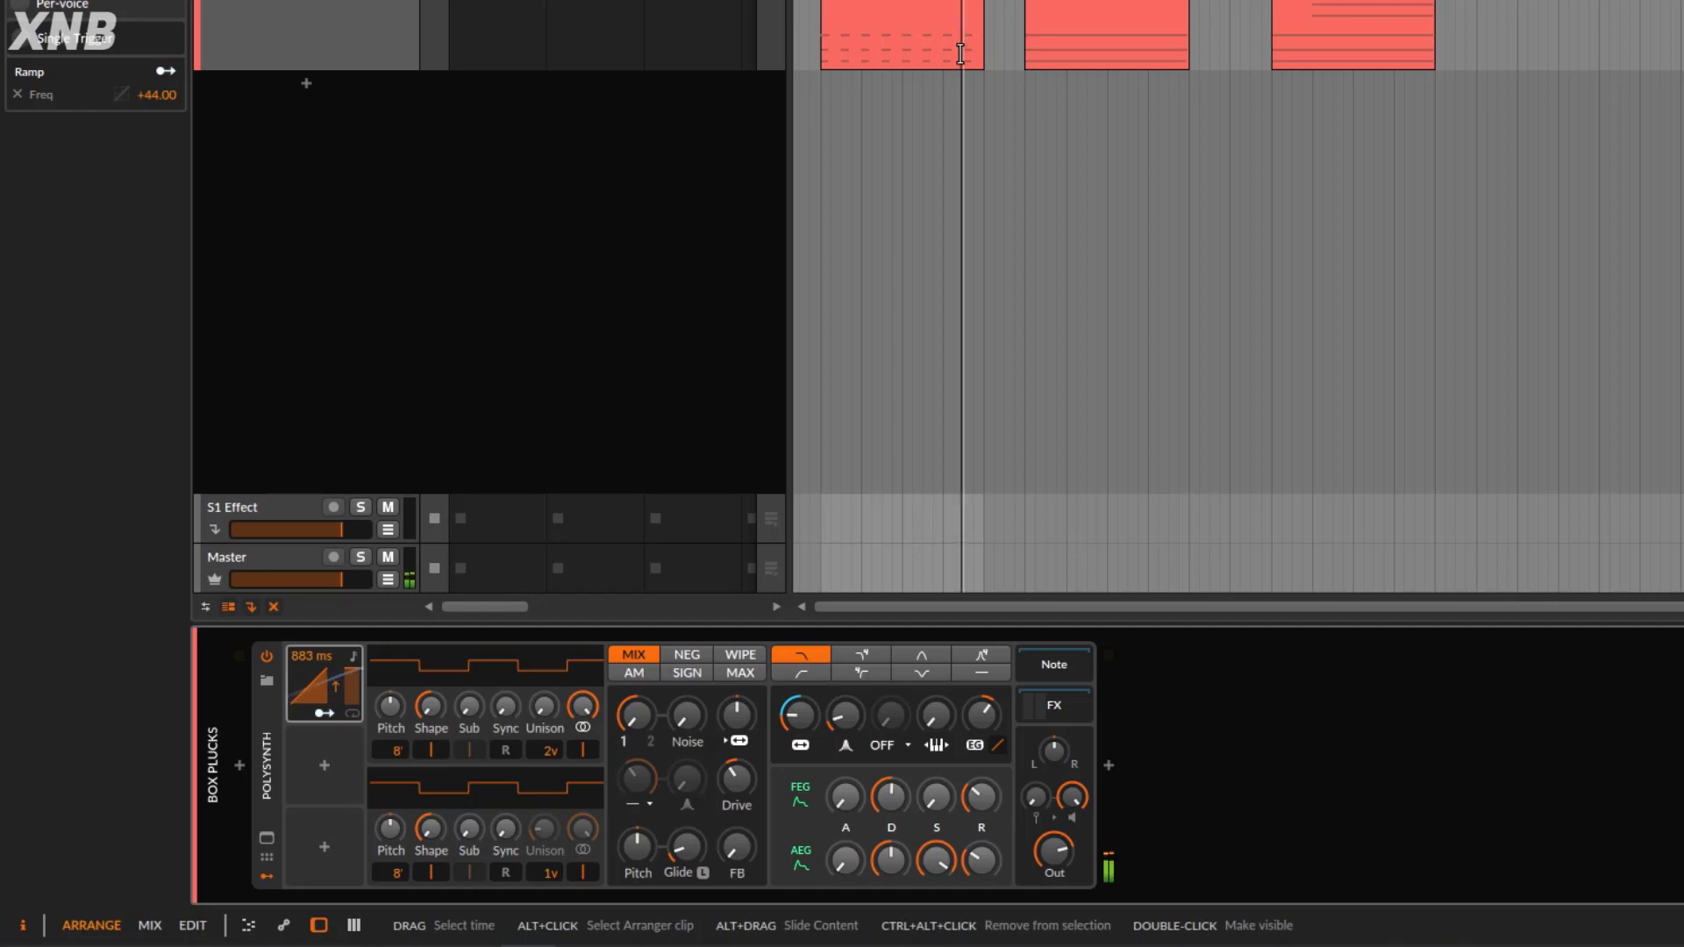
- Try a longer Ramp time of 1.17 s, then set it to 847 ms
click(845, 50)
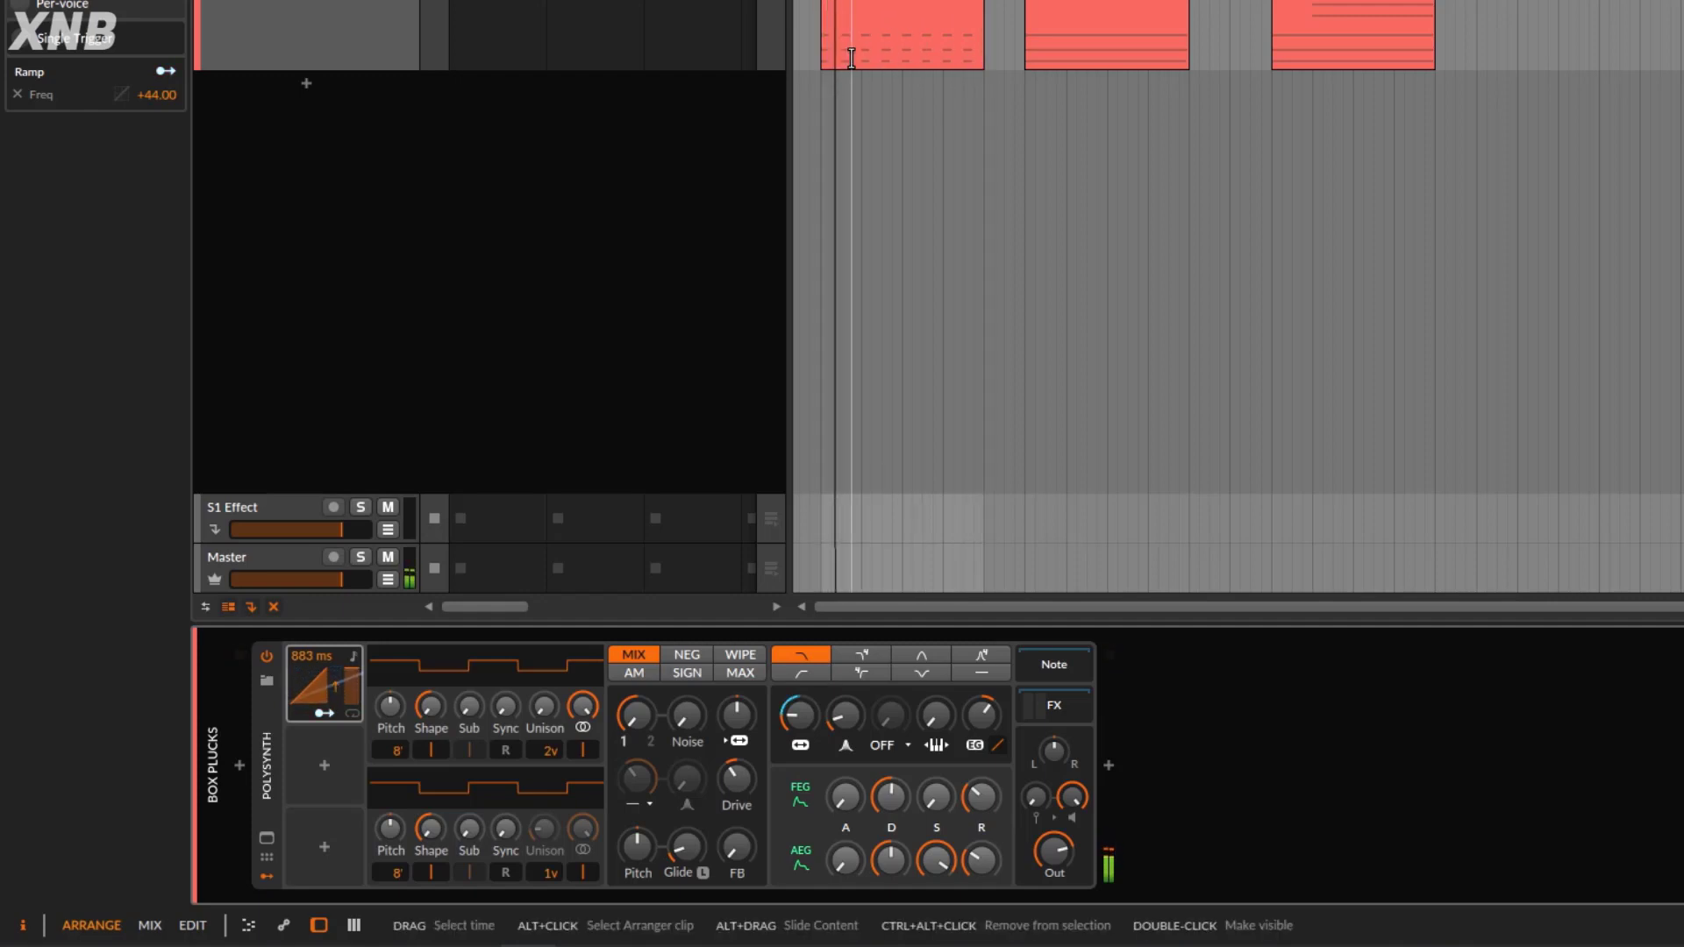
click(850, 35)
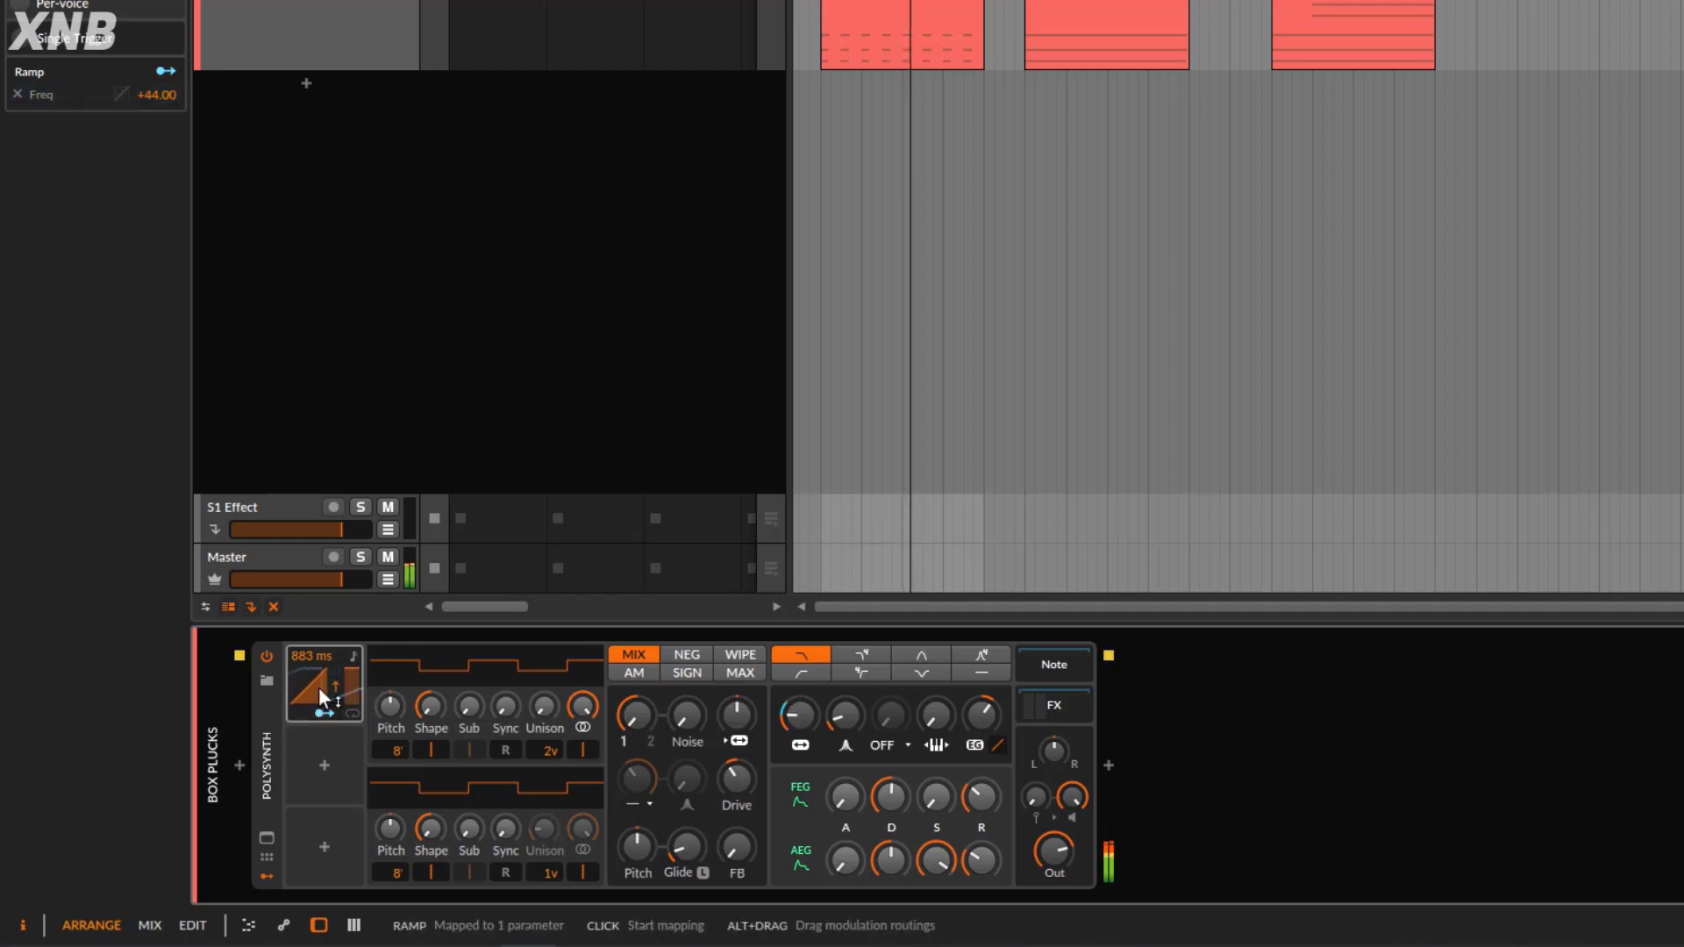
drag(302, 664, 302, 544)
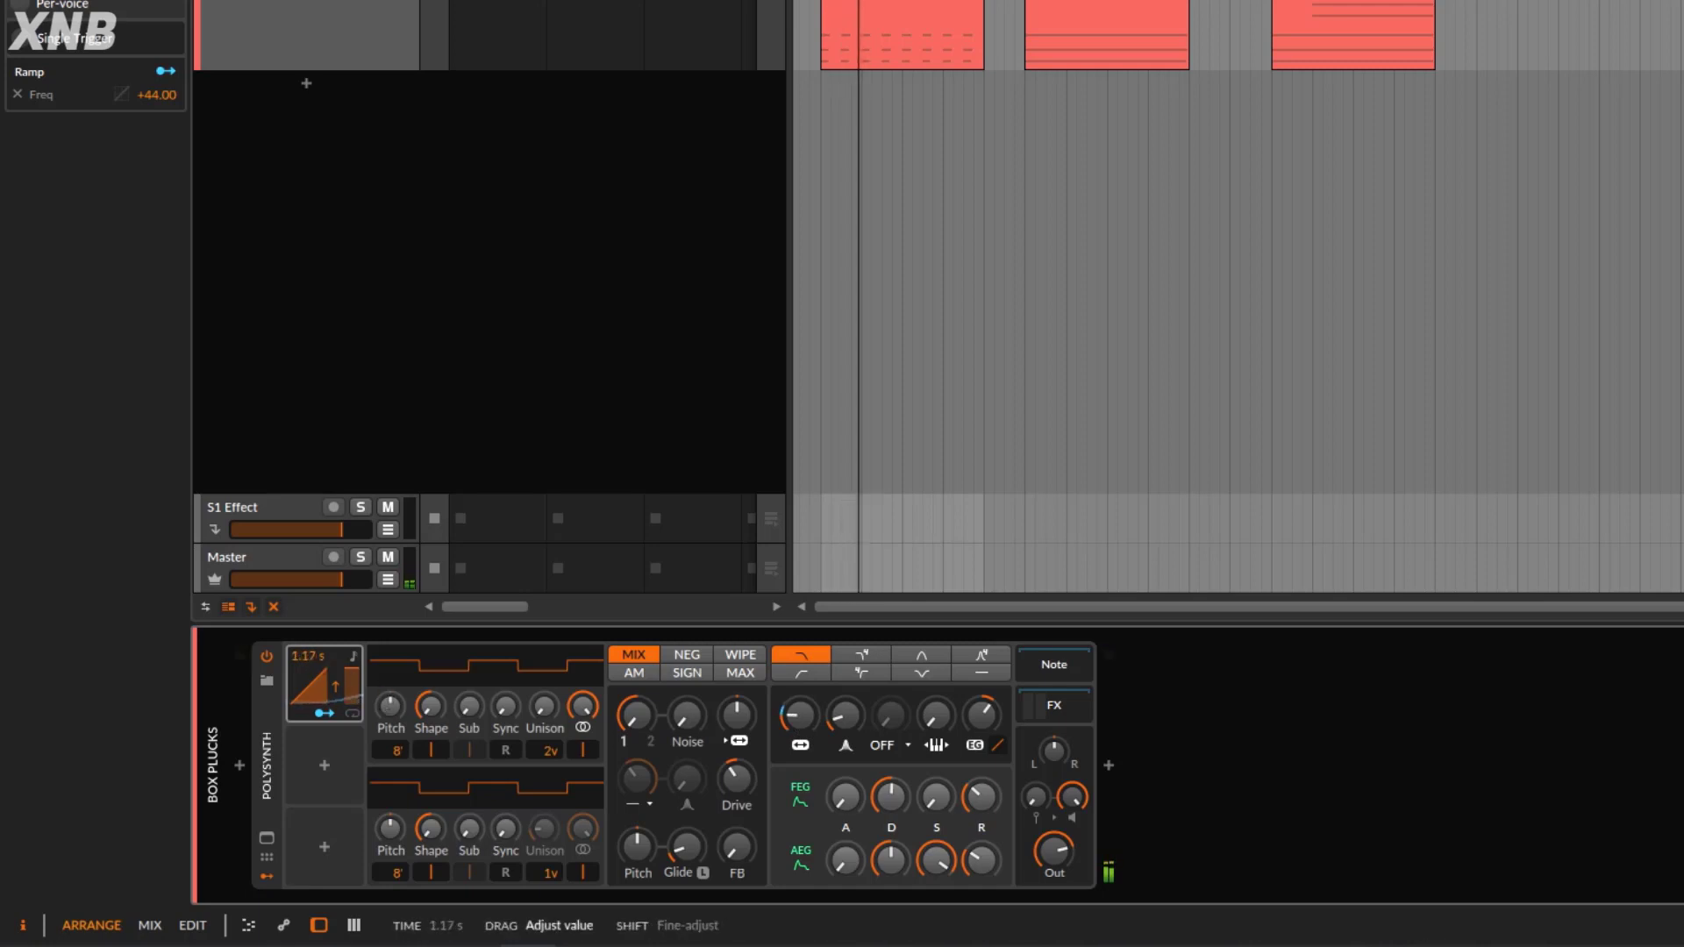
mouse_move(302, 664)
mouse_down()
mouse_move(302, 614)
mouse_move(297, 737)
mouse_move(301, 660)
mouse_up()
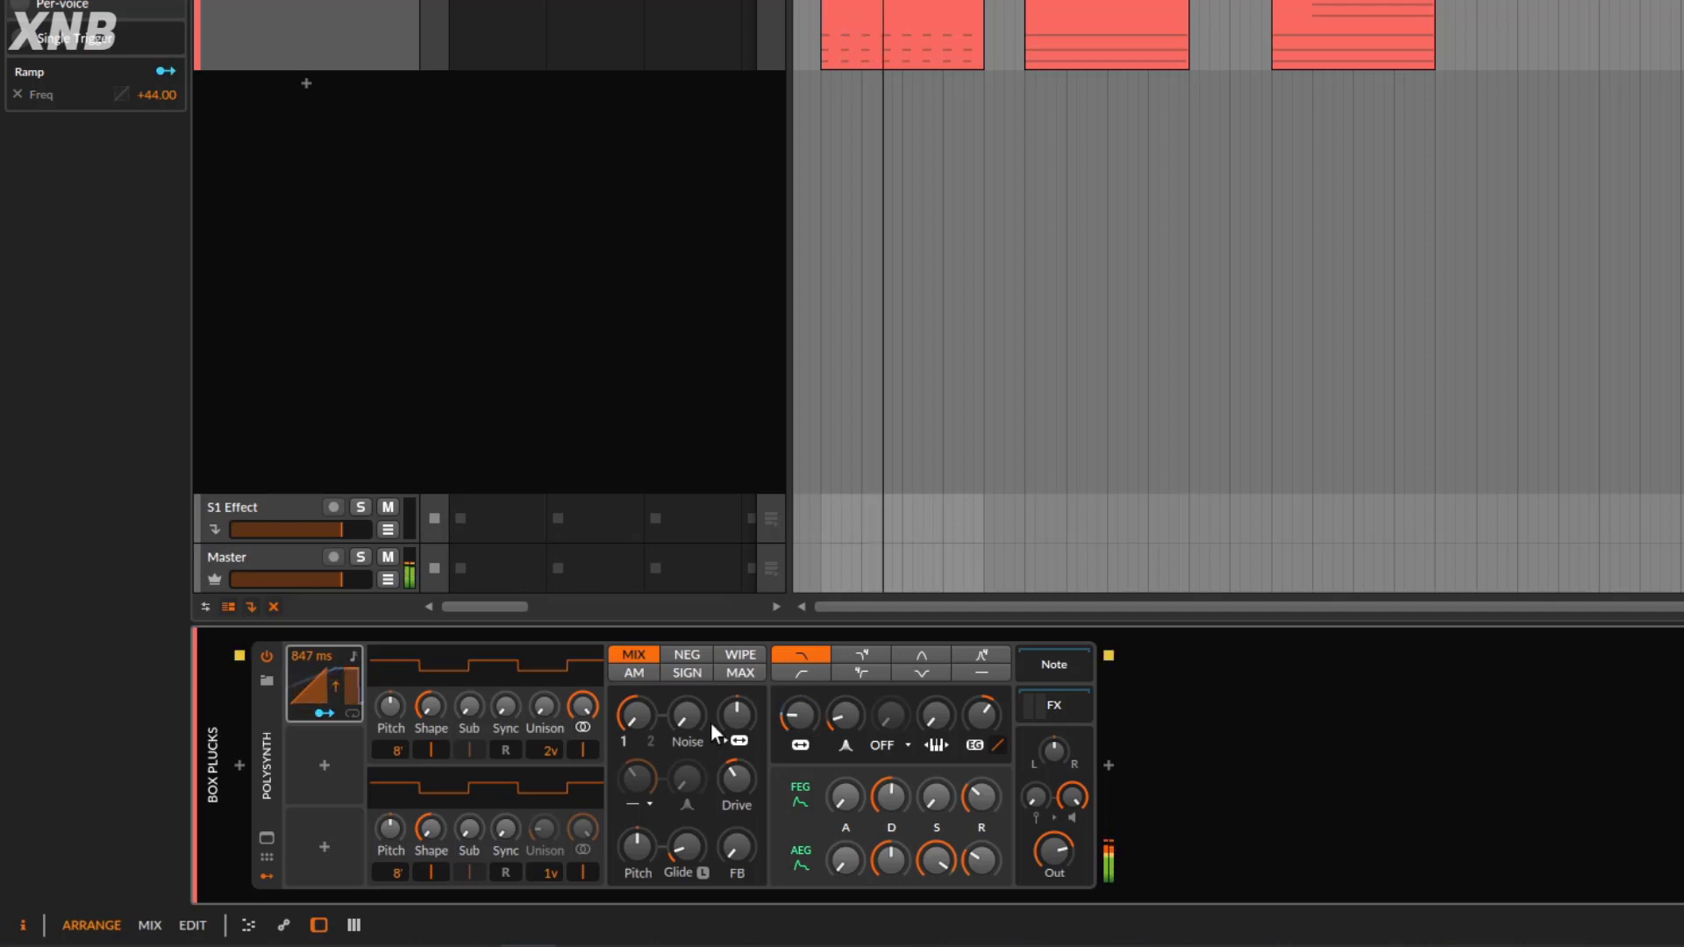
- Sync the Ramp time to note lengths and set it to 6.00, trying out the slider beside the ramp curve
click(355, 655)
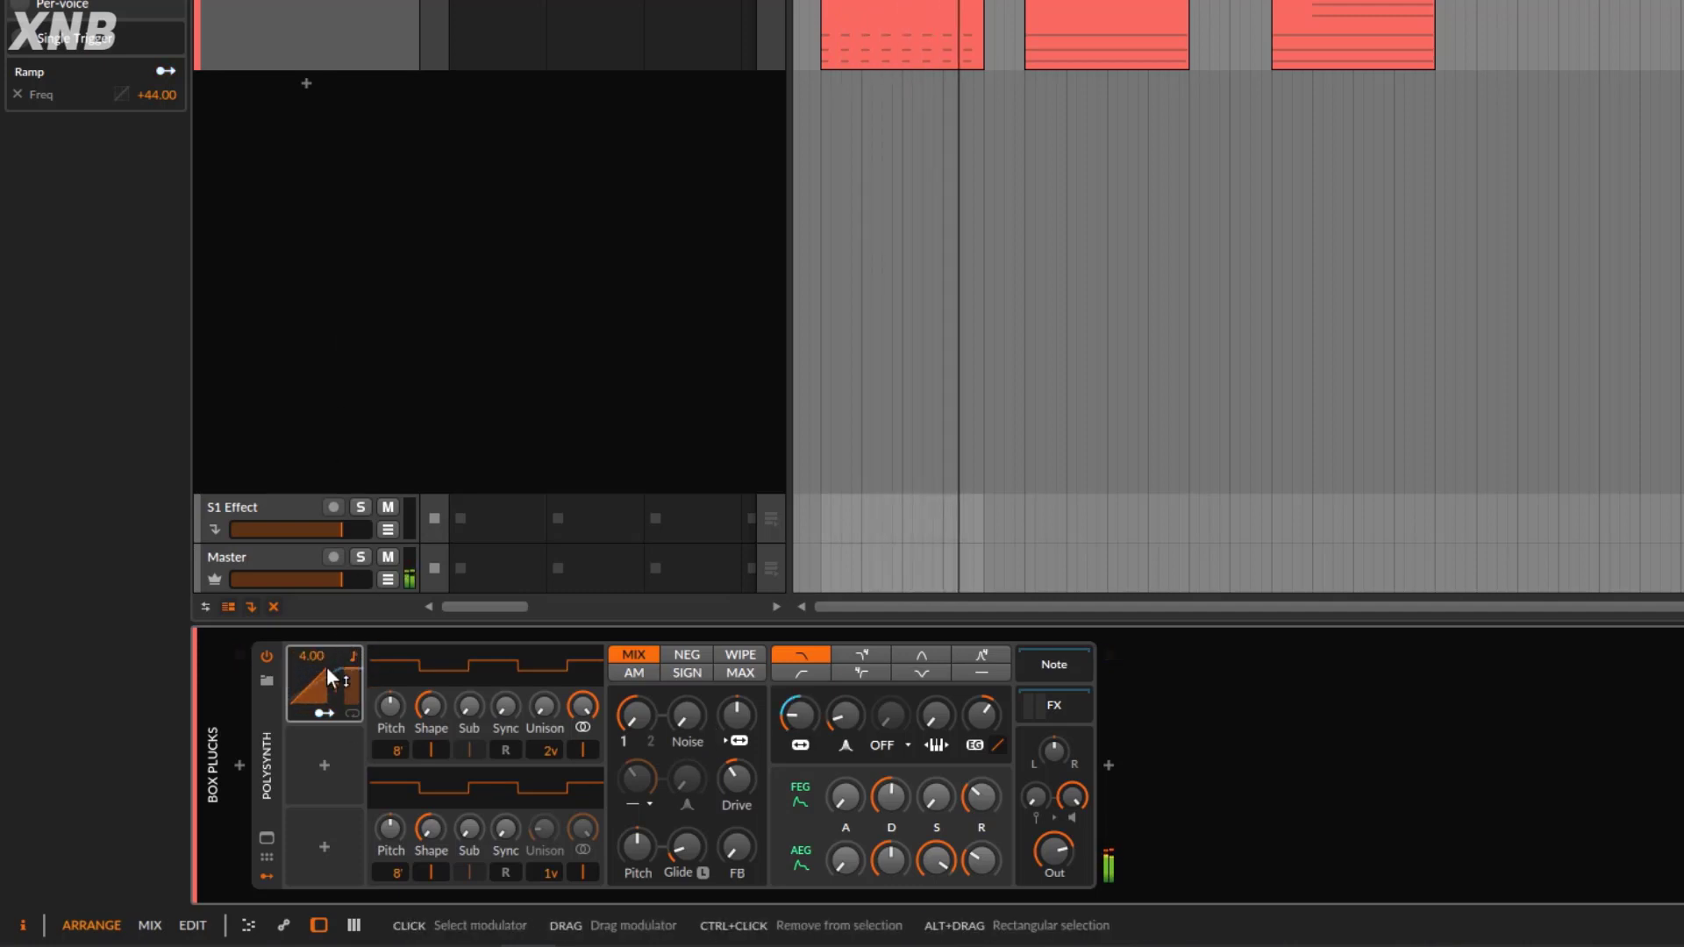
drag(309, 667, 303, 609)
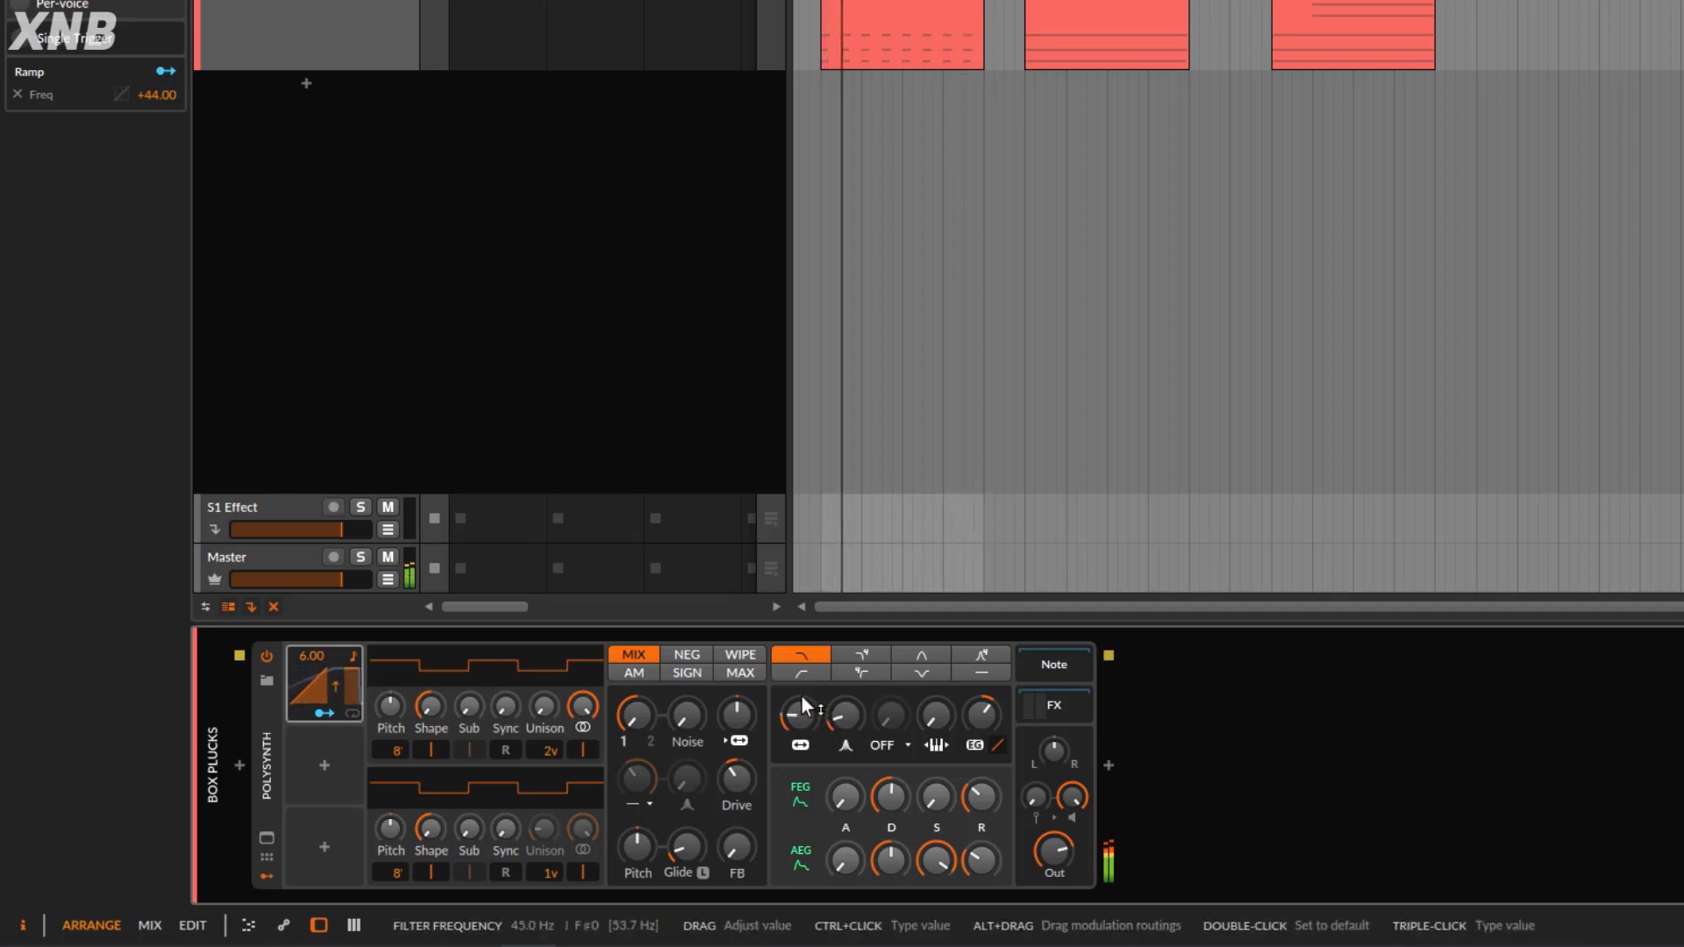
click(324, 713)
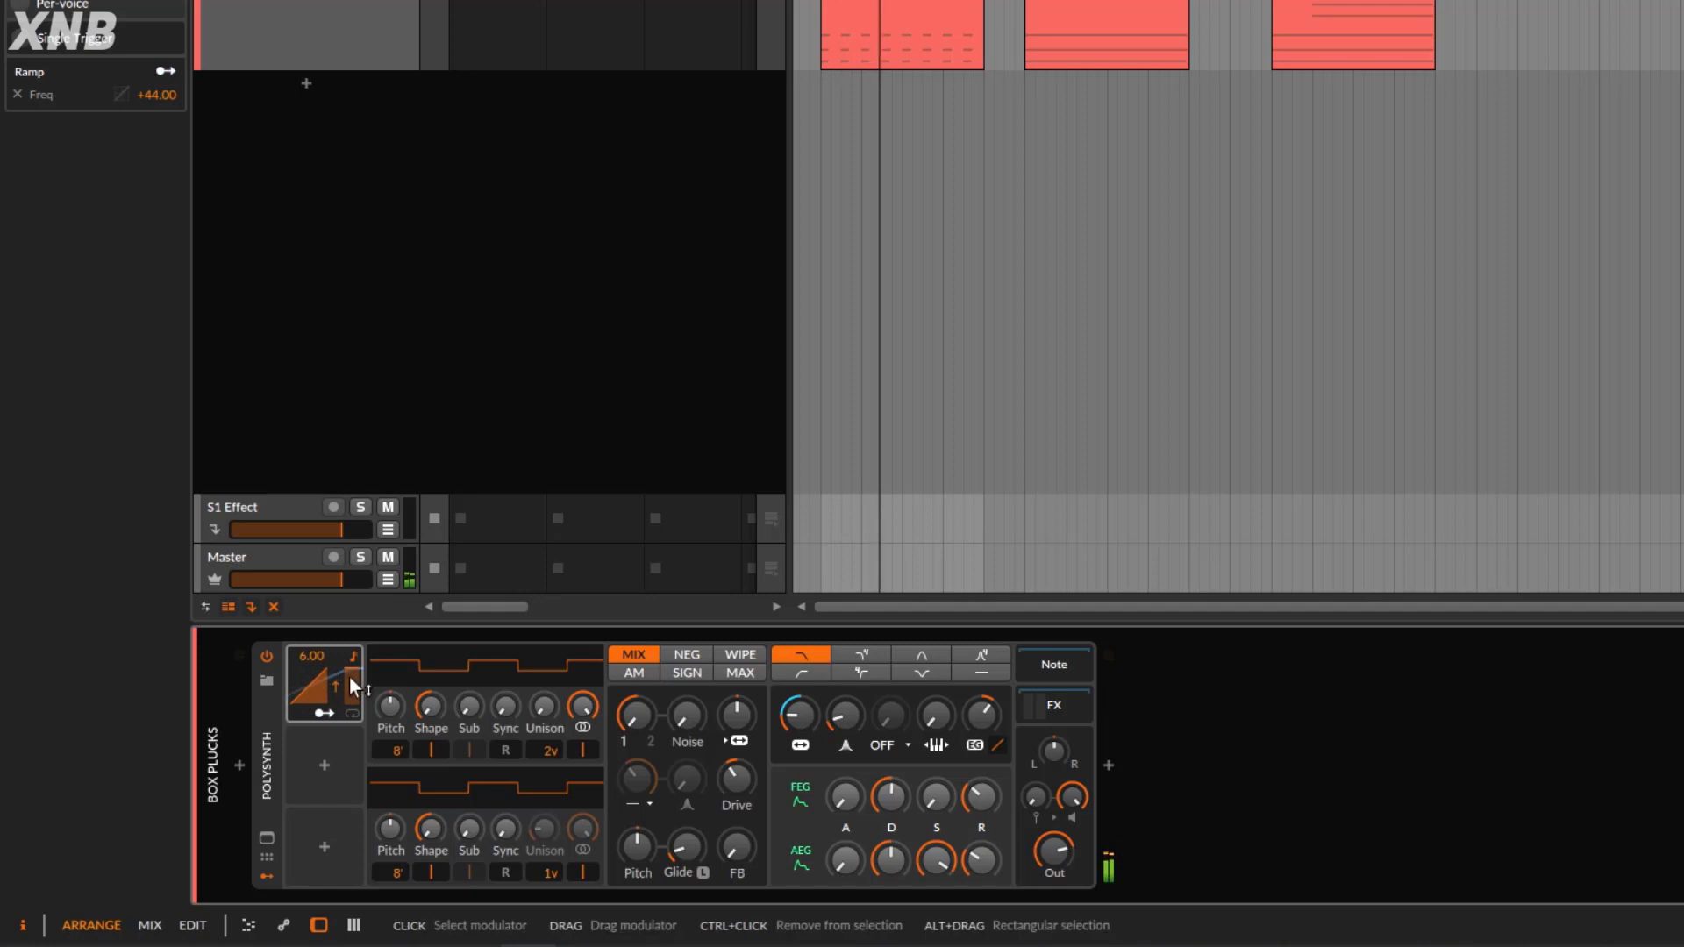
drag(351, 684, 351, 702)
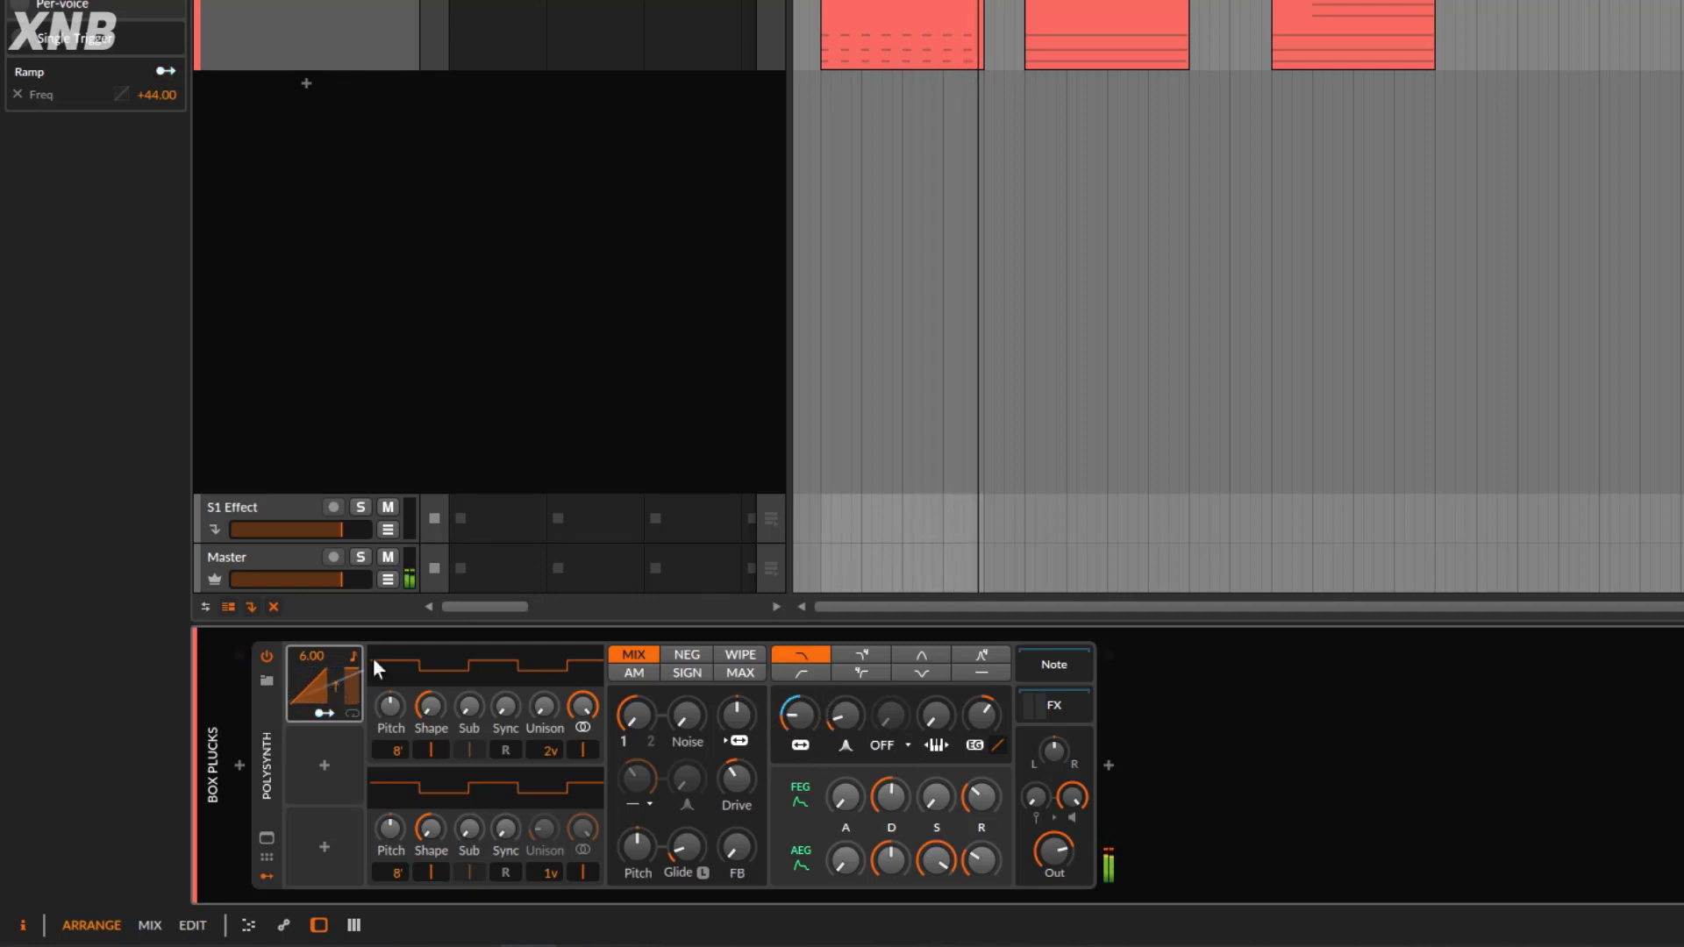
- Toggle the Ramp's Invert Ramp option on and off to compare falling and rising filter sweeps
click(336, 688)
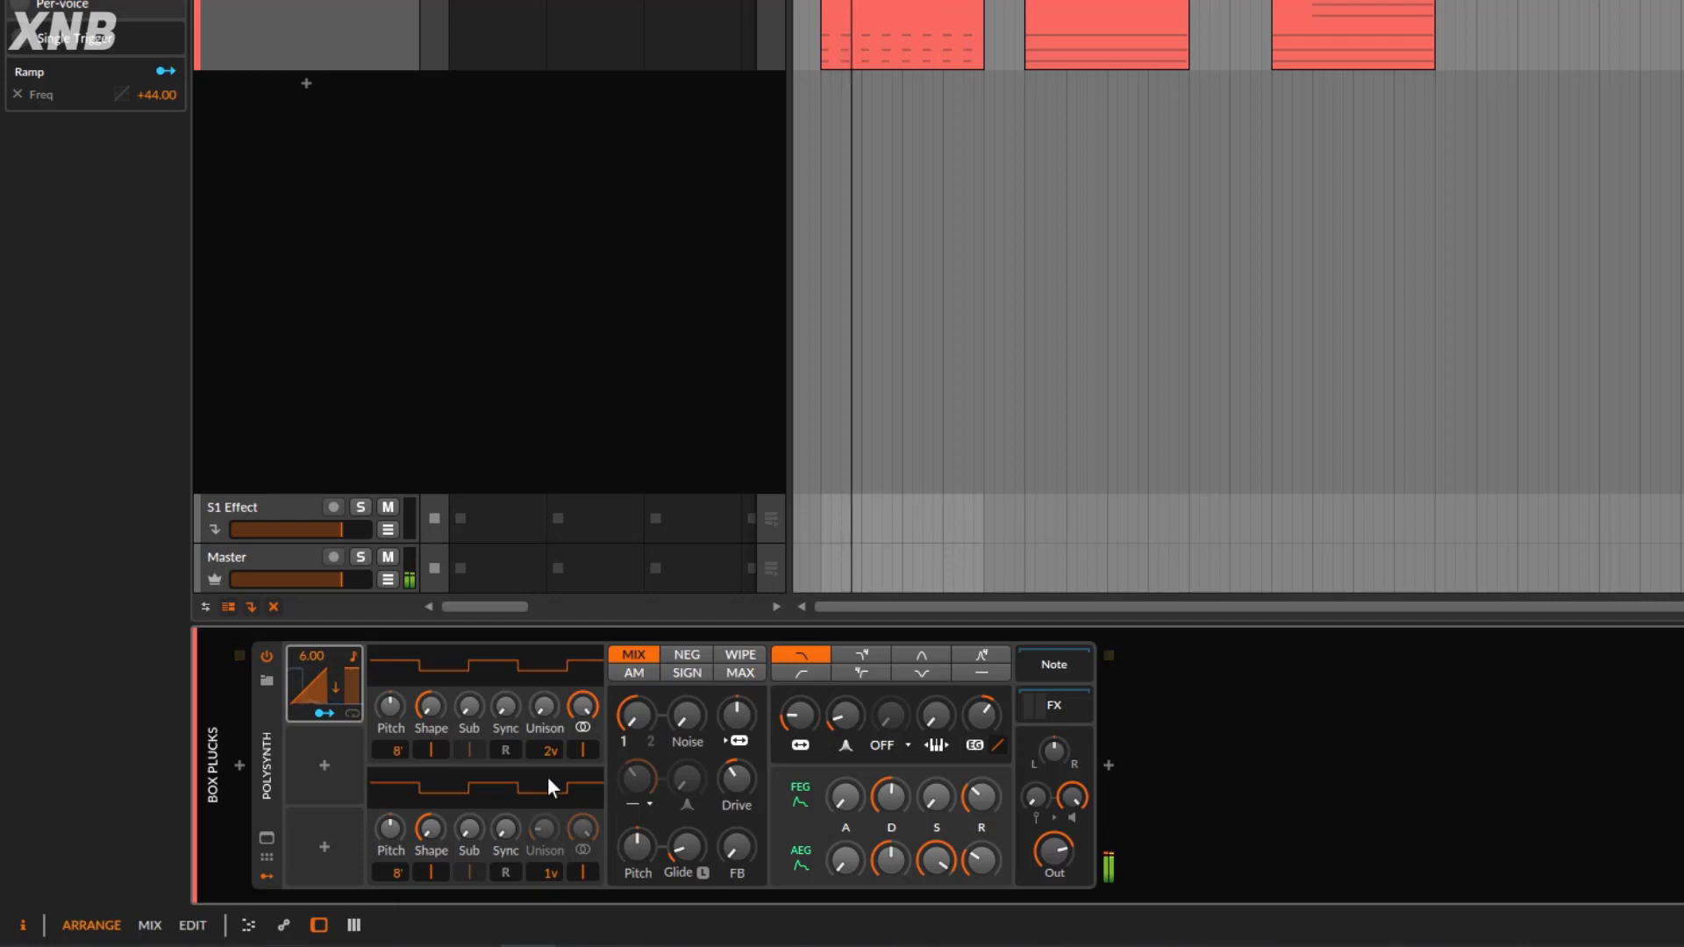
click(325, 712)
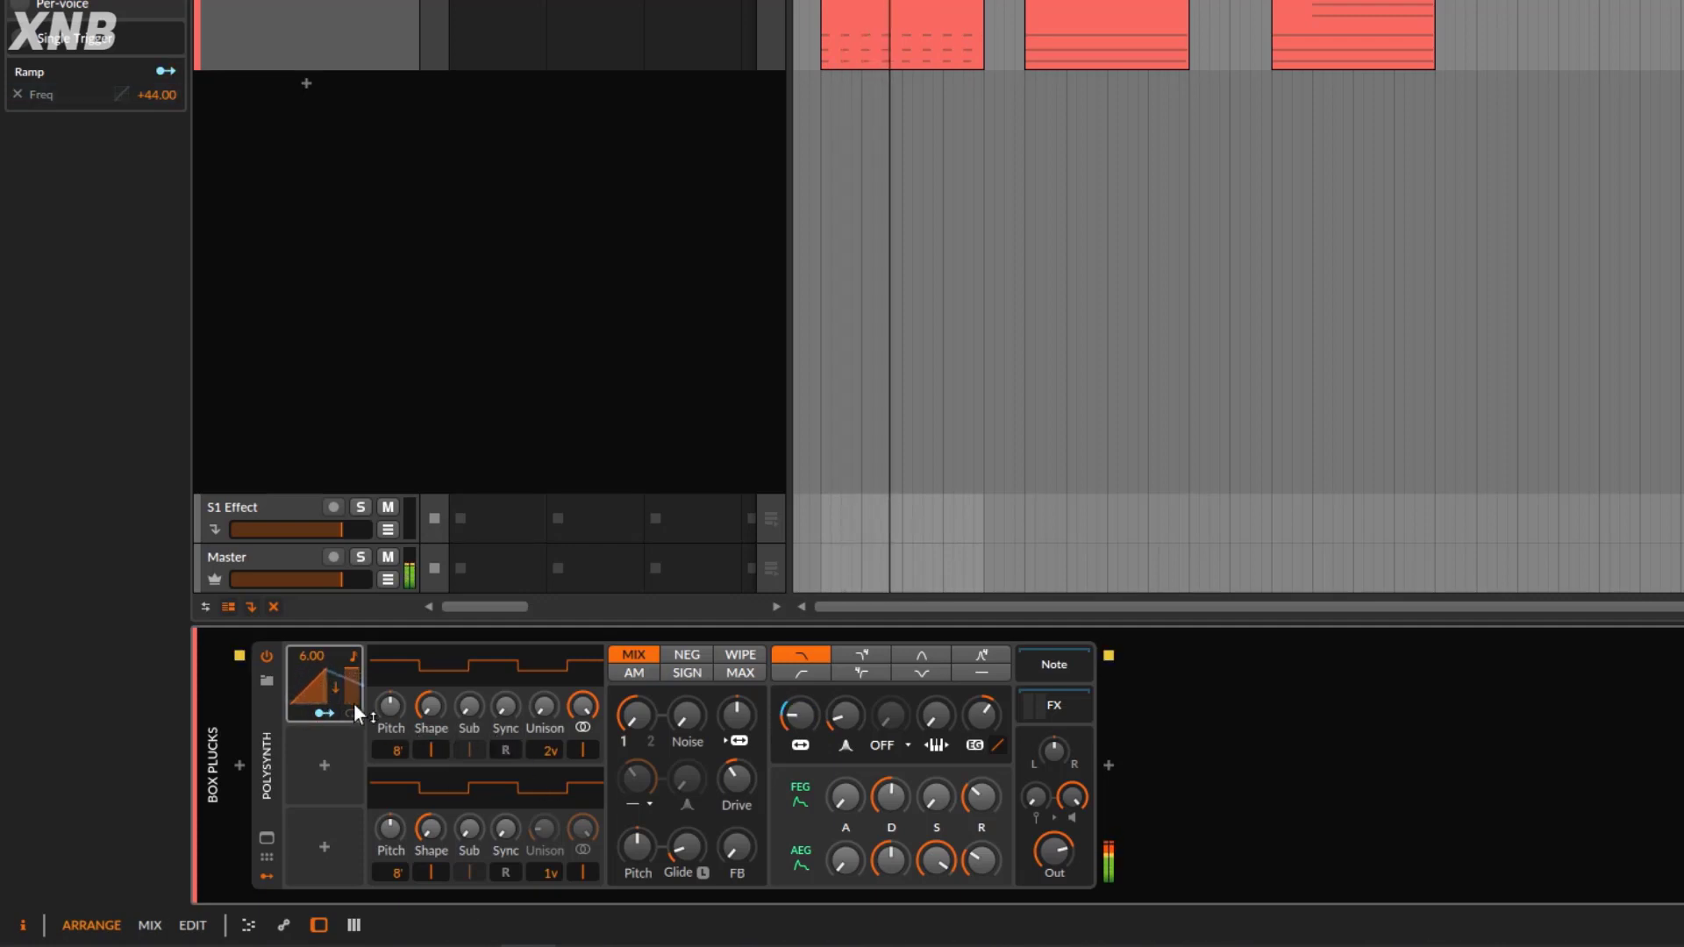
click(326, 710)
click(339, 686)
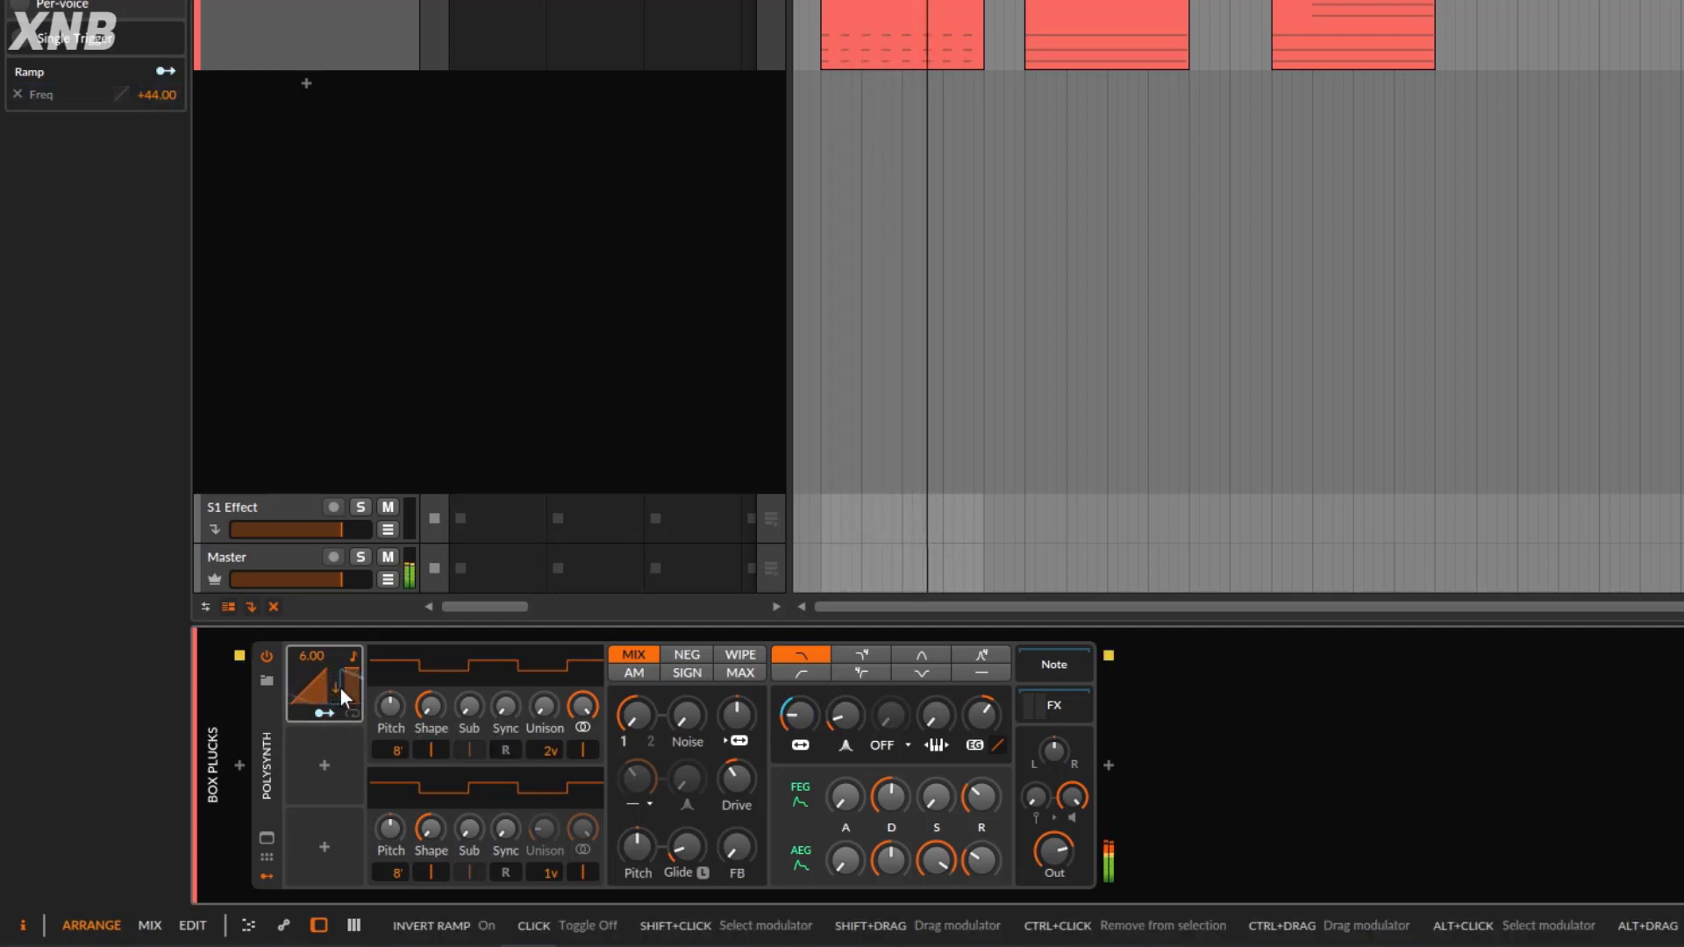
click(325, 712)
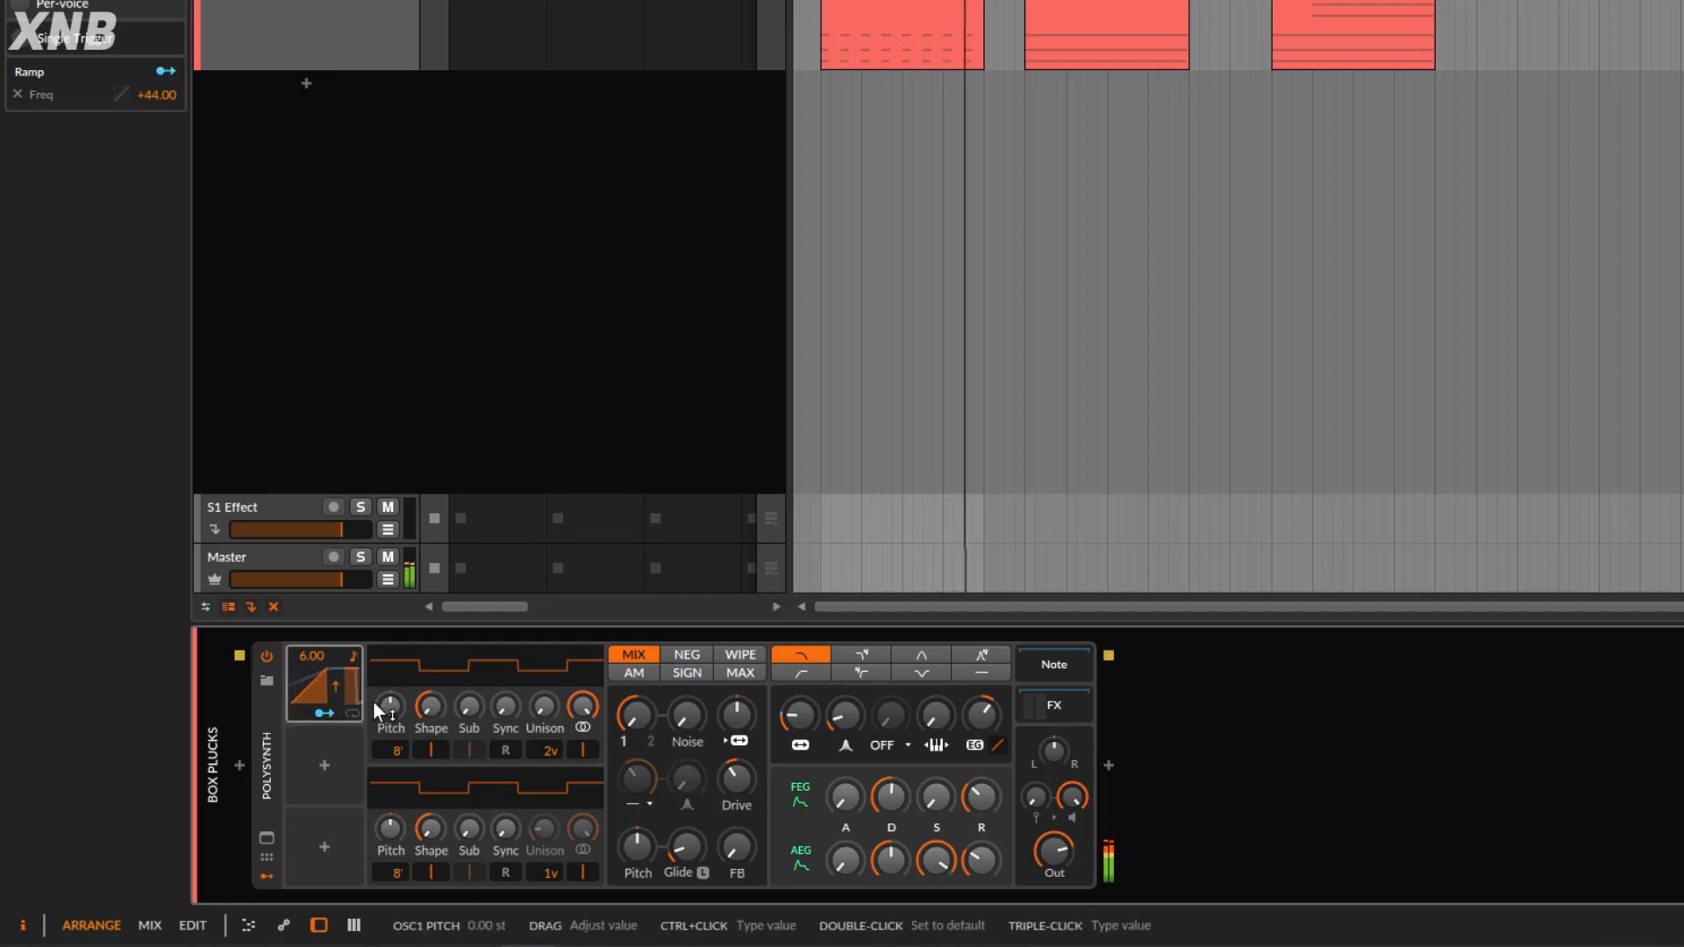
click(333, 683)
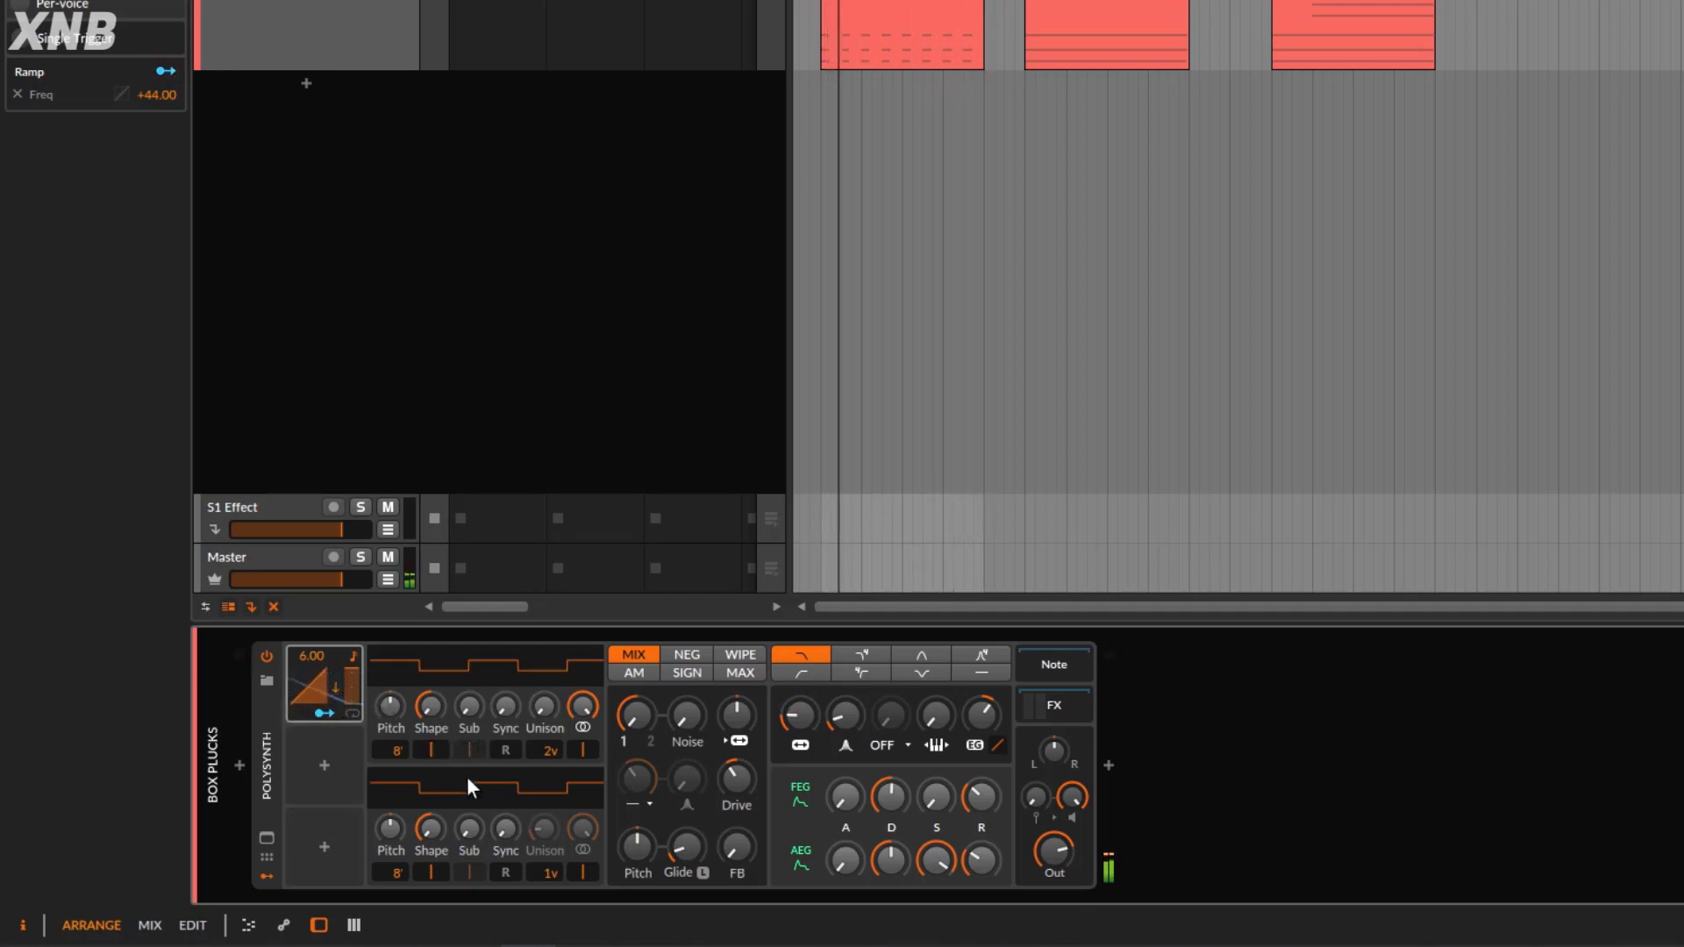
- Try the Ramp's curve at 100 % and bring it back to 0.00 % for a linear shape
click(782, 718)
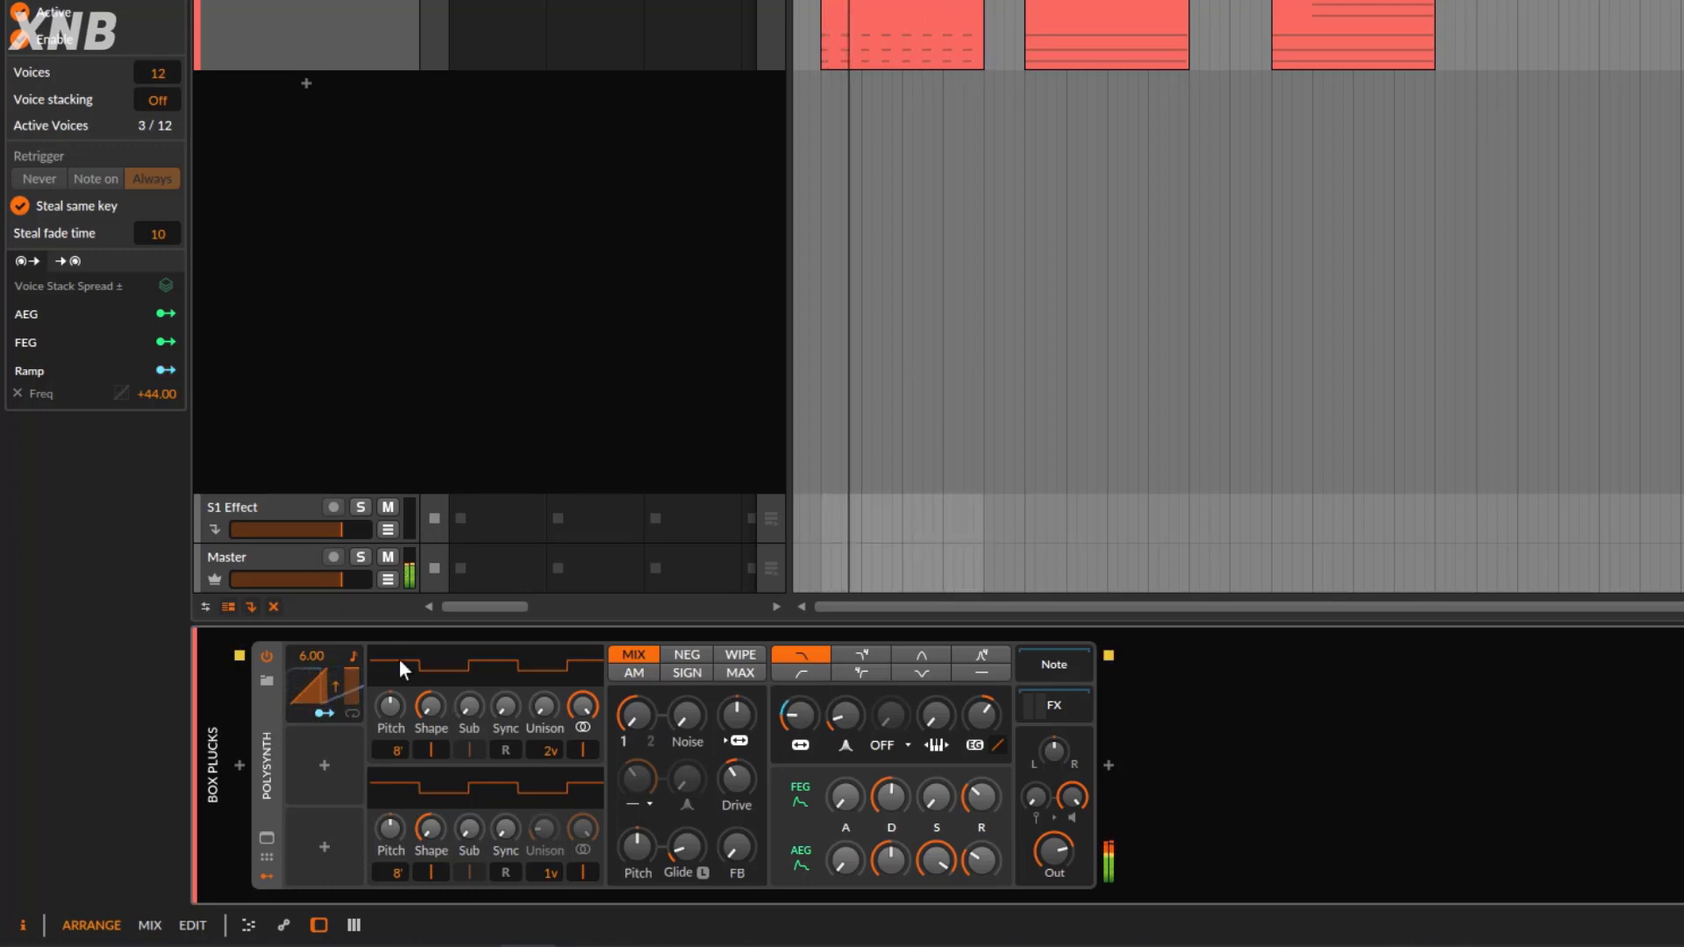
drag(310, 683, 307, 790)
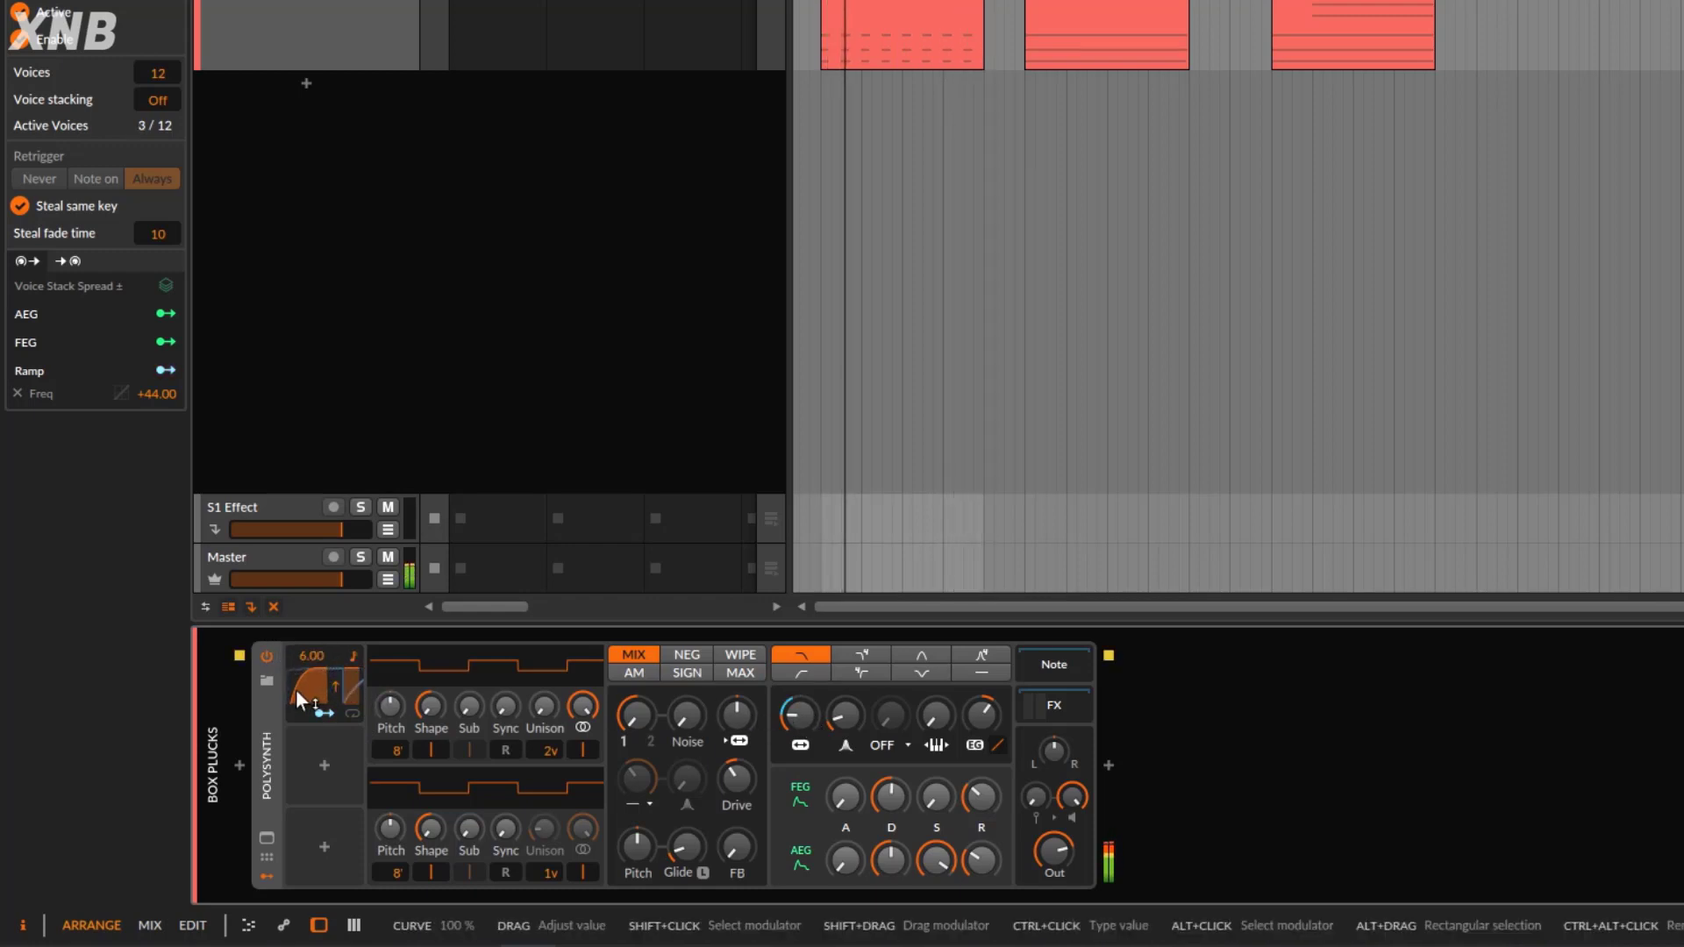
drag(298, 697, 298, 730)
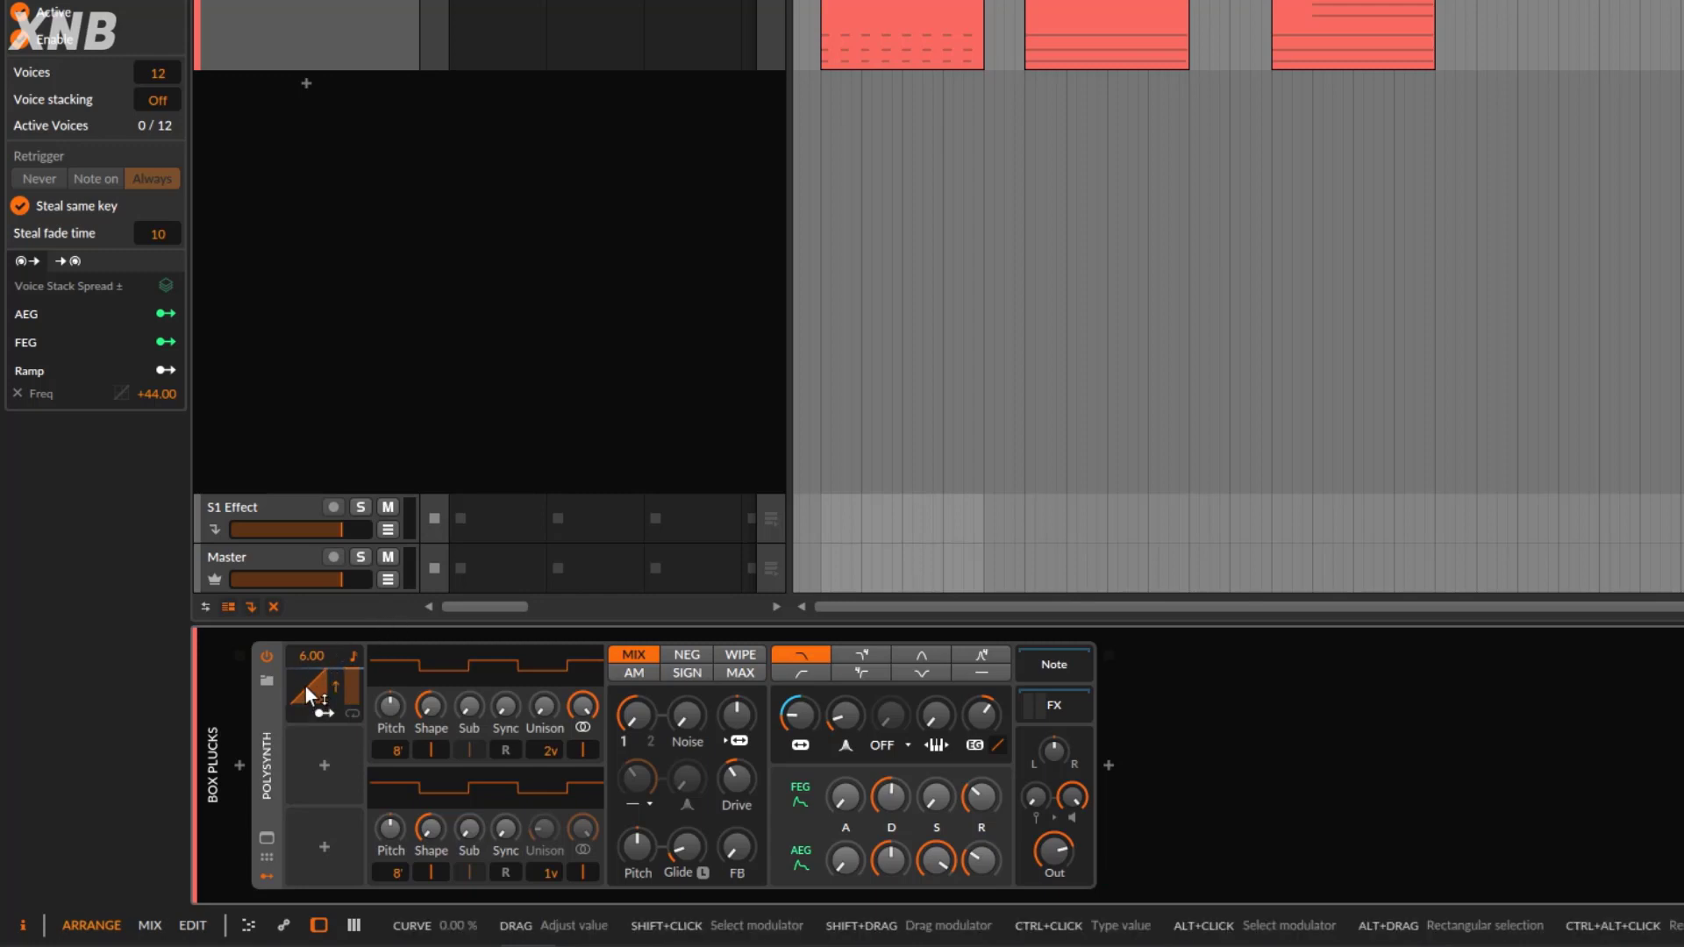
drag(306, 686, 308, 677)
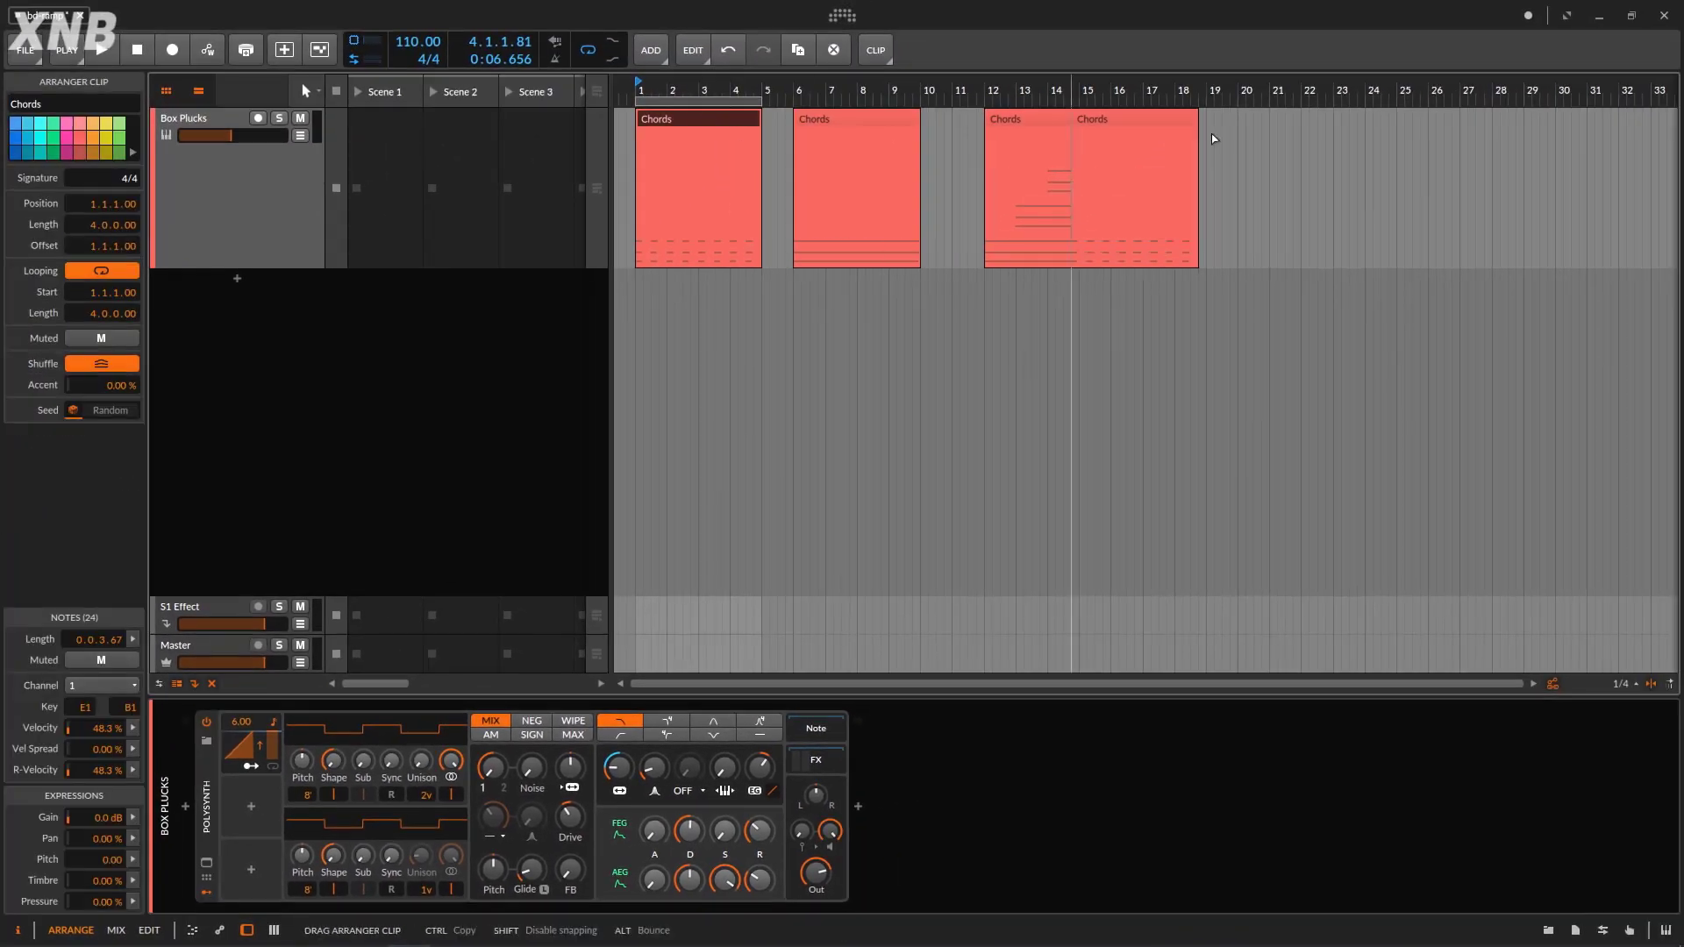
- Move the first Chords clip to bar 17 and the sustained Chords clip from bar 6 to bar 1
mouse_move(1213, 133)
mouse_down()
mouse_move(1227, 133)
mouse_move(1204, 137)
mouse_up()
key(Delete)
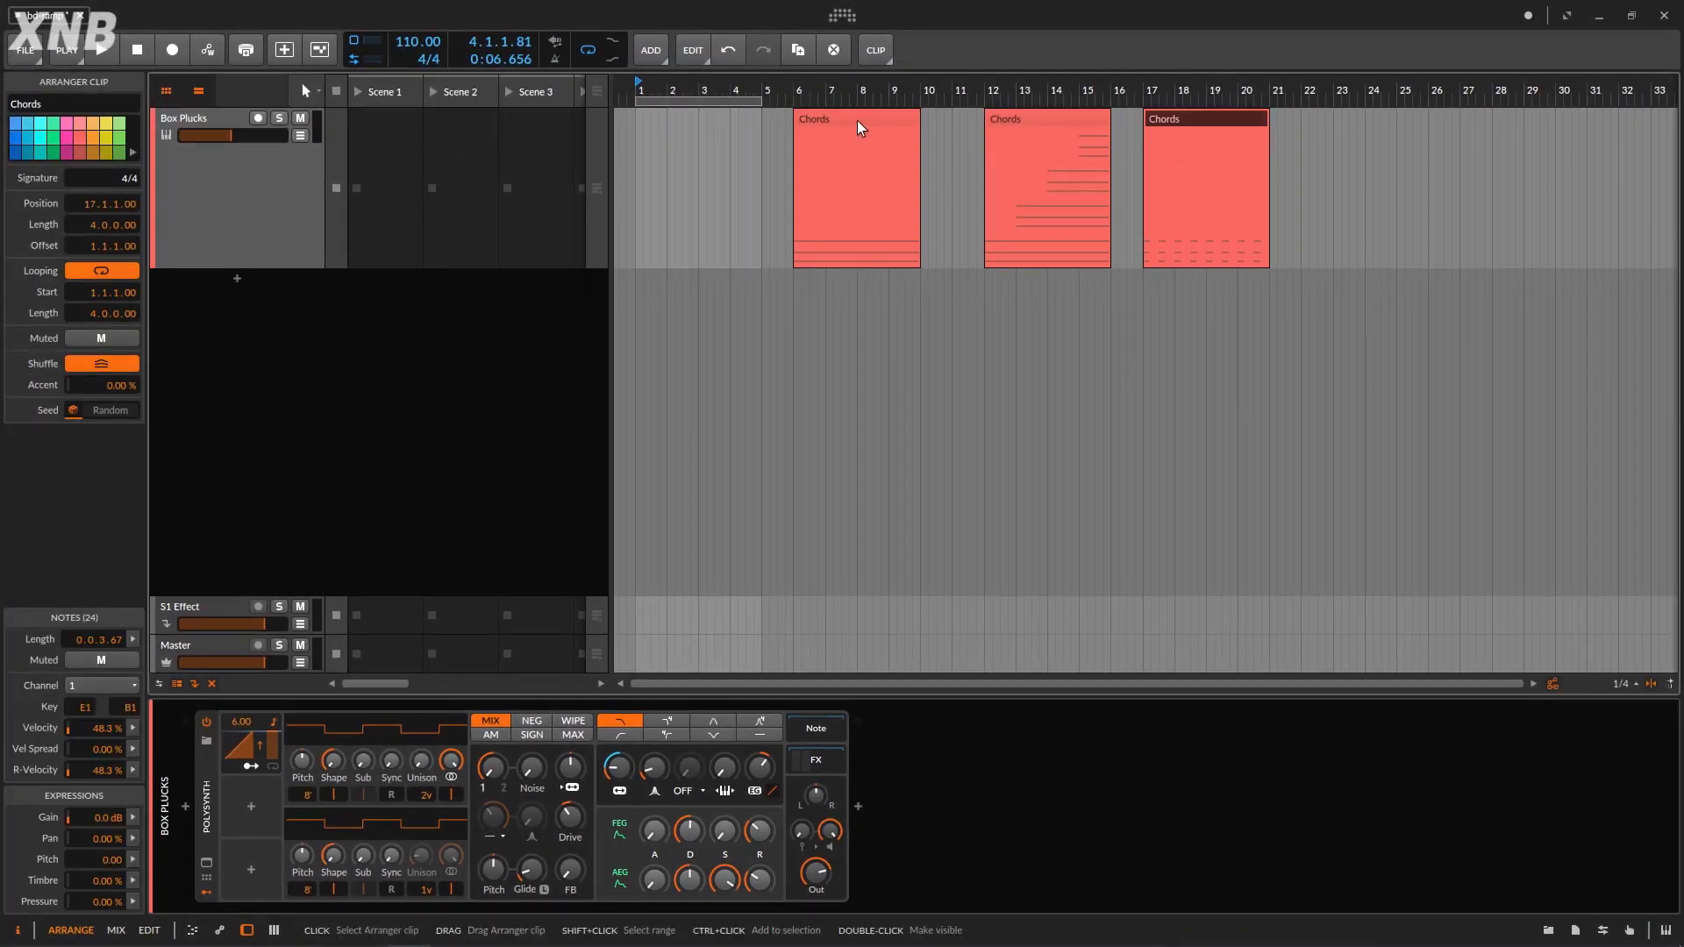
drag(856, 120, 698, 119)
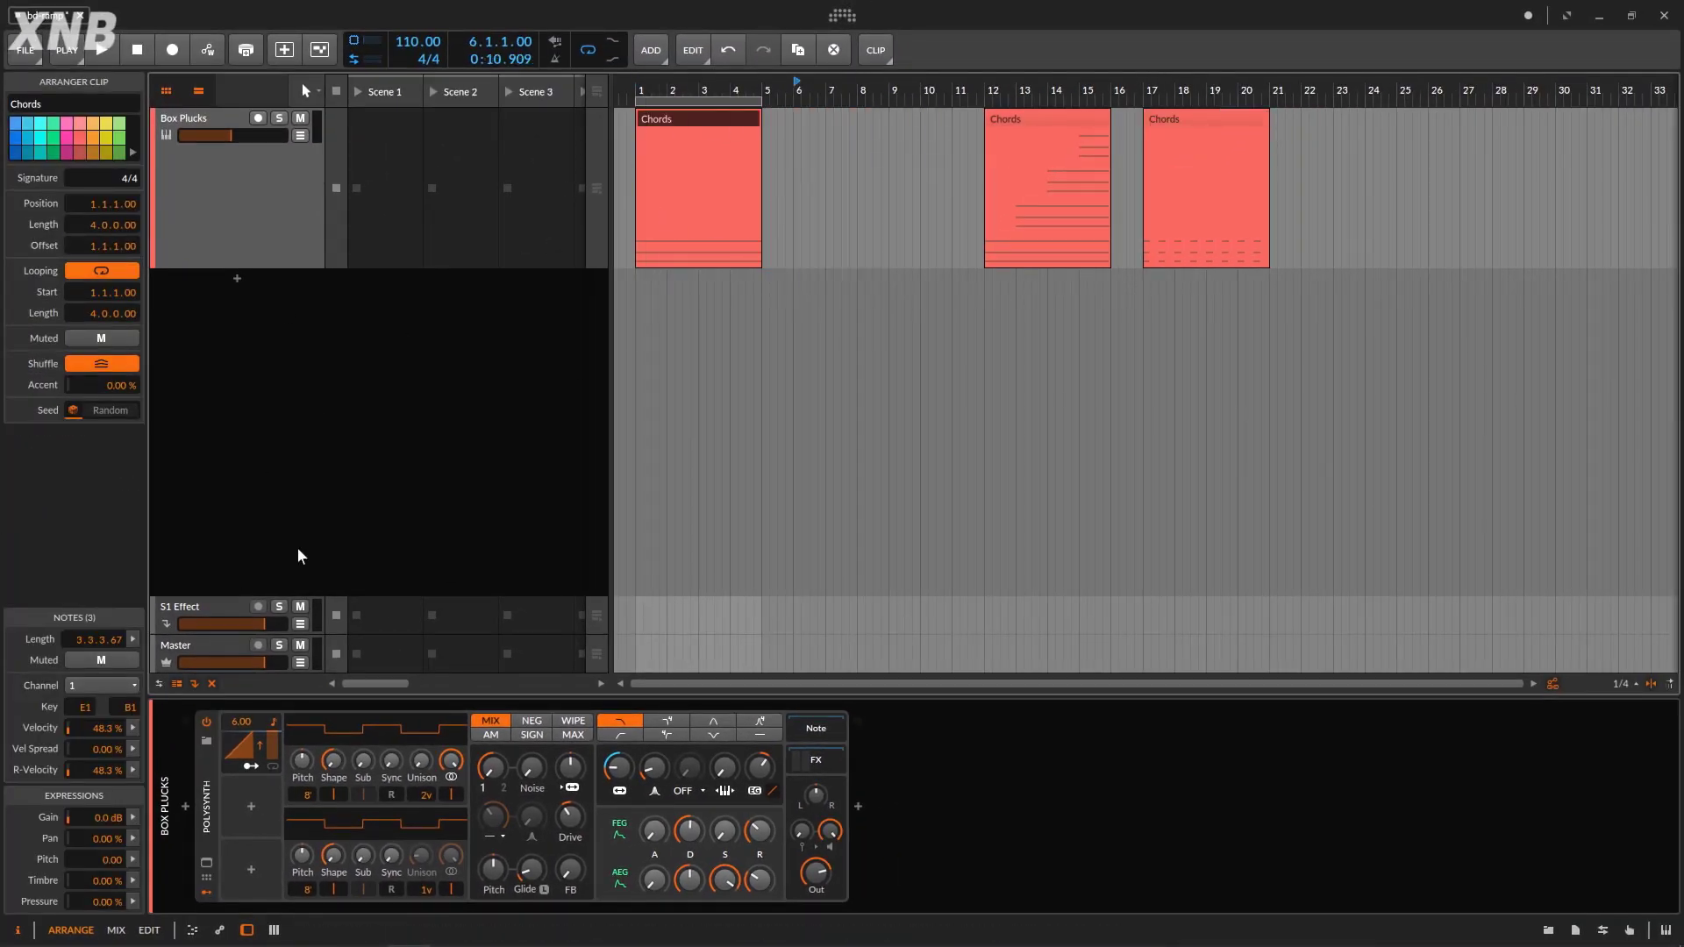
- Play the sustained Chords clip, inspect its notes in the editor, and return to the Box Plucks track's devices
click(113, 54)
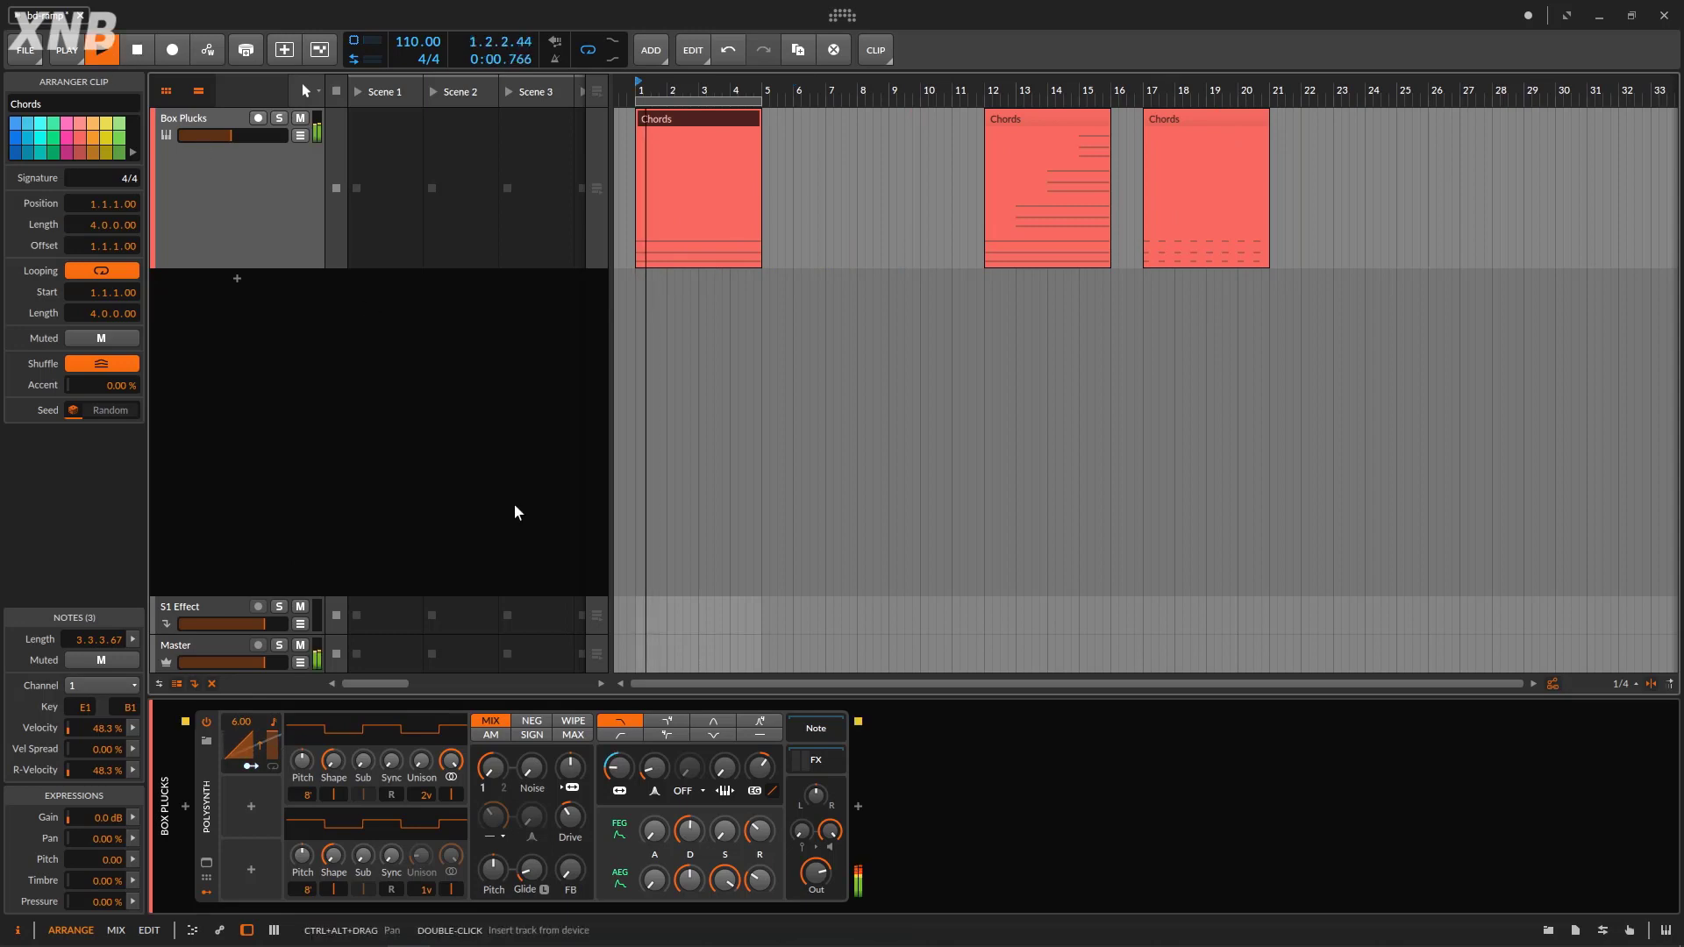
double_click(707, 131)
key(space)
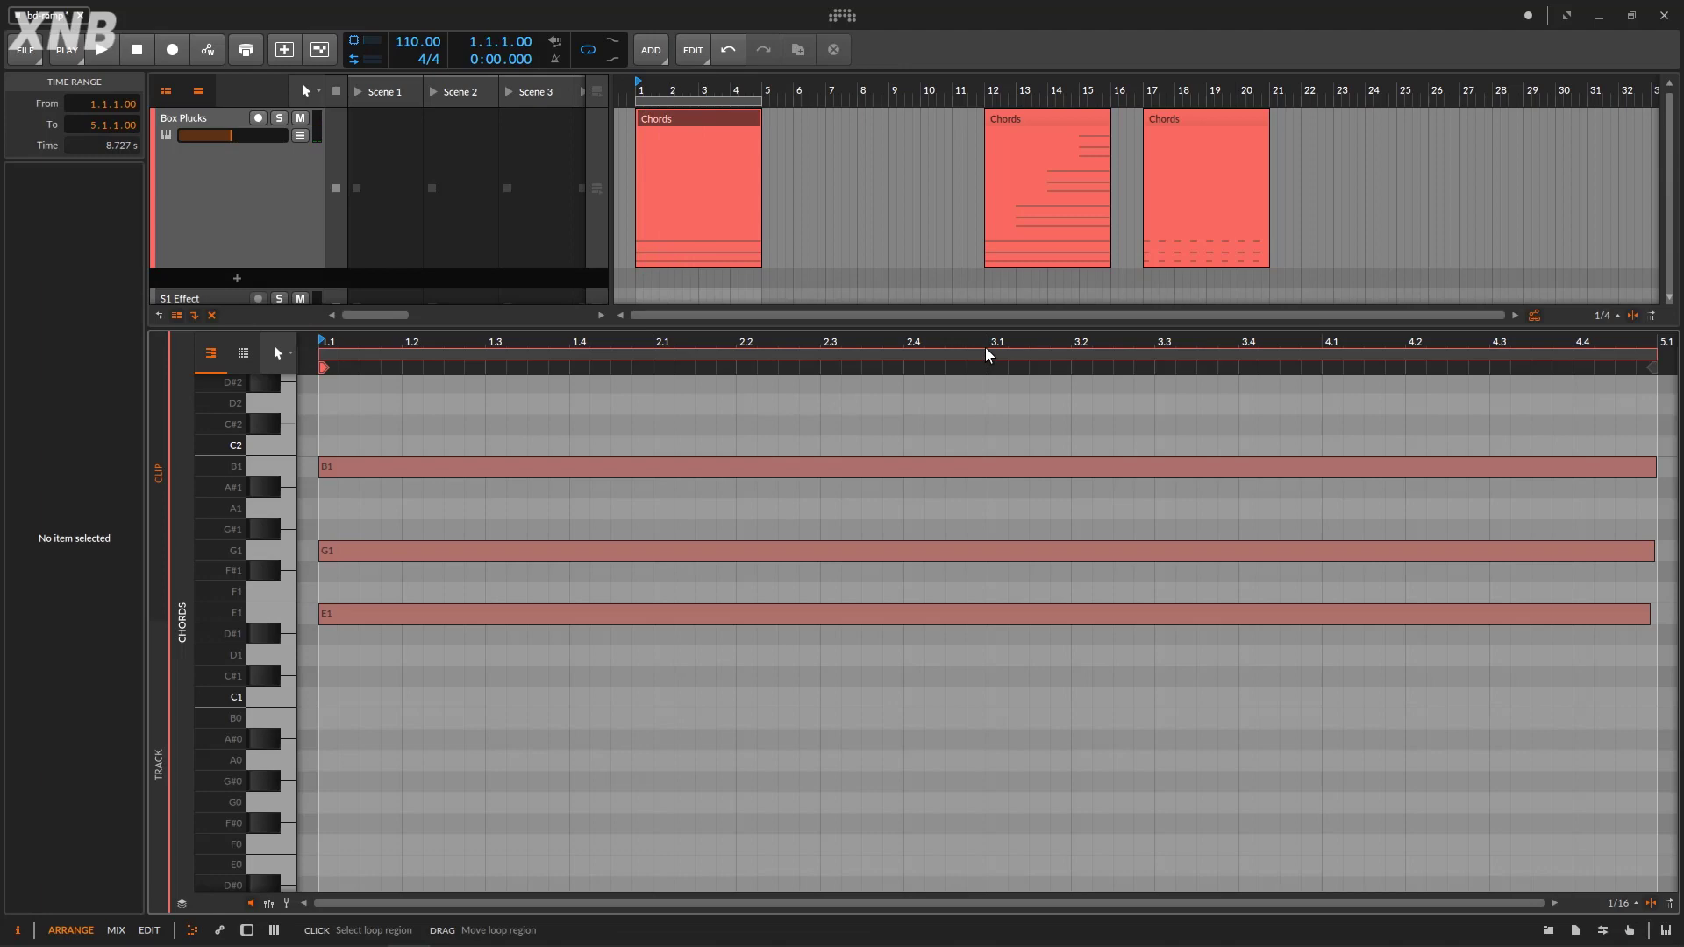
double_click(256, 207)
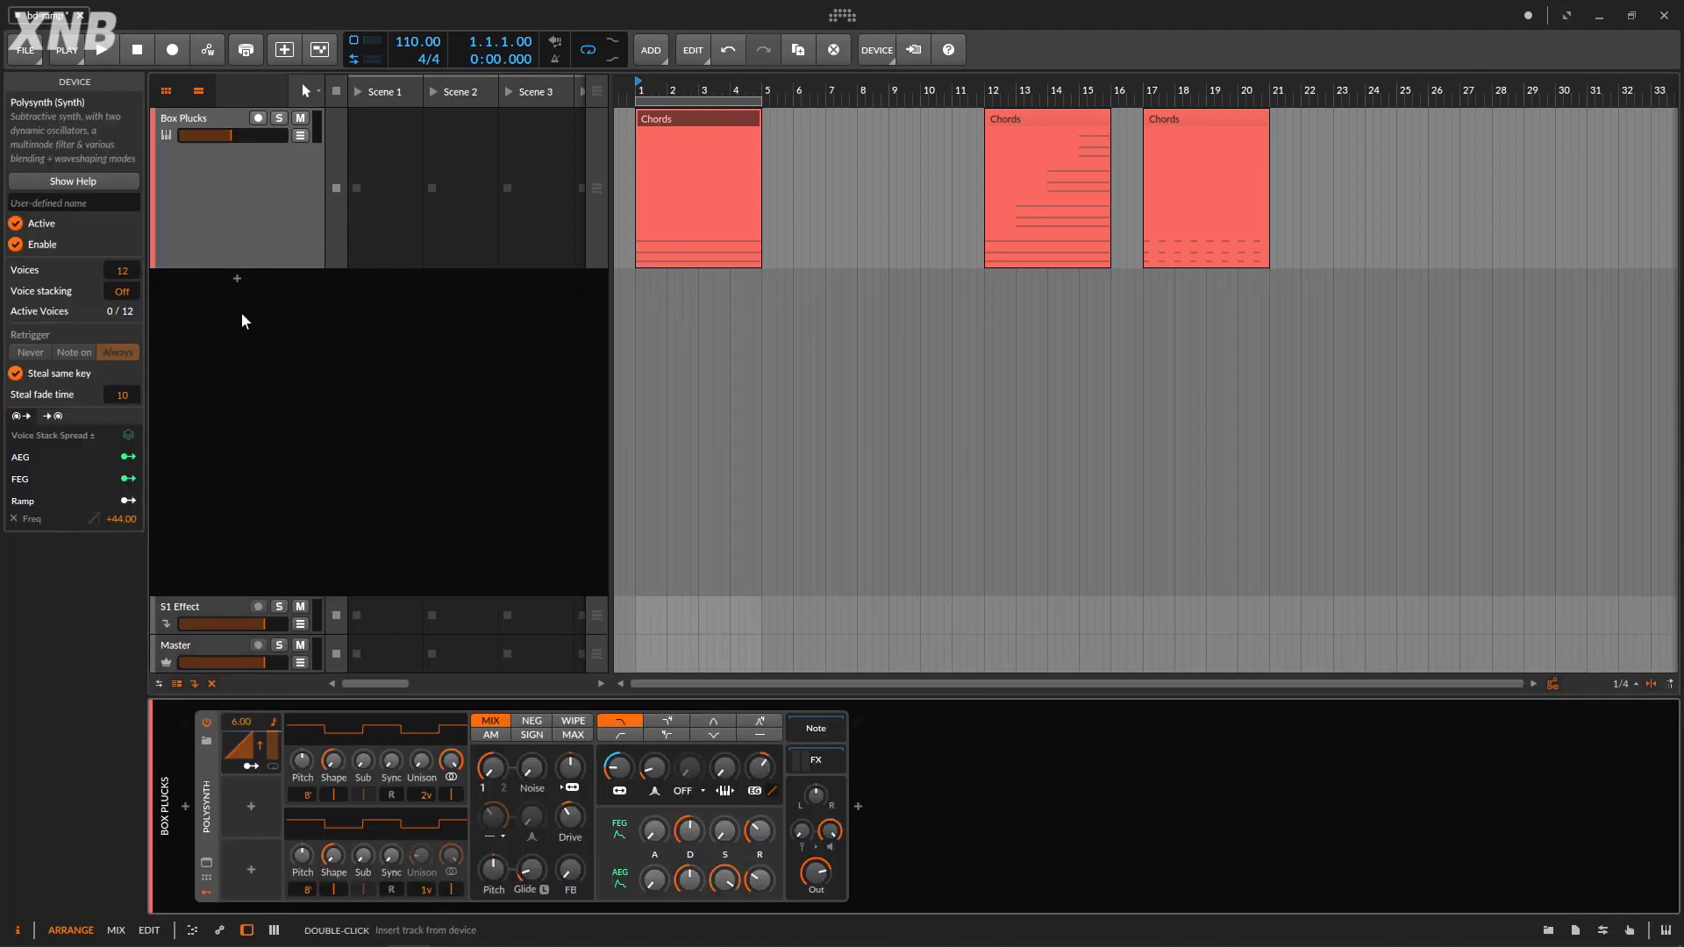
- Play the sustained Chords clip, enable looping on the Ramp, and set its length to 306 ms instead of 16th notes
click(105, 52)
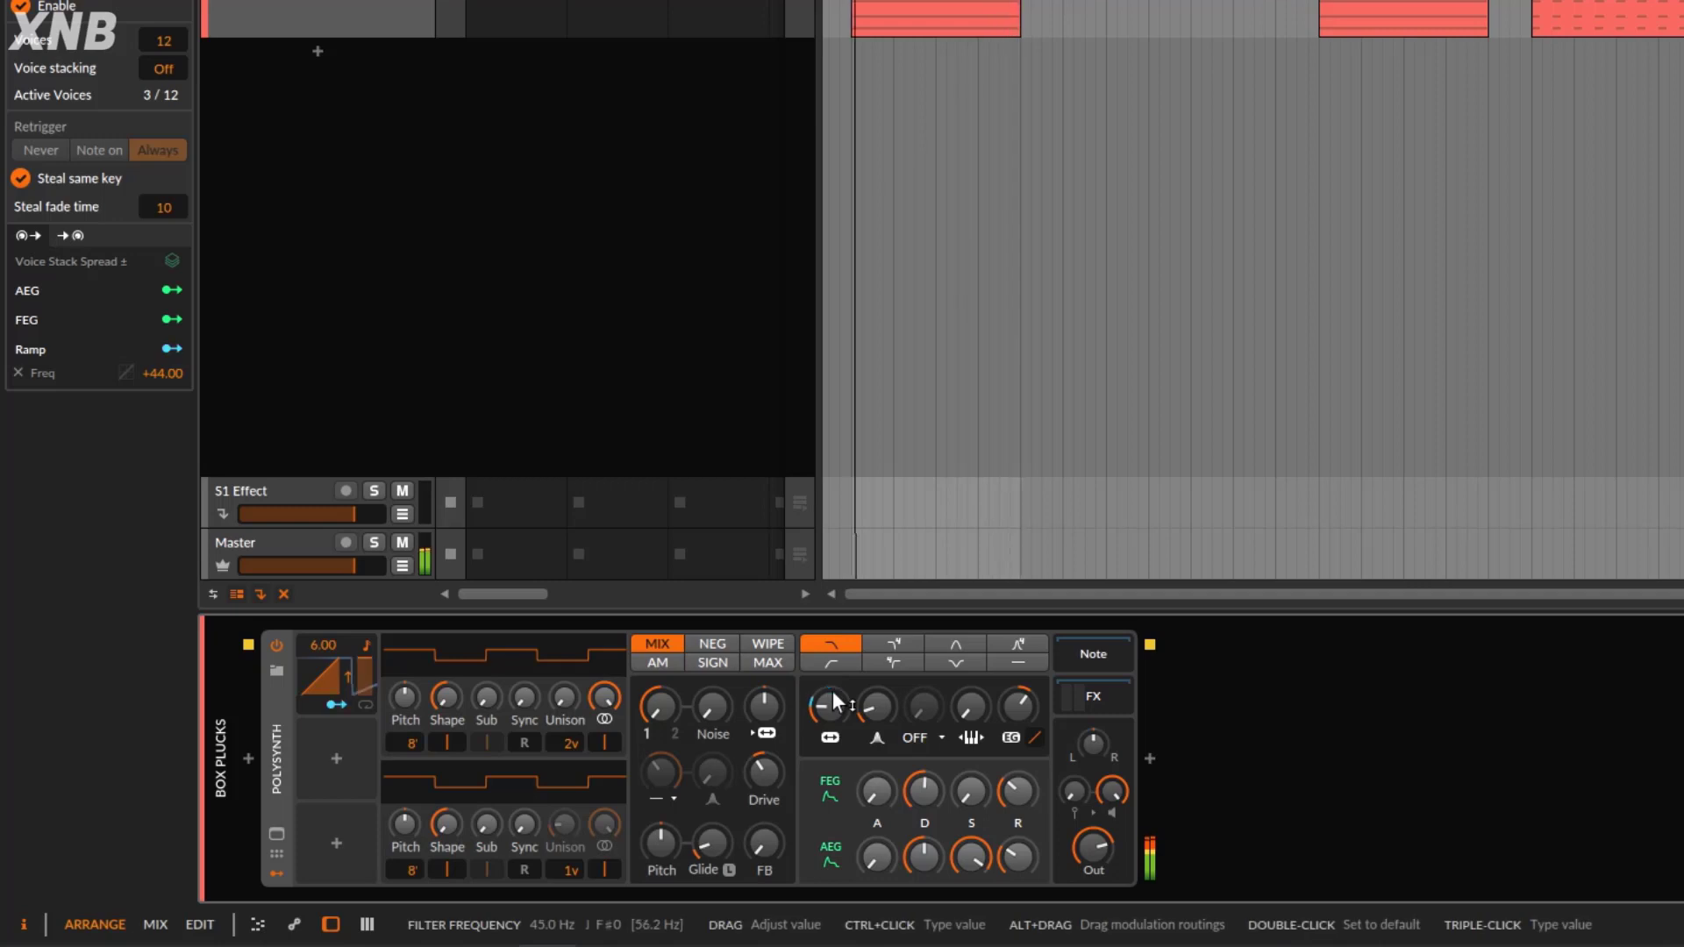
click(363, 704)
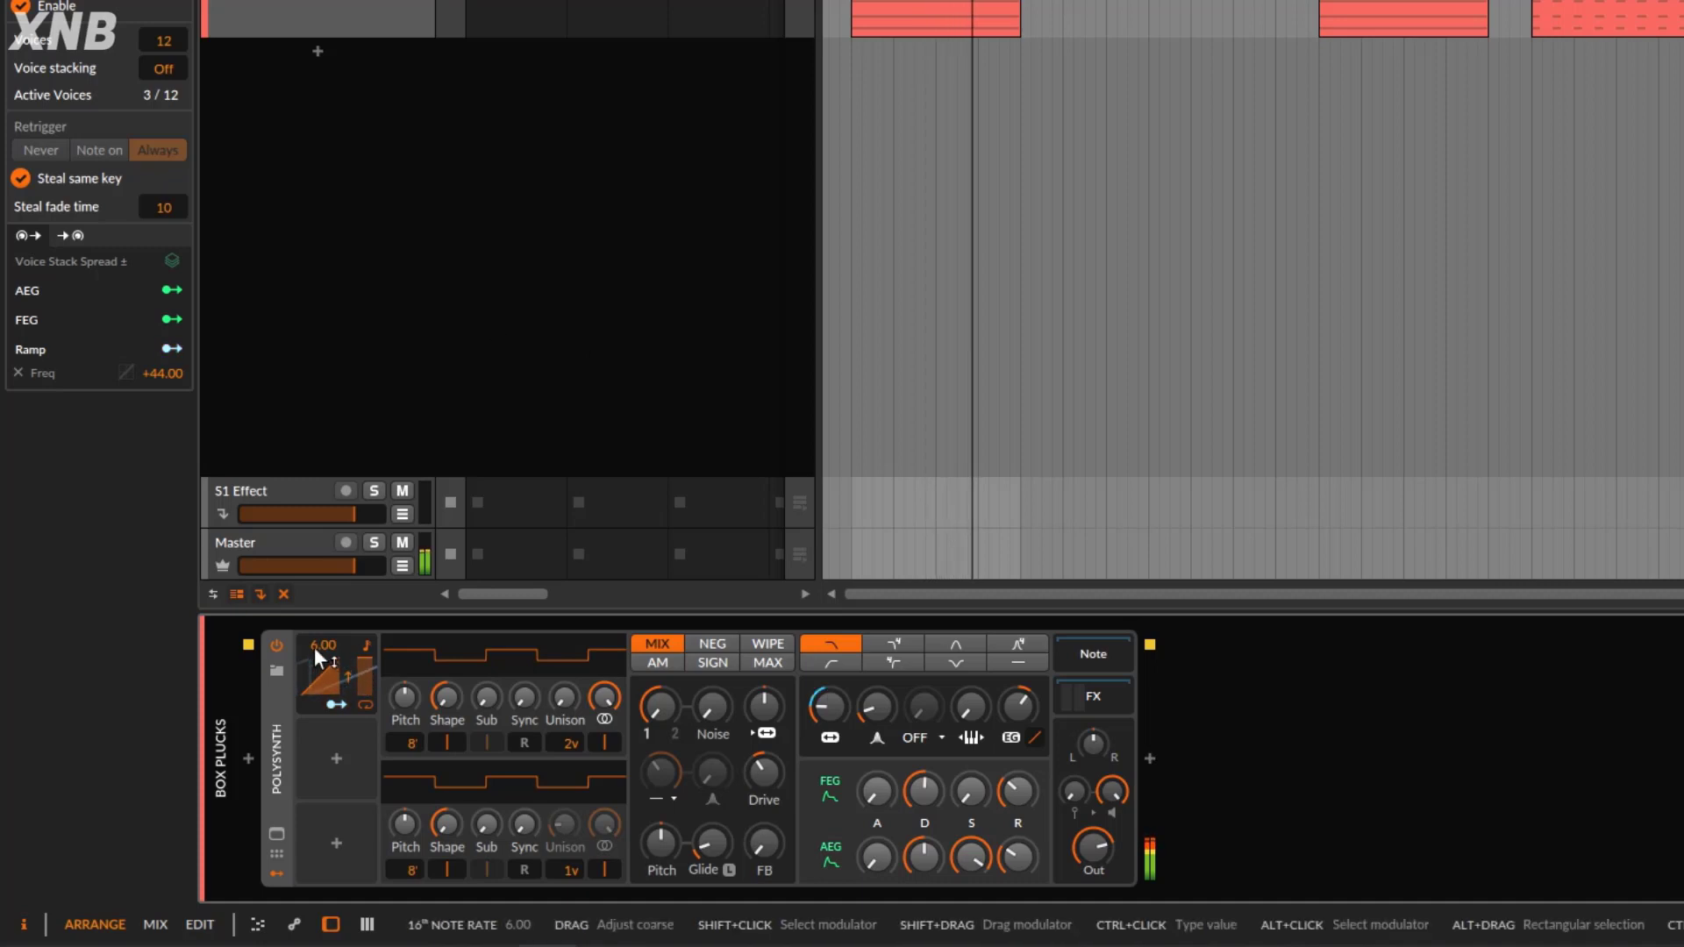
click(366, 644)
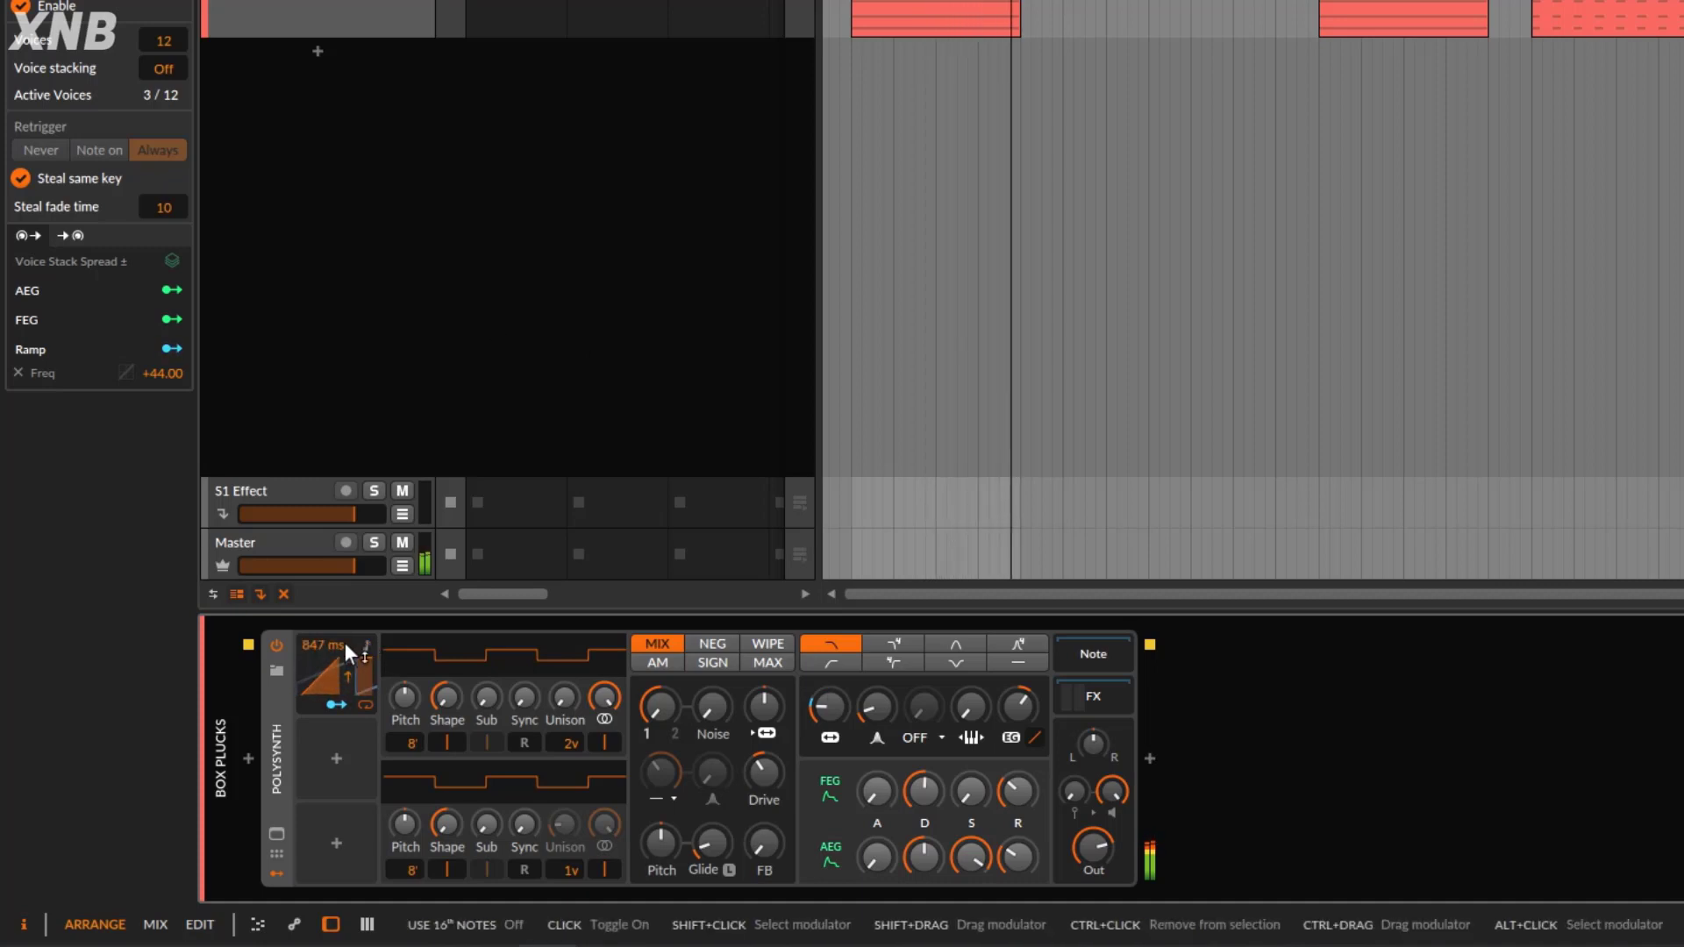
drag(305, 651, 306, 693)
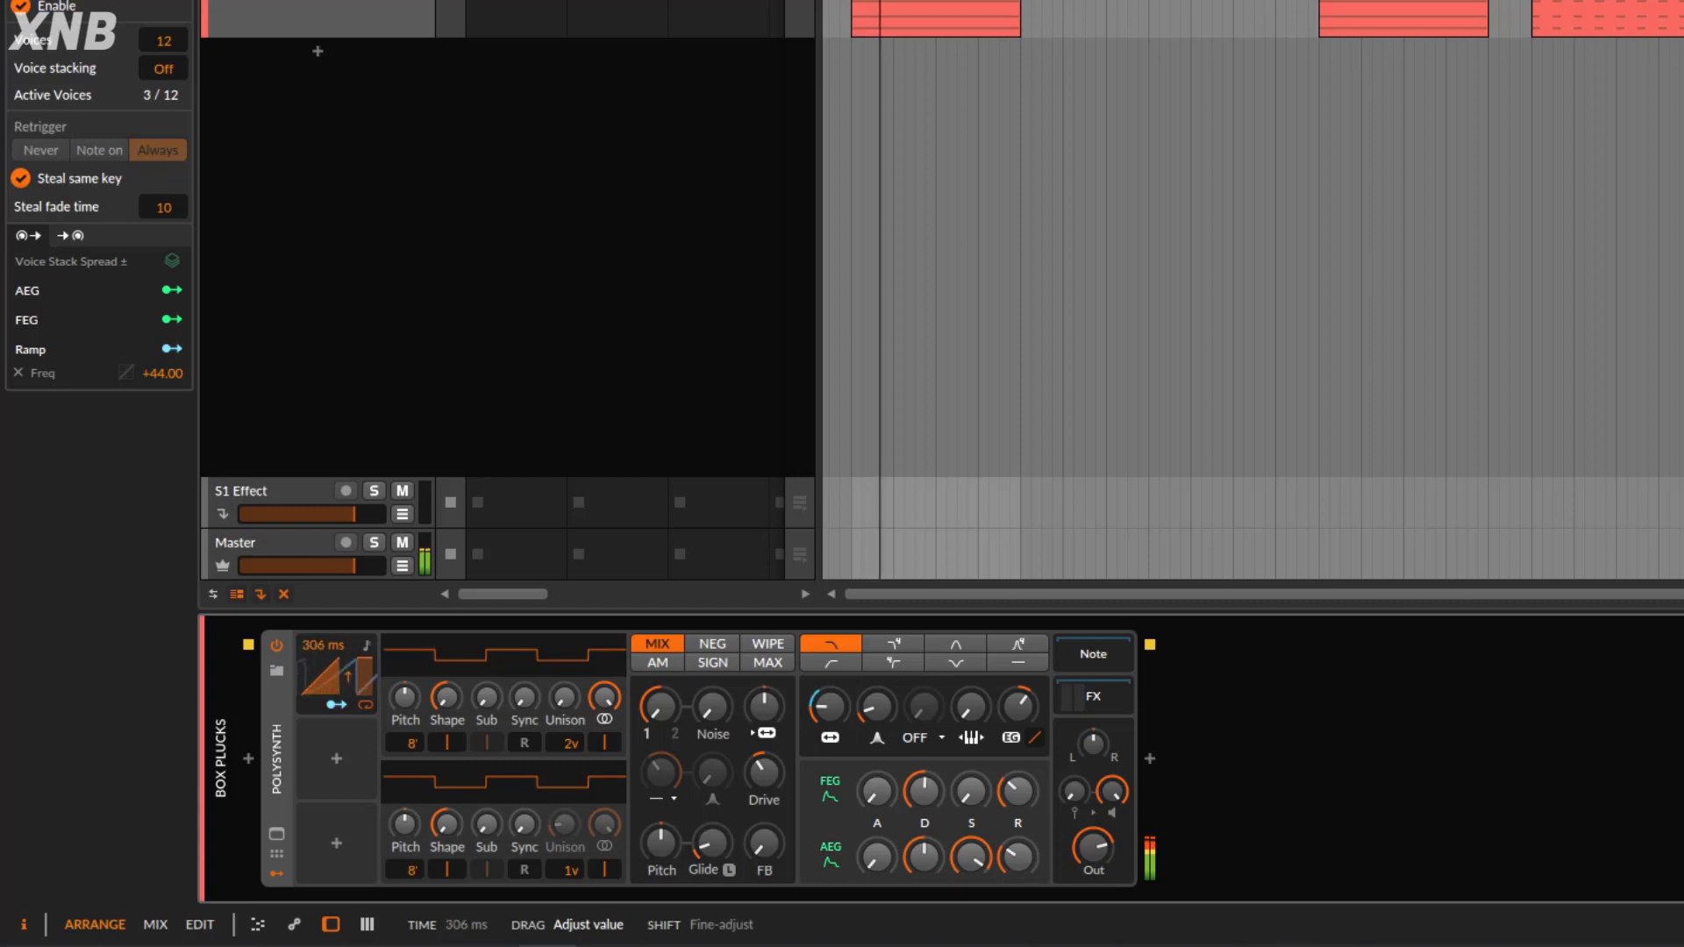
- Return the Ramp to 16th-note timing with a rate of 1.00 and set the filter frequency to about 62 Hz
mouse_move(829, 706)
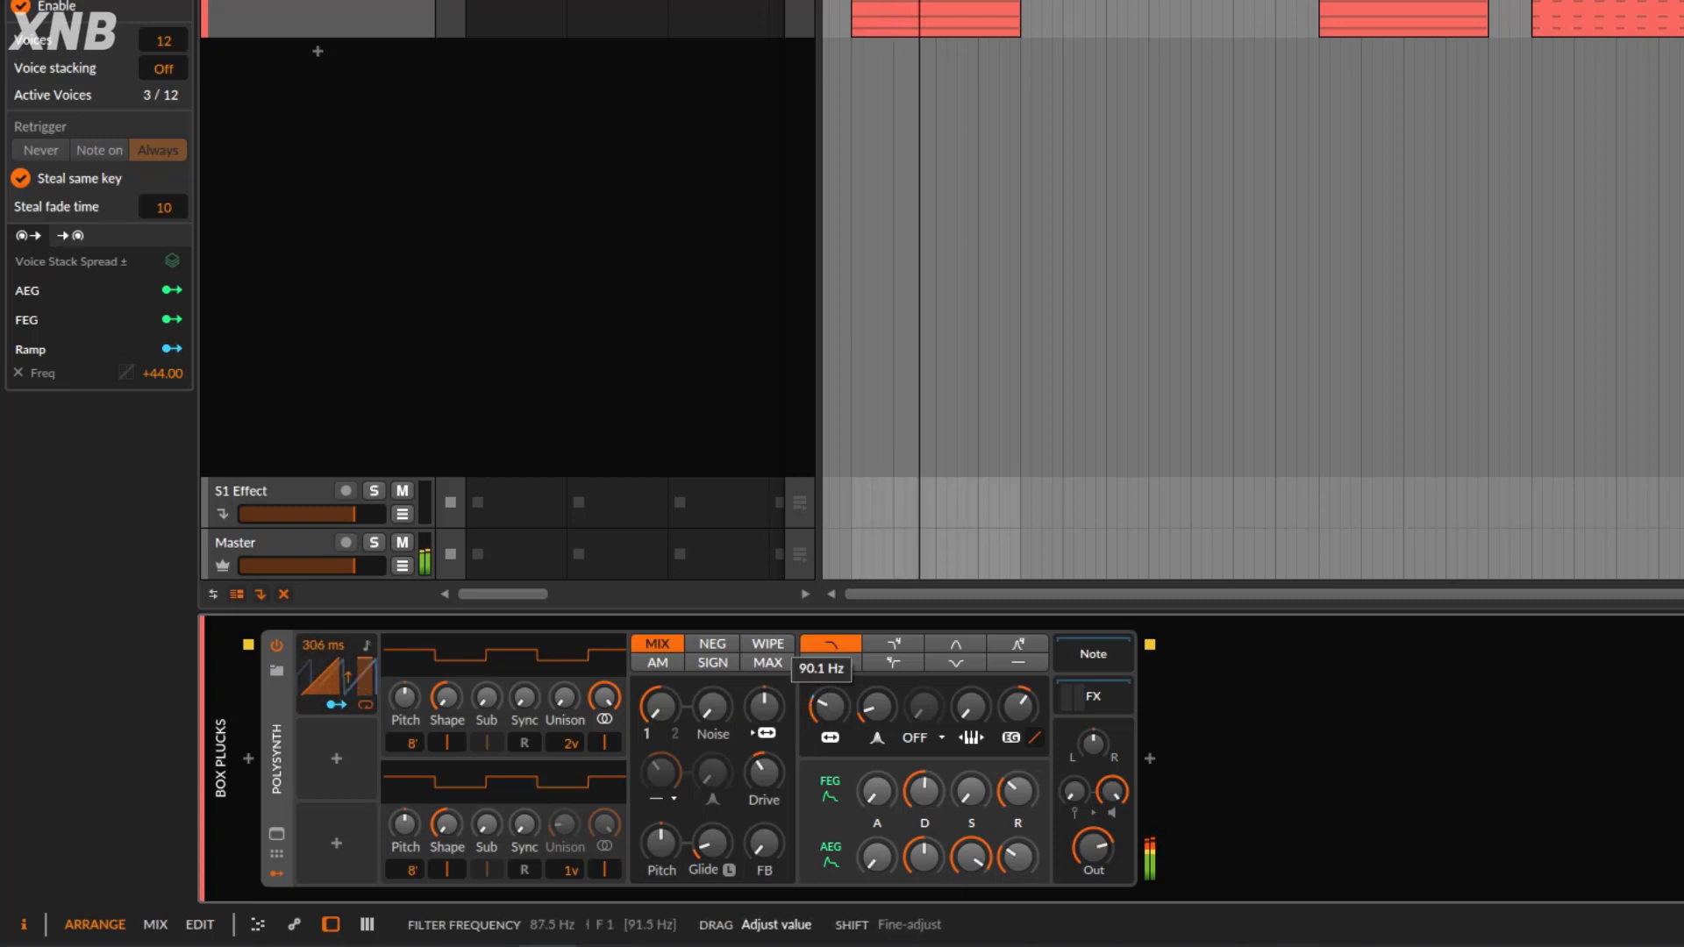
drag(829, 706, 829, 701)
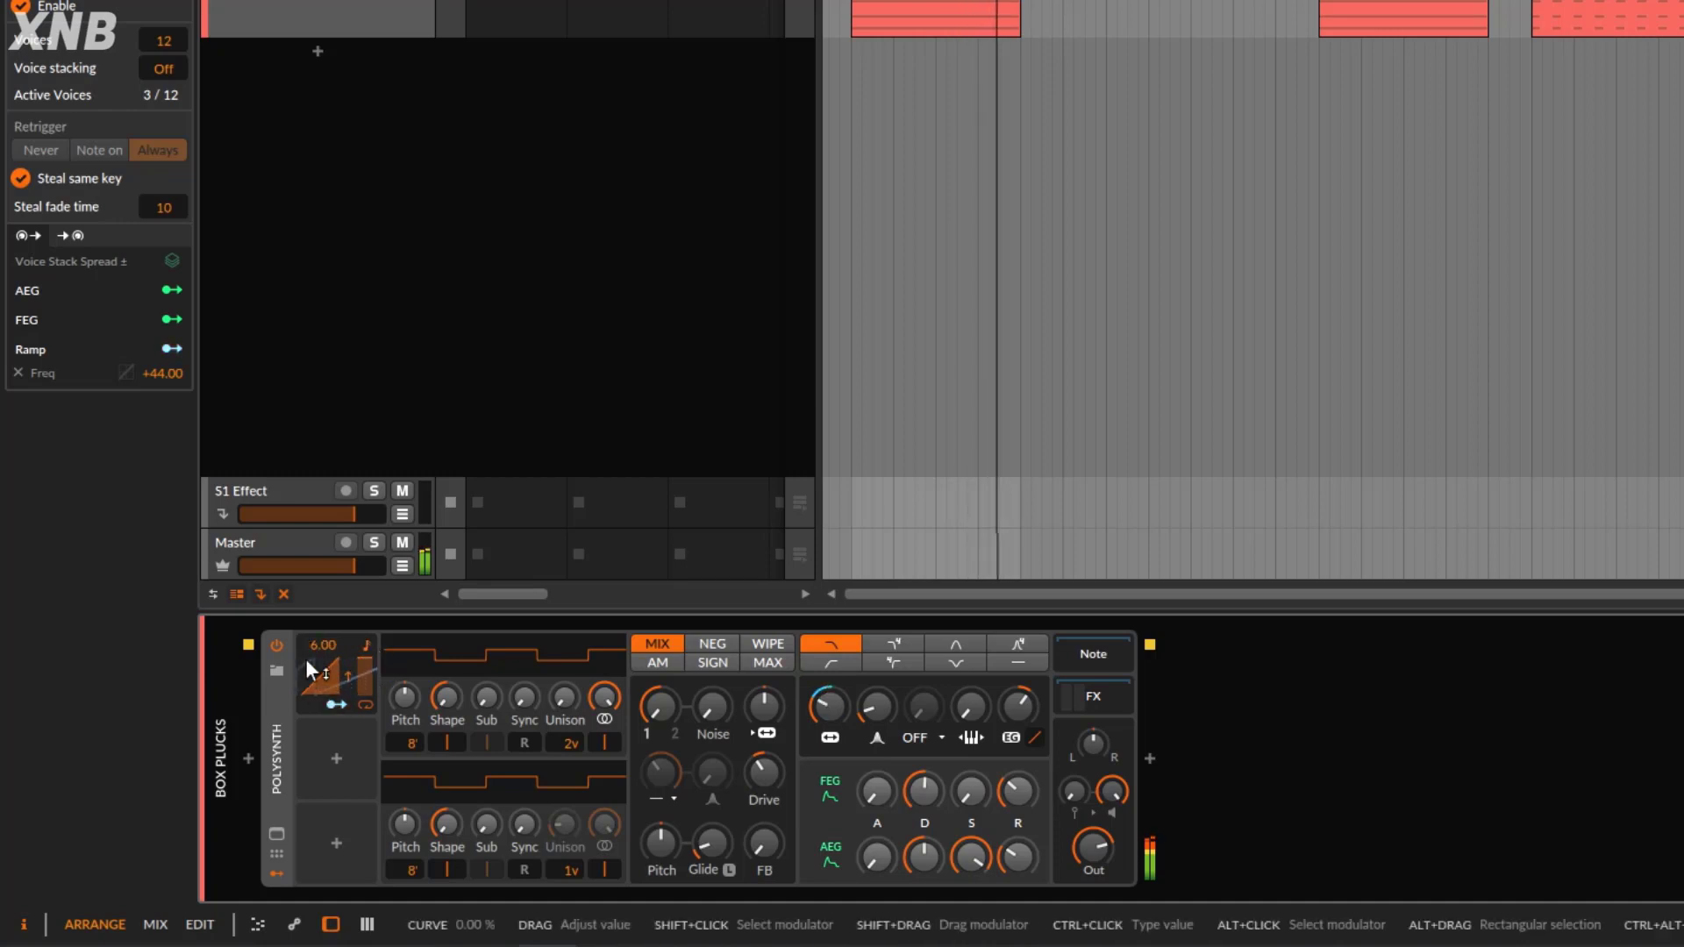
drag(311, 644, 311, 652)
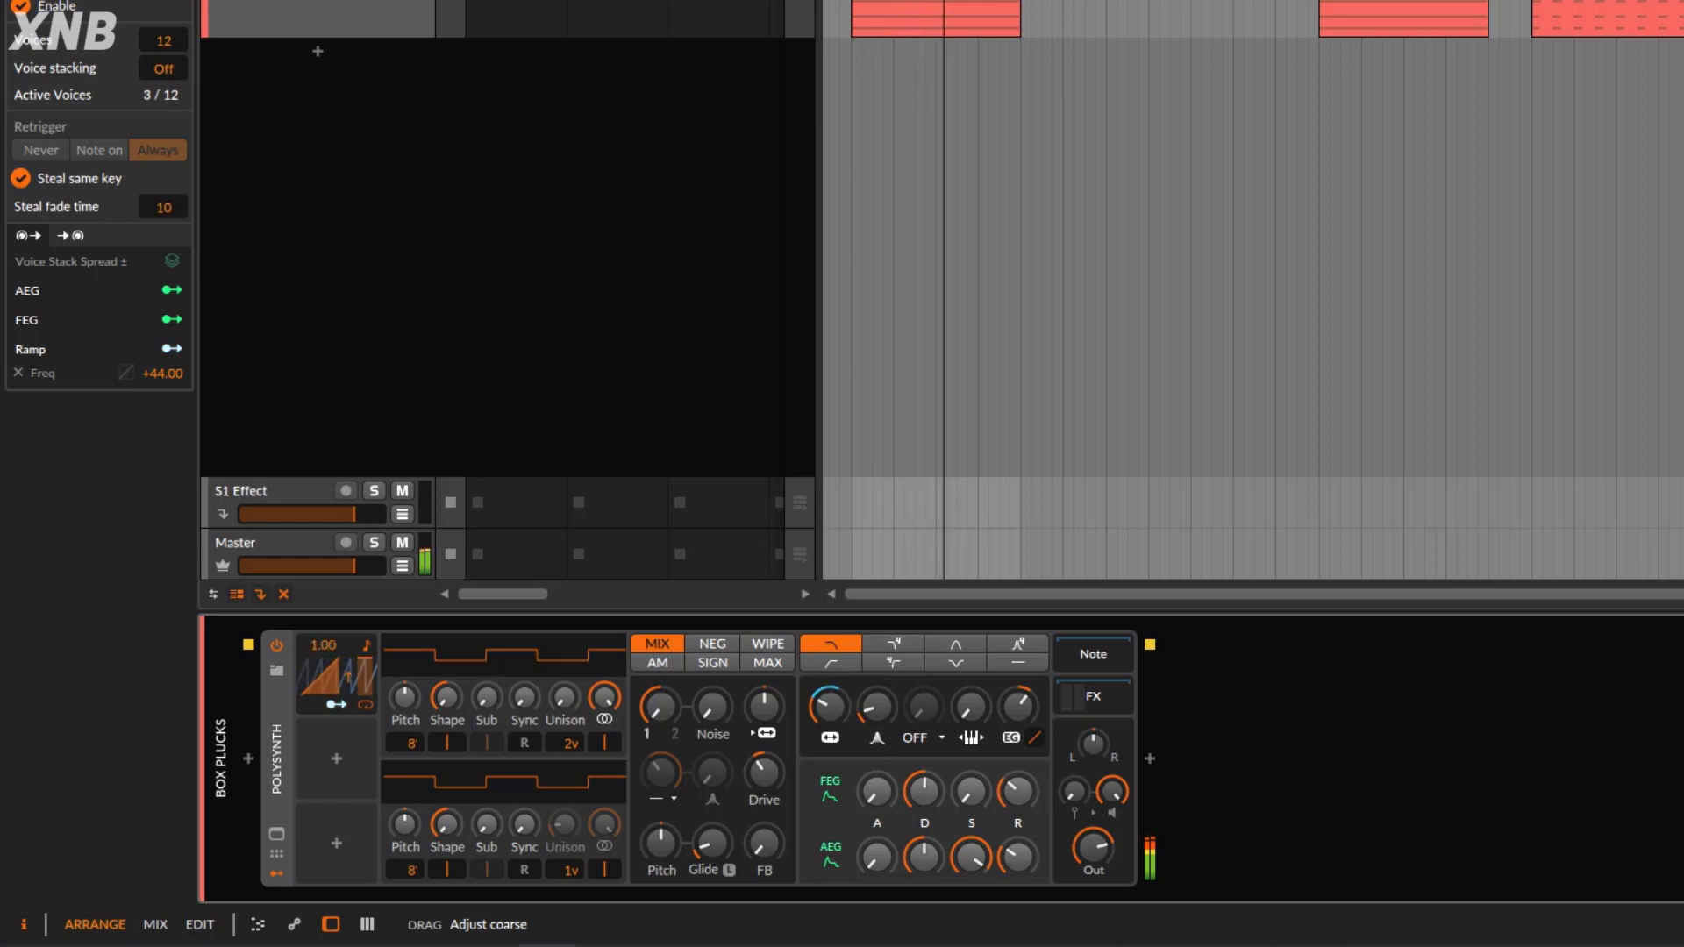
click(828, 706)
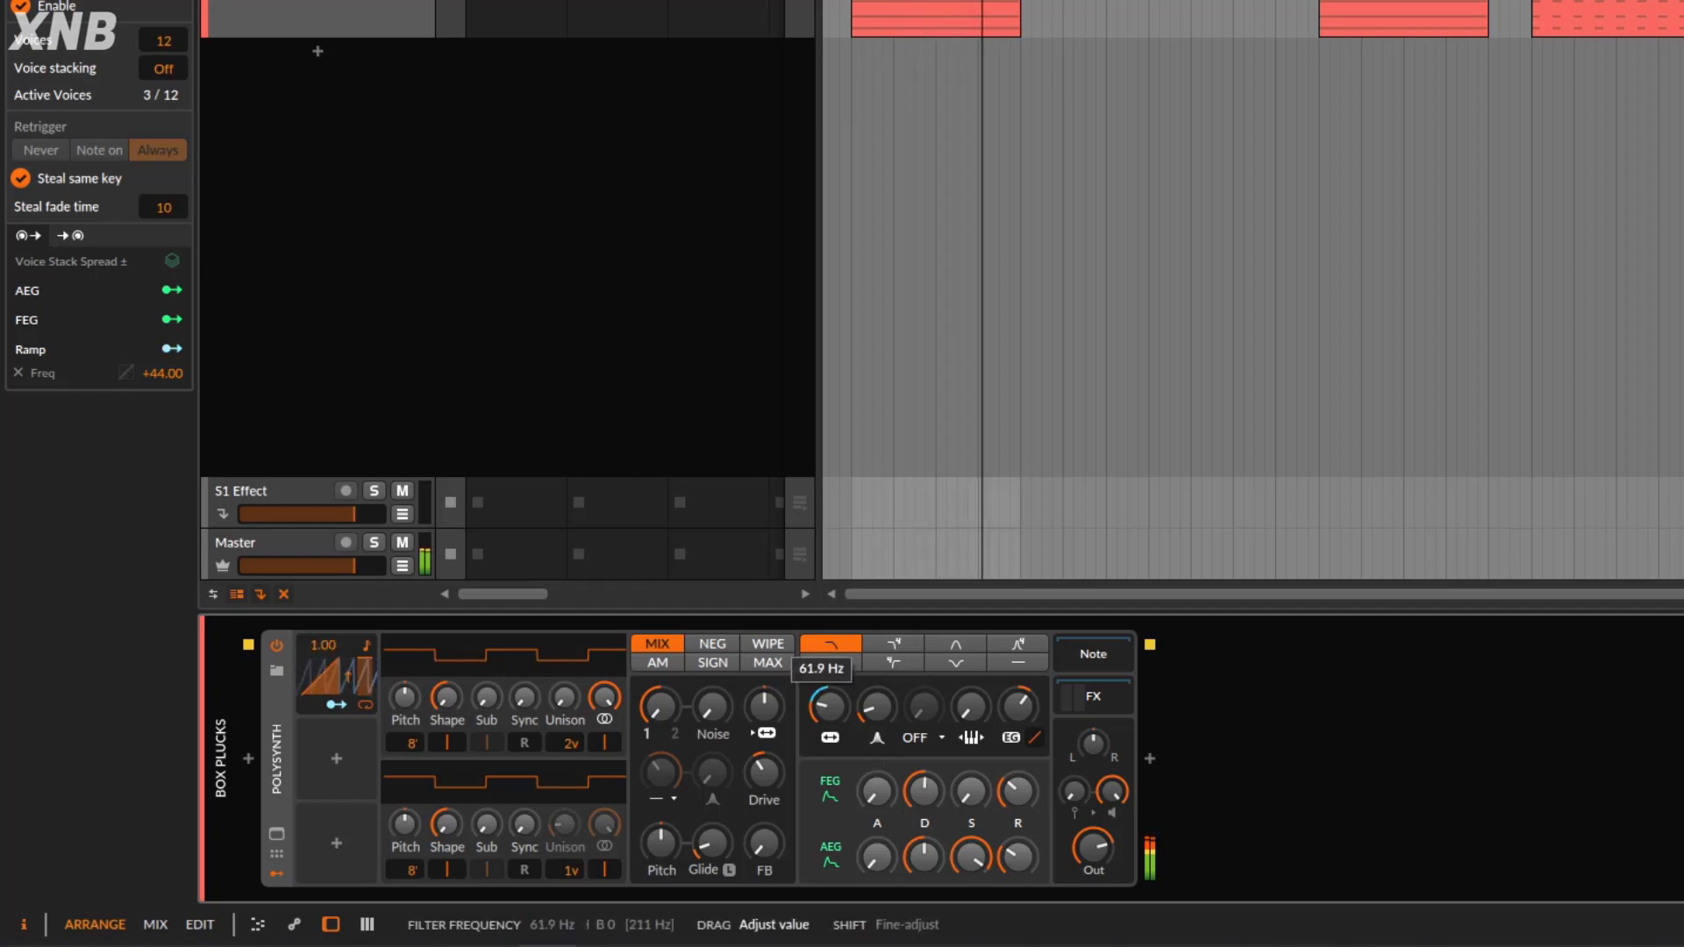
- Map the Ramp to oscillator 1's unison (+0.153) and sync (+8.700), the noise level (+0.105) and the filter resonance (+0.140)
click(334, 704)
drag(562, 699, 524, 645)
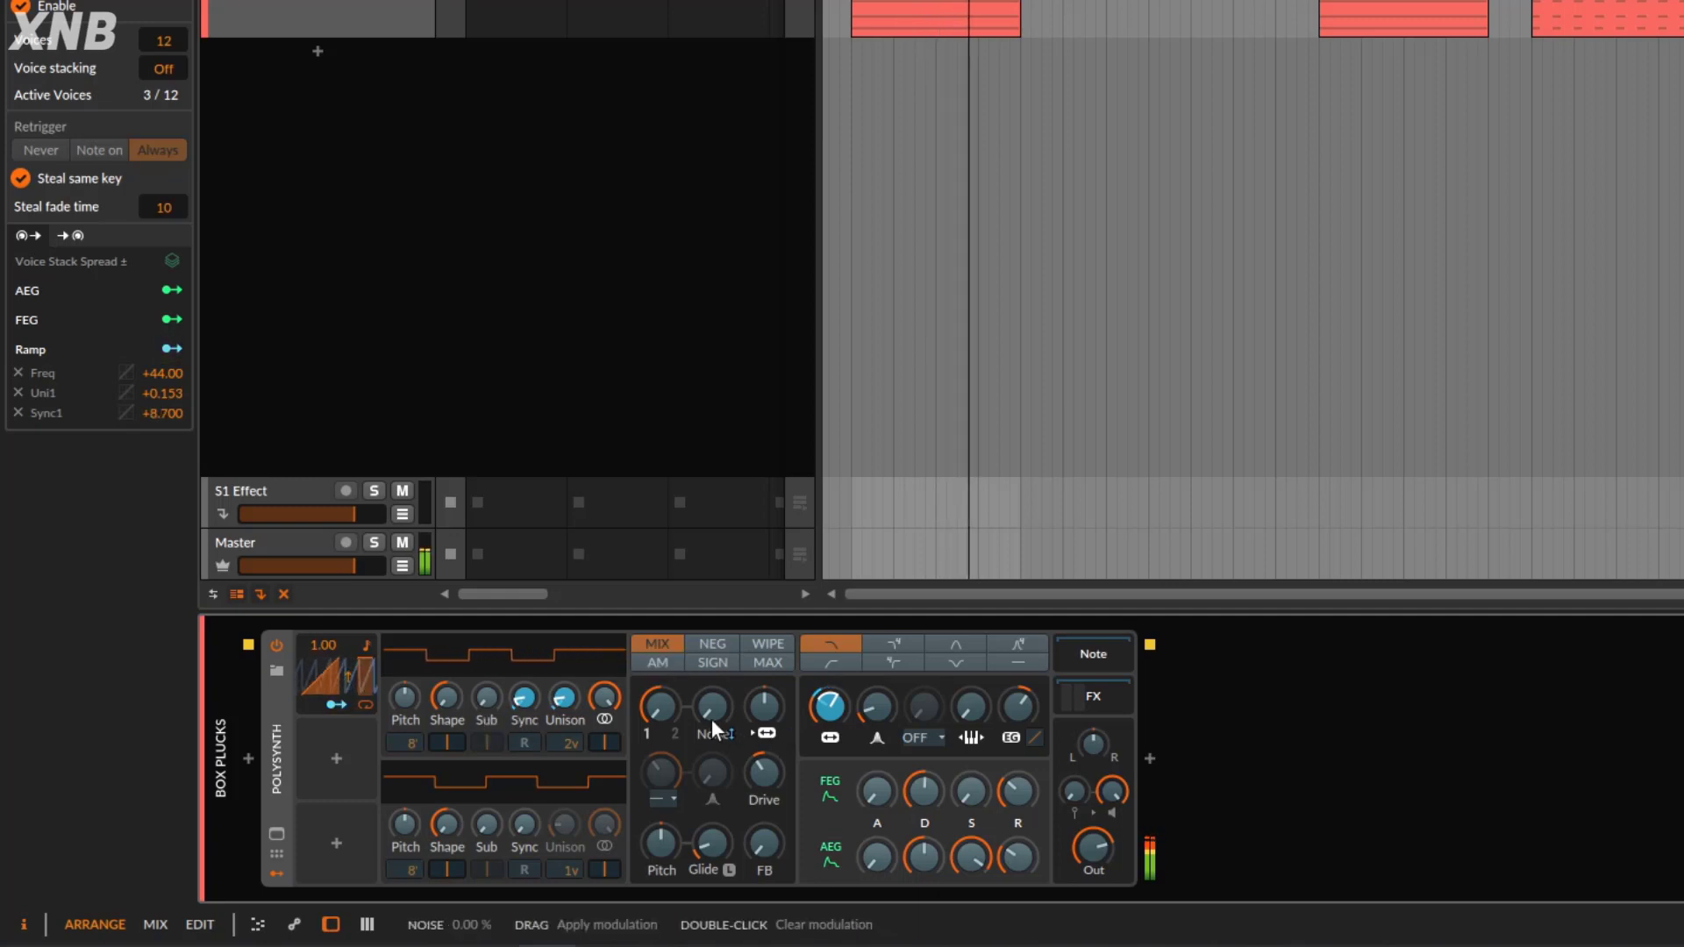
drag(712, 718, 713, 706)
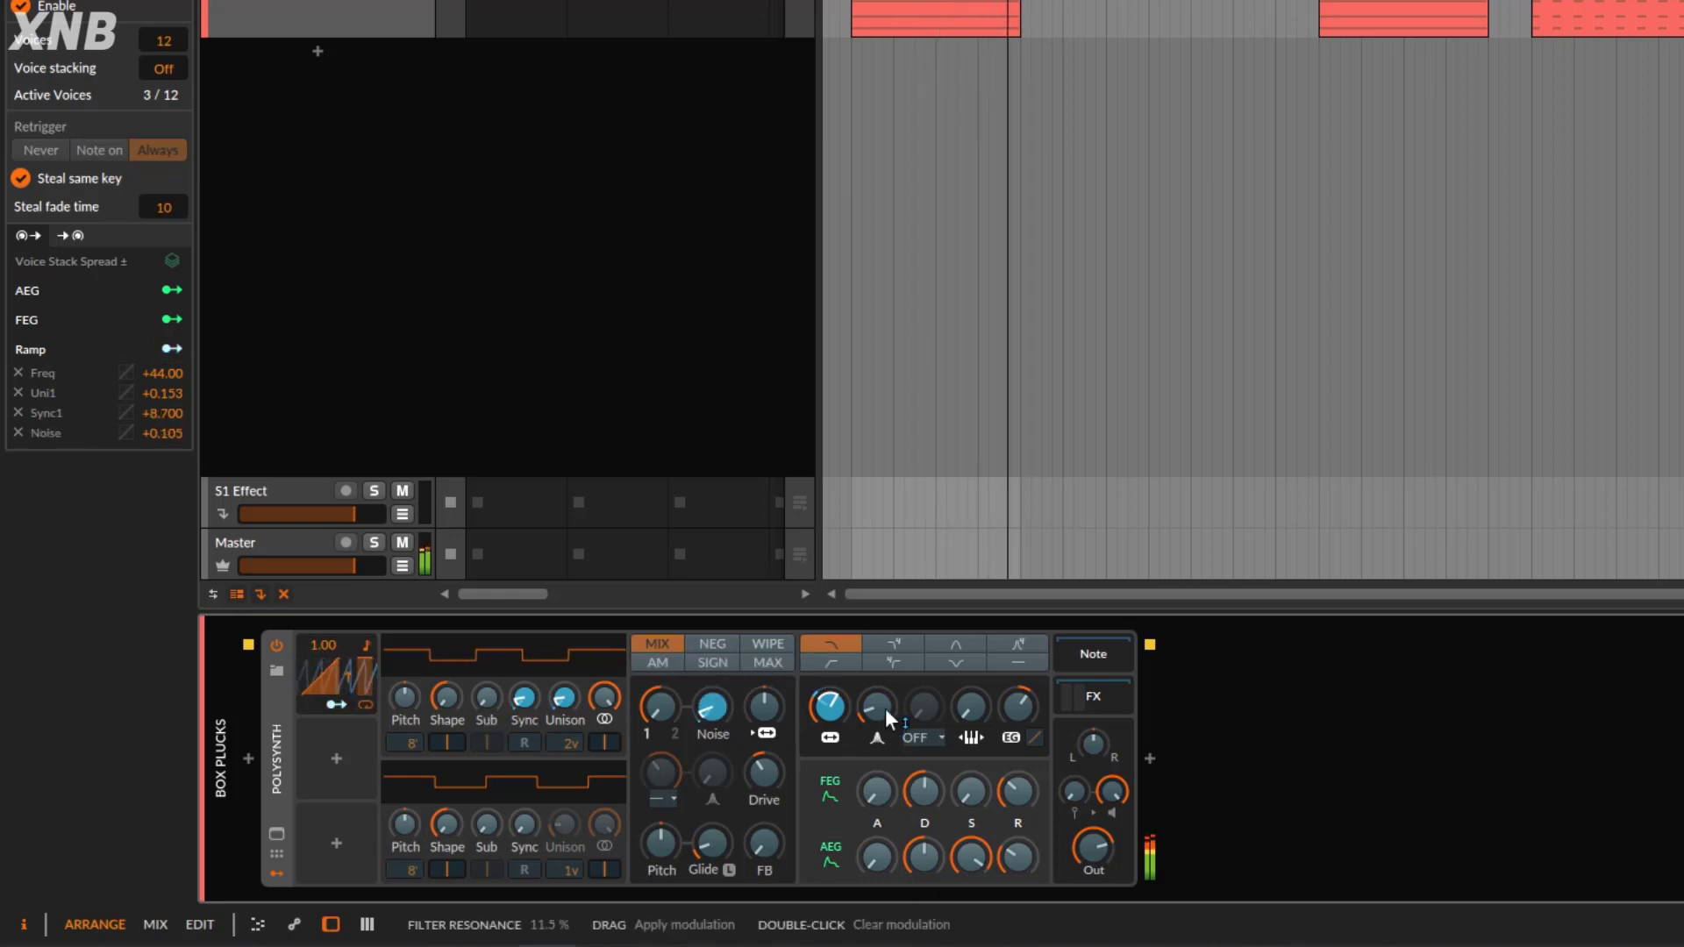
drag(886, 717, 870, 716)
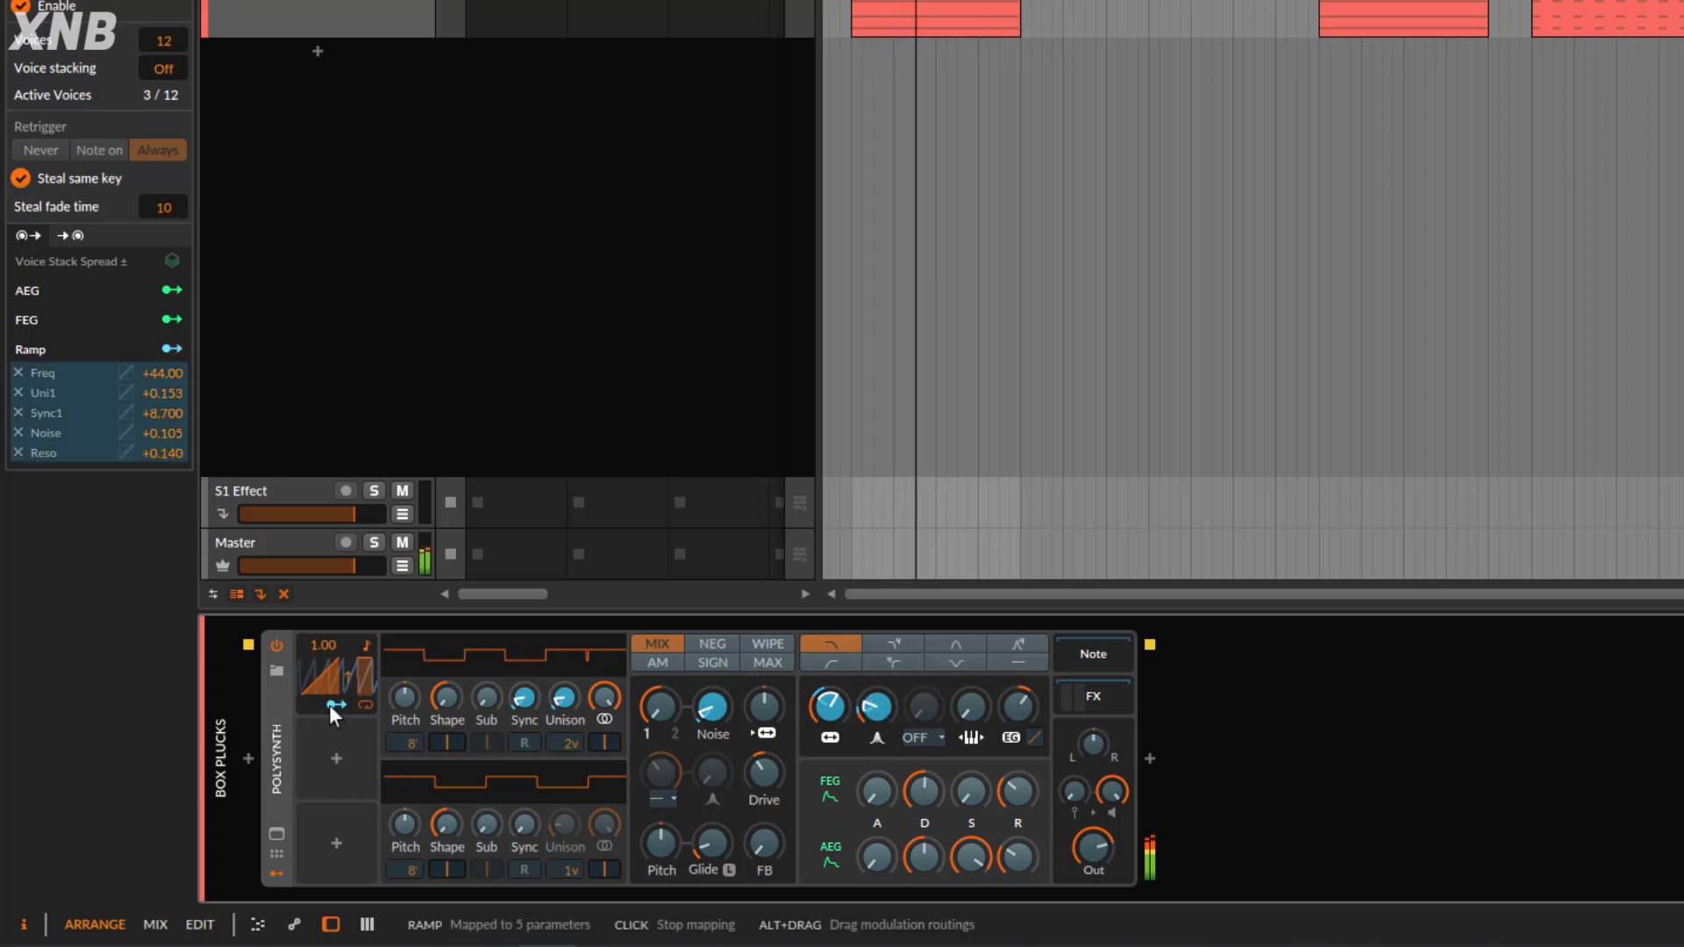
- Add a Beat LFO modulator to the Polysynth and map it to the Ramp's curve with an amount of +0.920
click(336, 759)
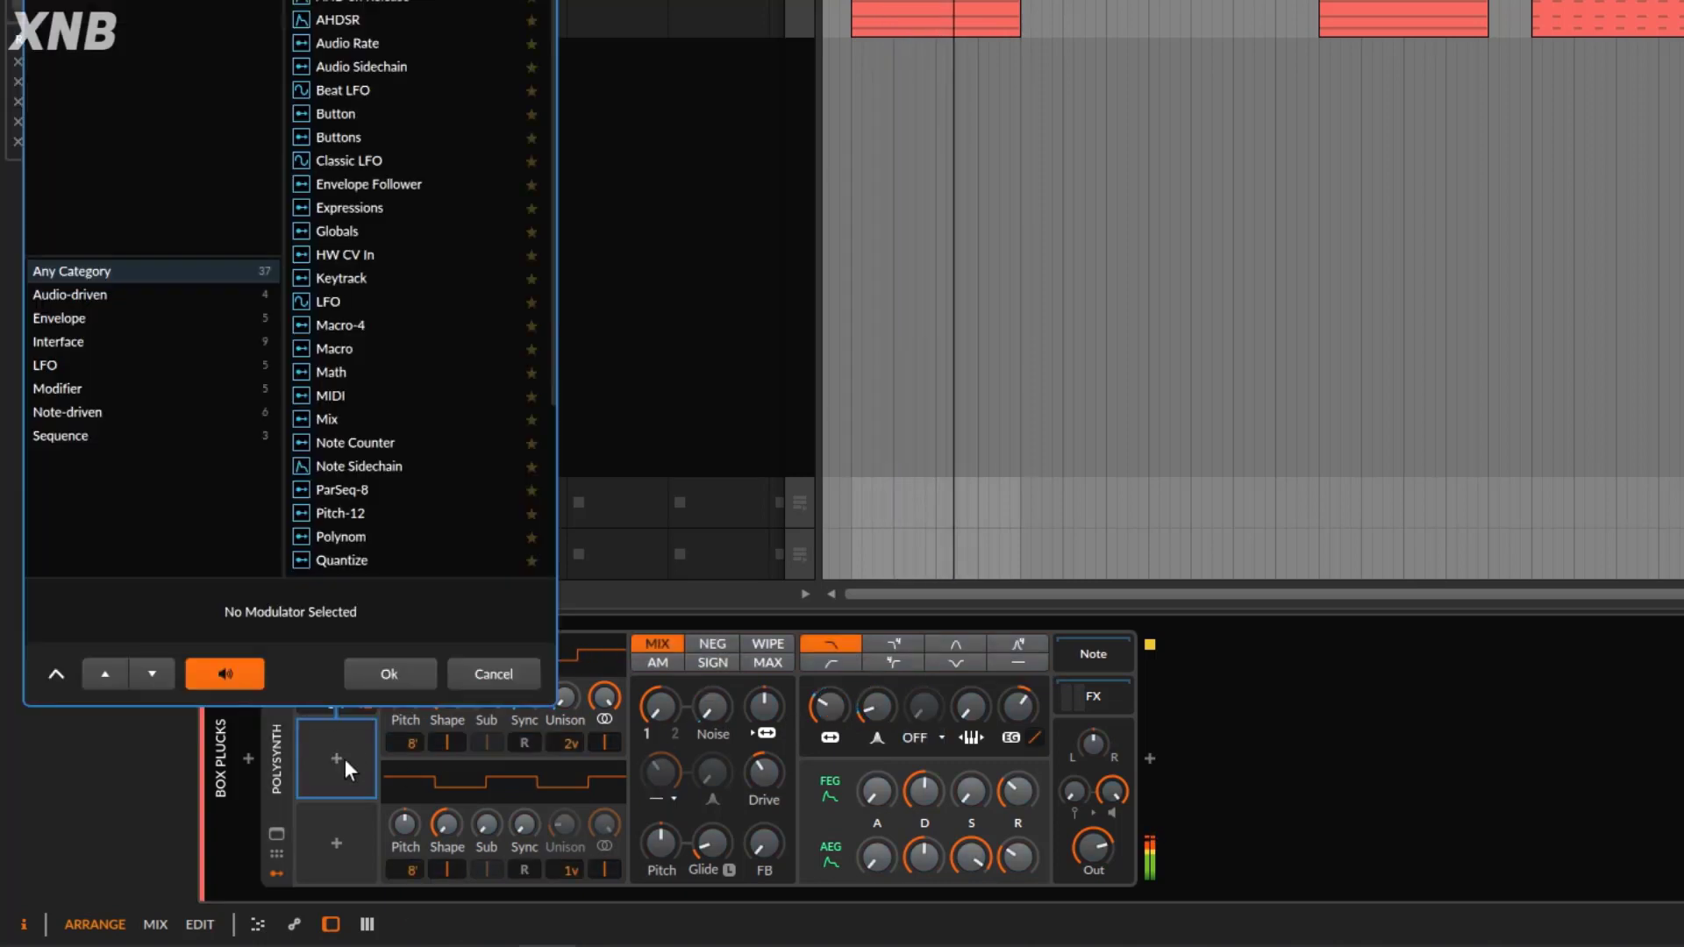
click(360, 91)
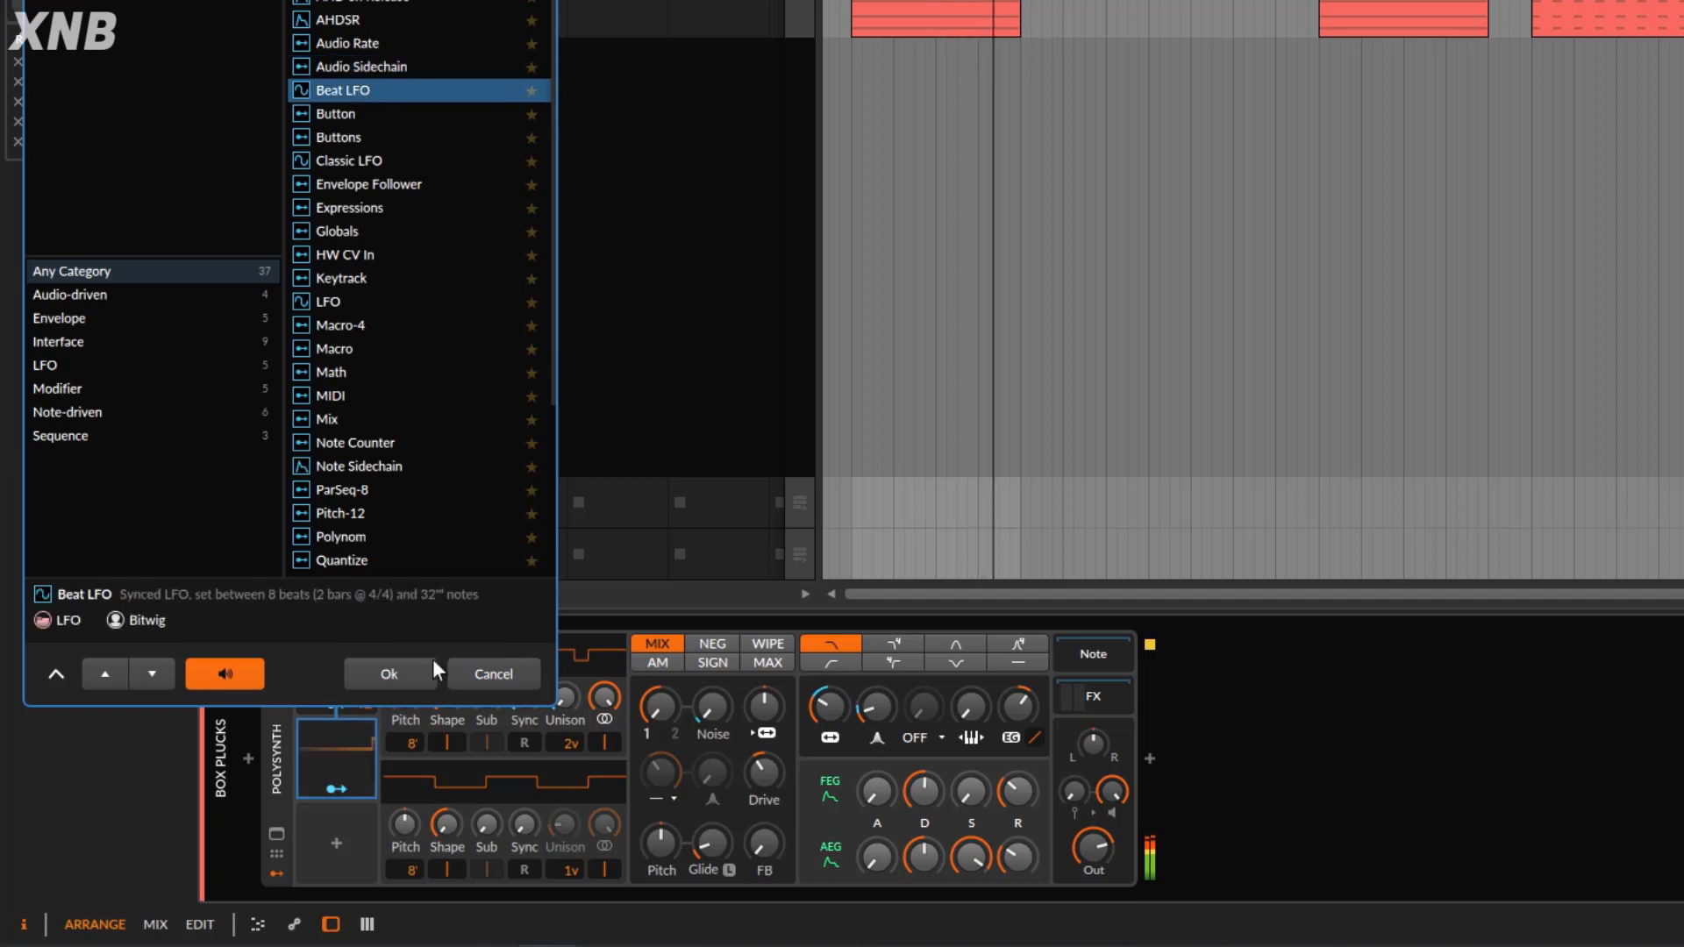
click(406, 672)
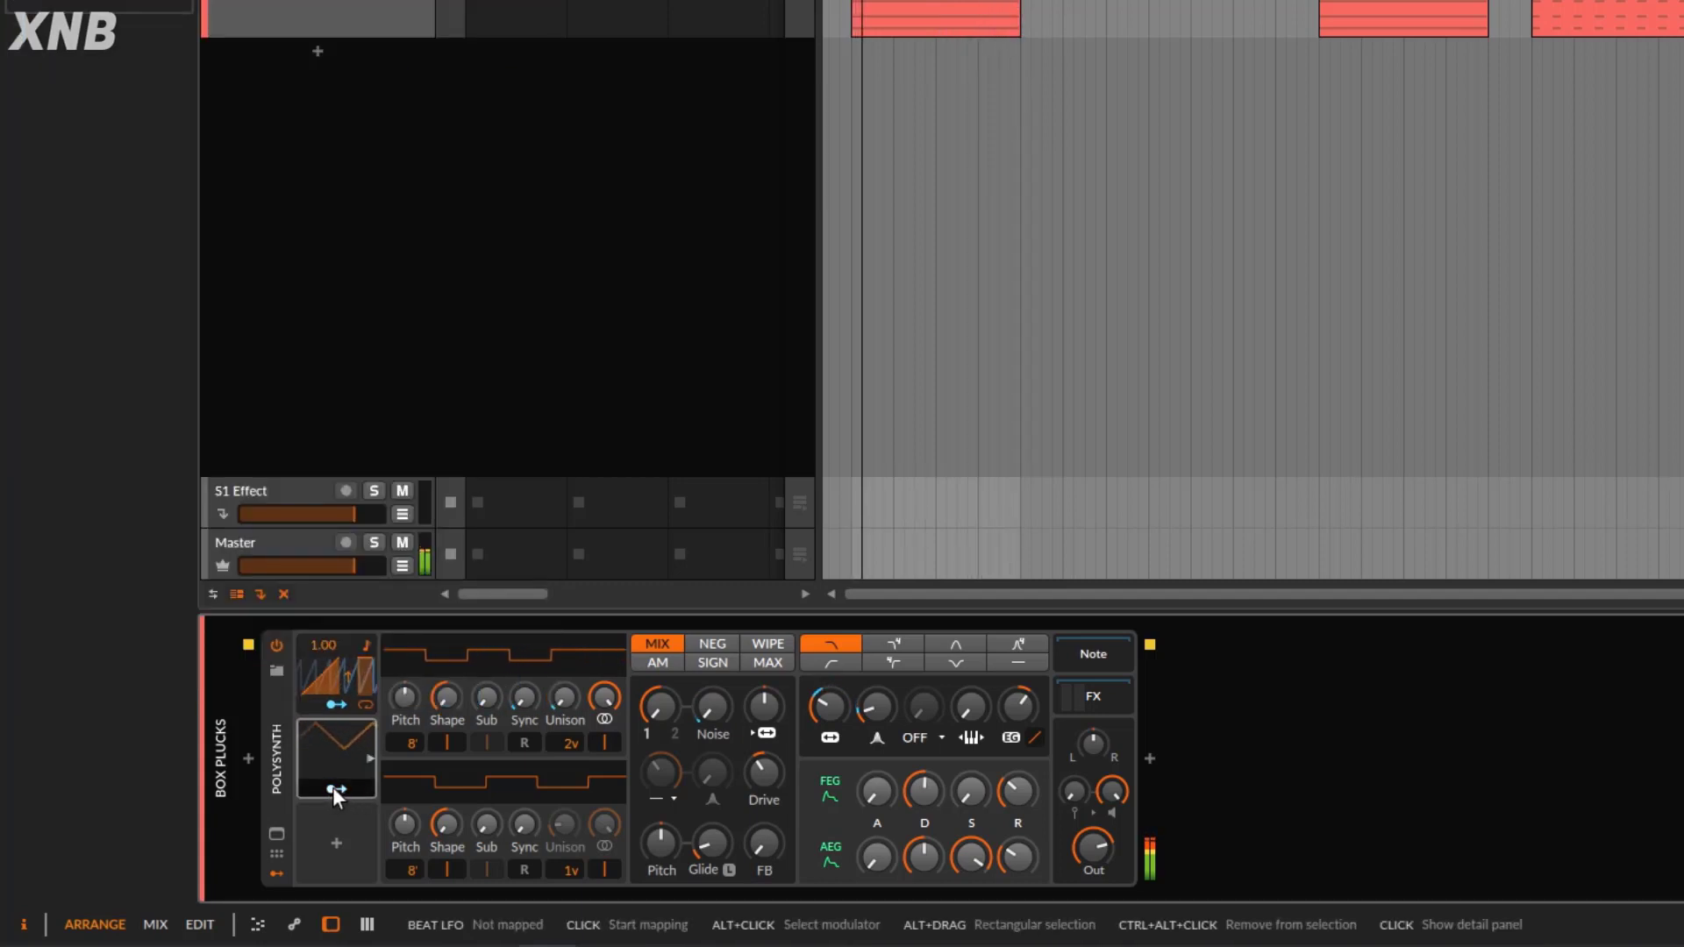
drag(323, 677, 324, 689)
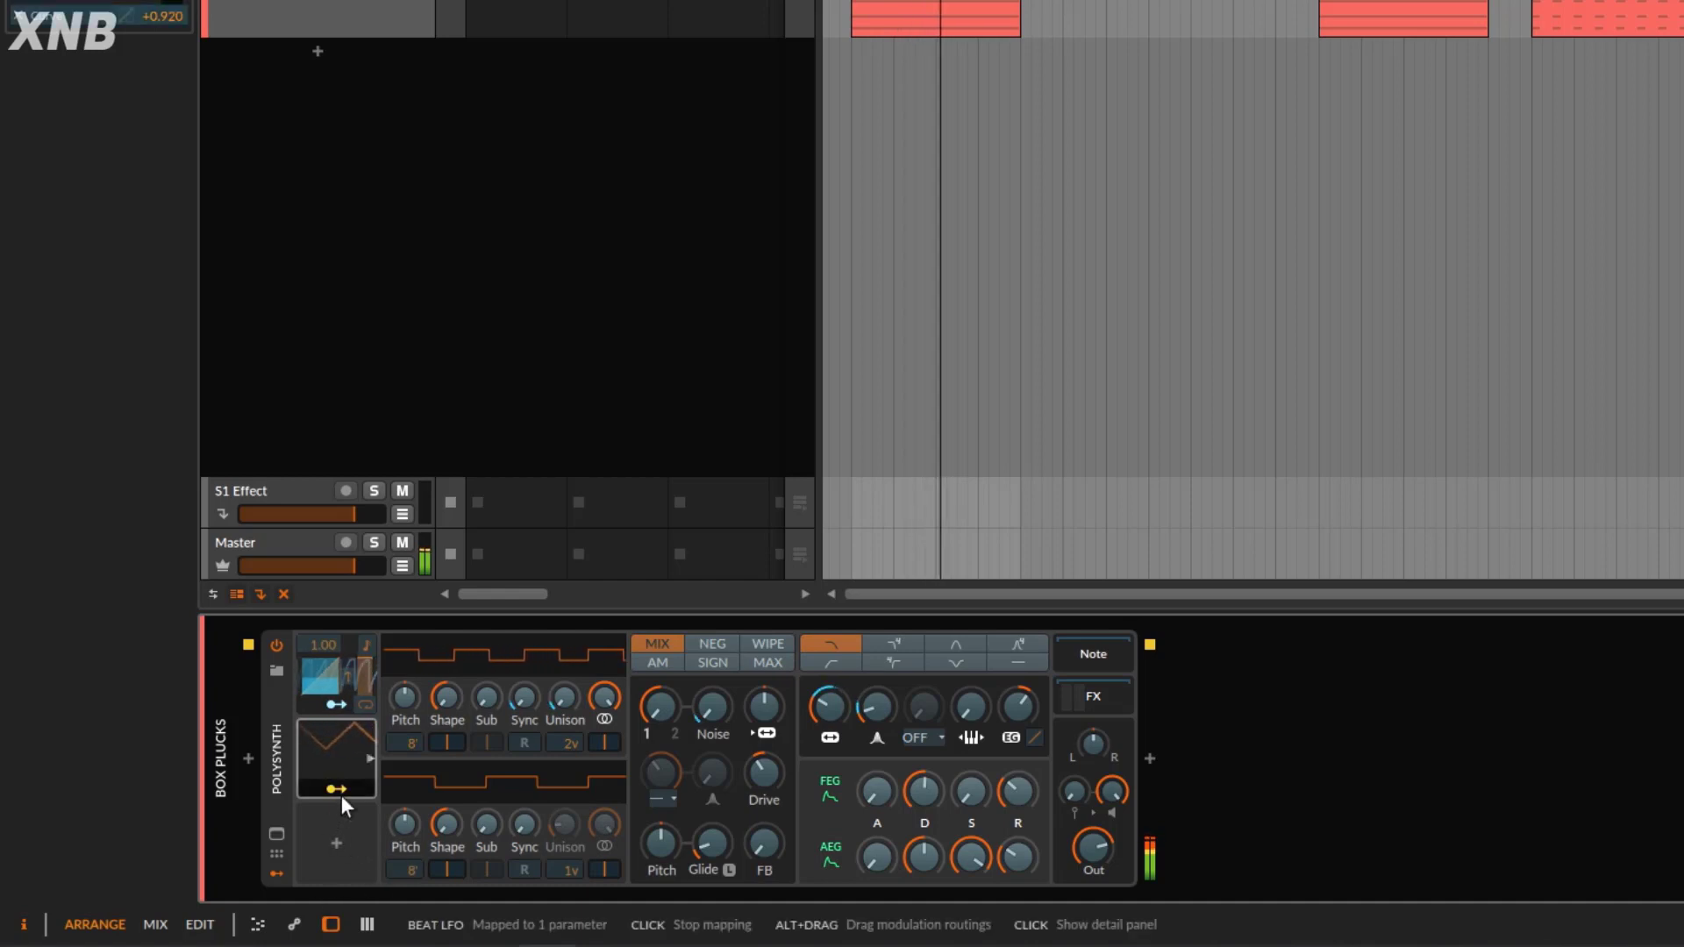
- Add a Classic LFO mapped to the Ramp's 16th-note rate by +14.76, and adjust the filter frequency before stopping playback
click(335, 838)
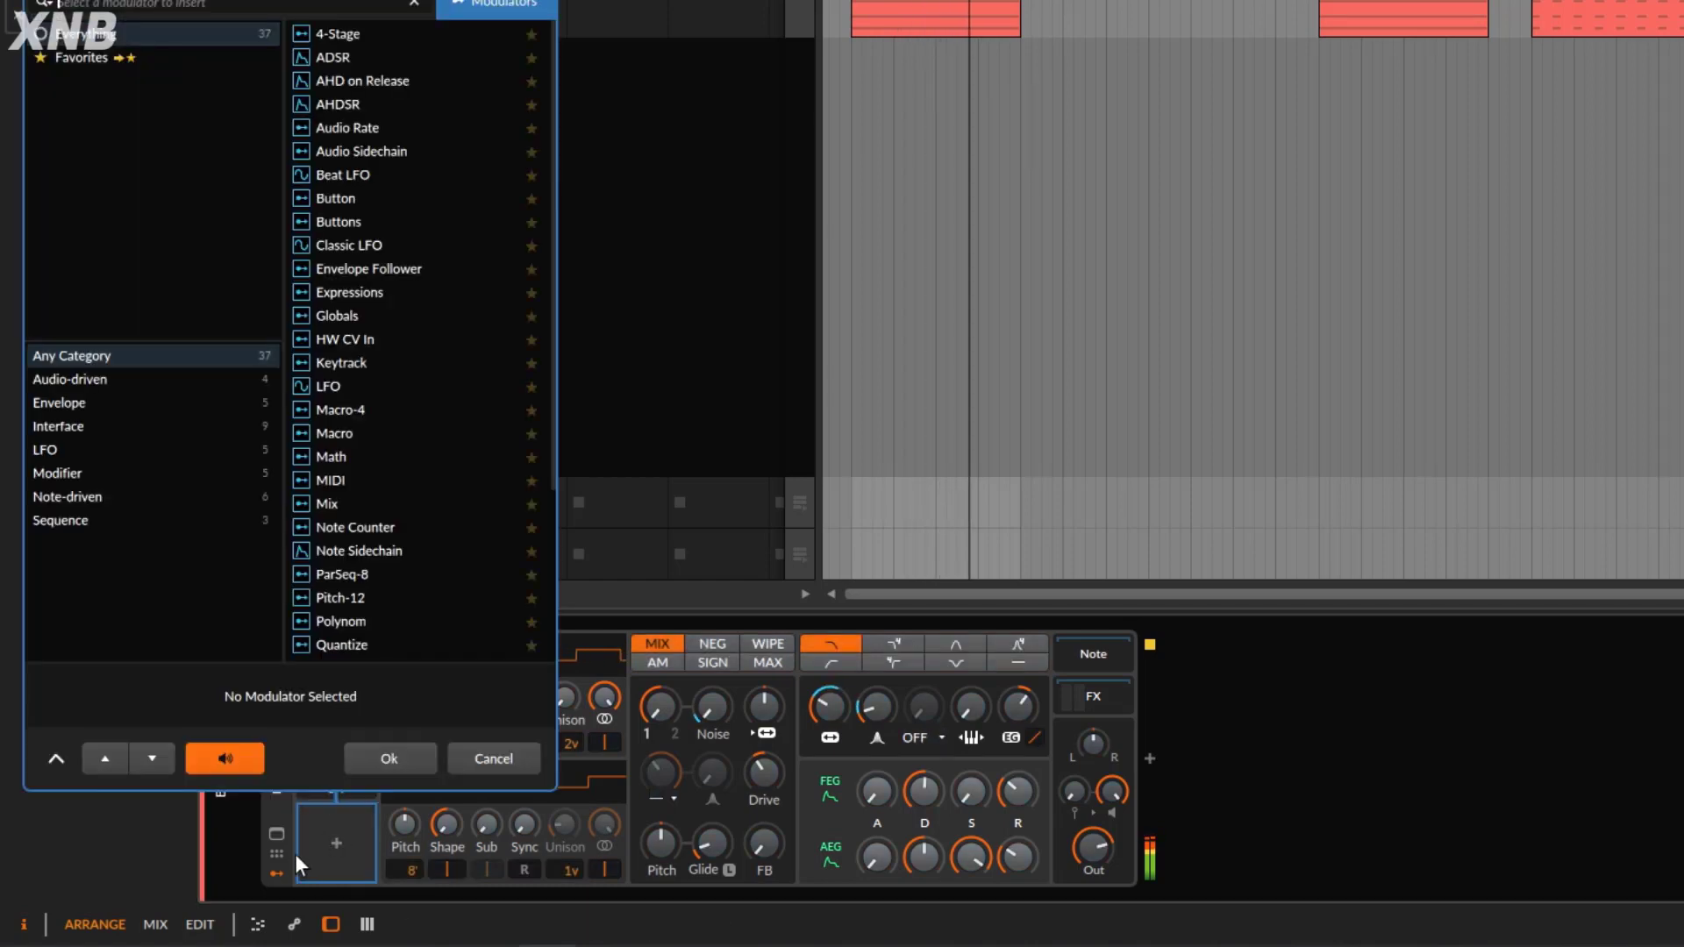
click(381, 246)
click(428, 756)
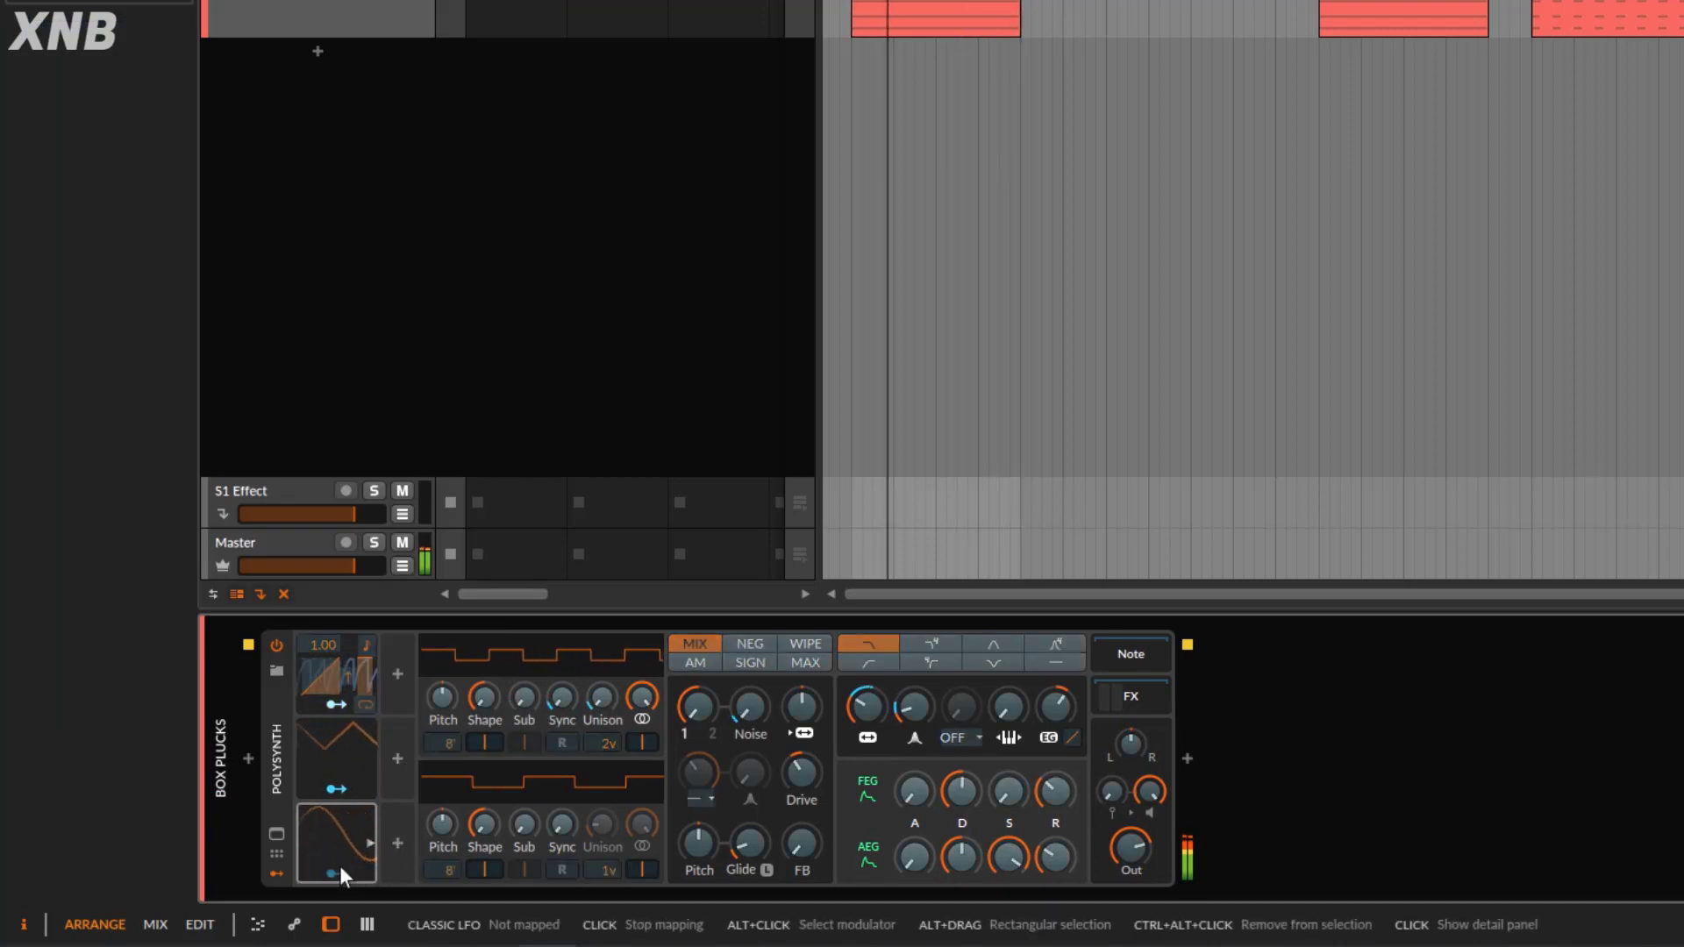
drag(311, 644, 311, 607)
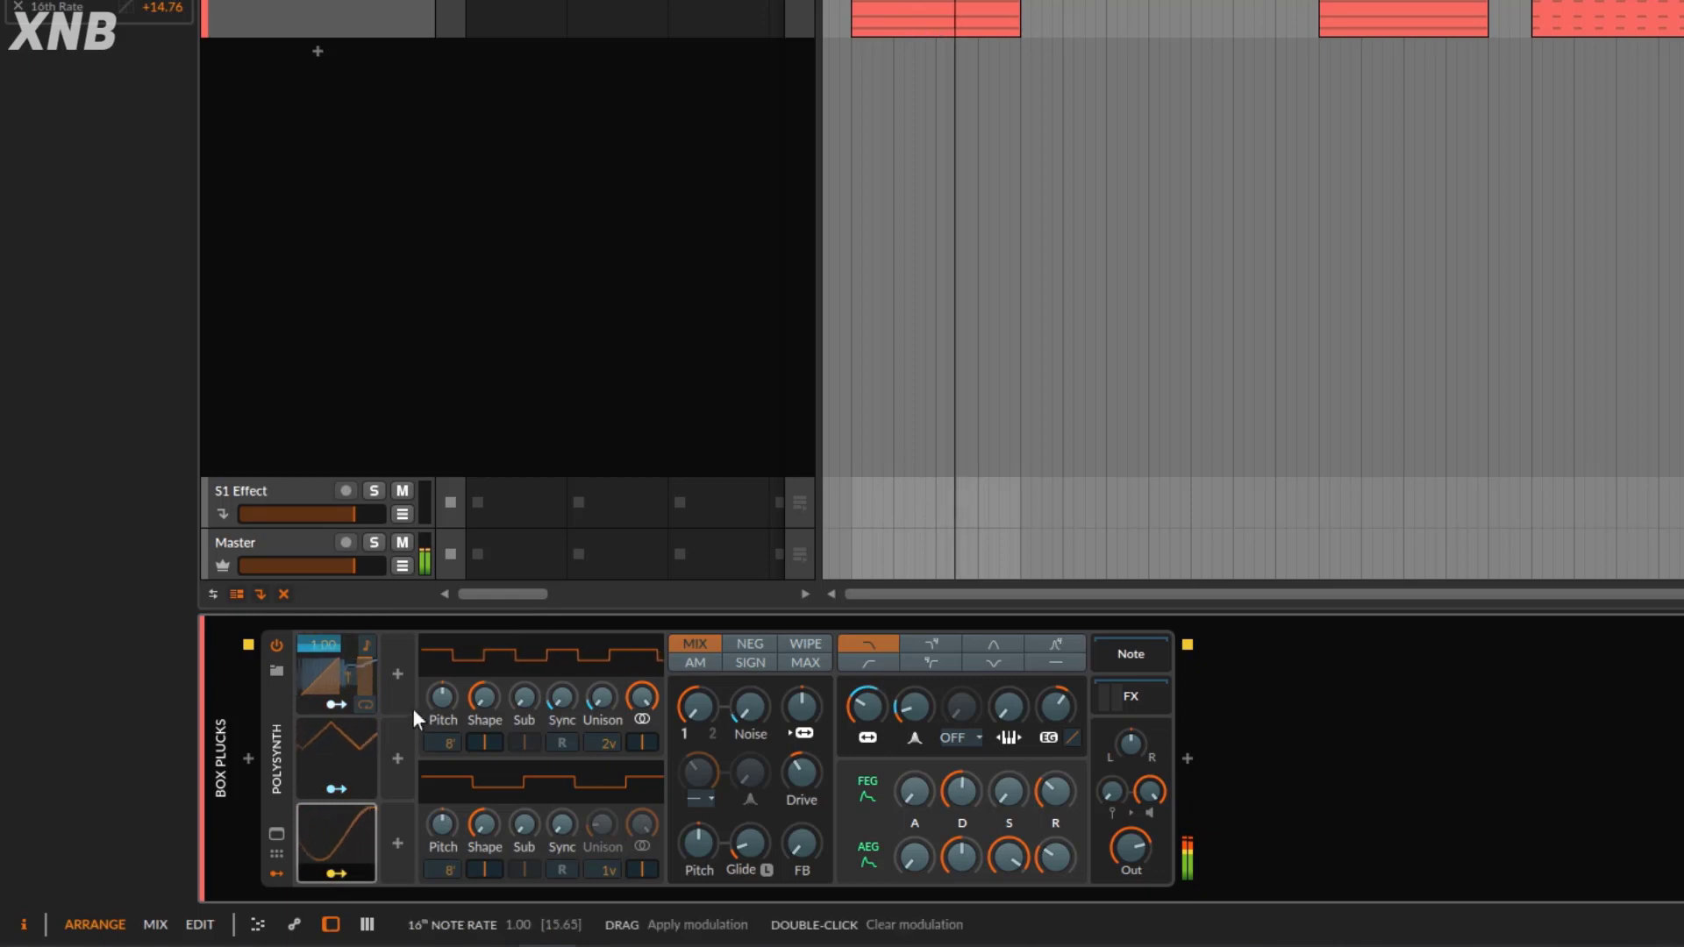
click(338, 874)
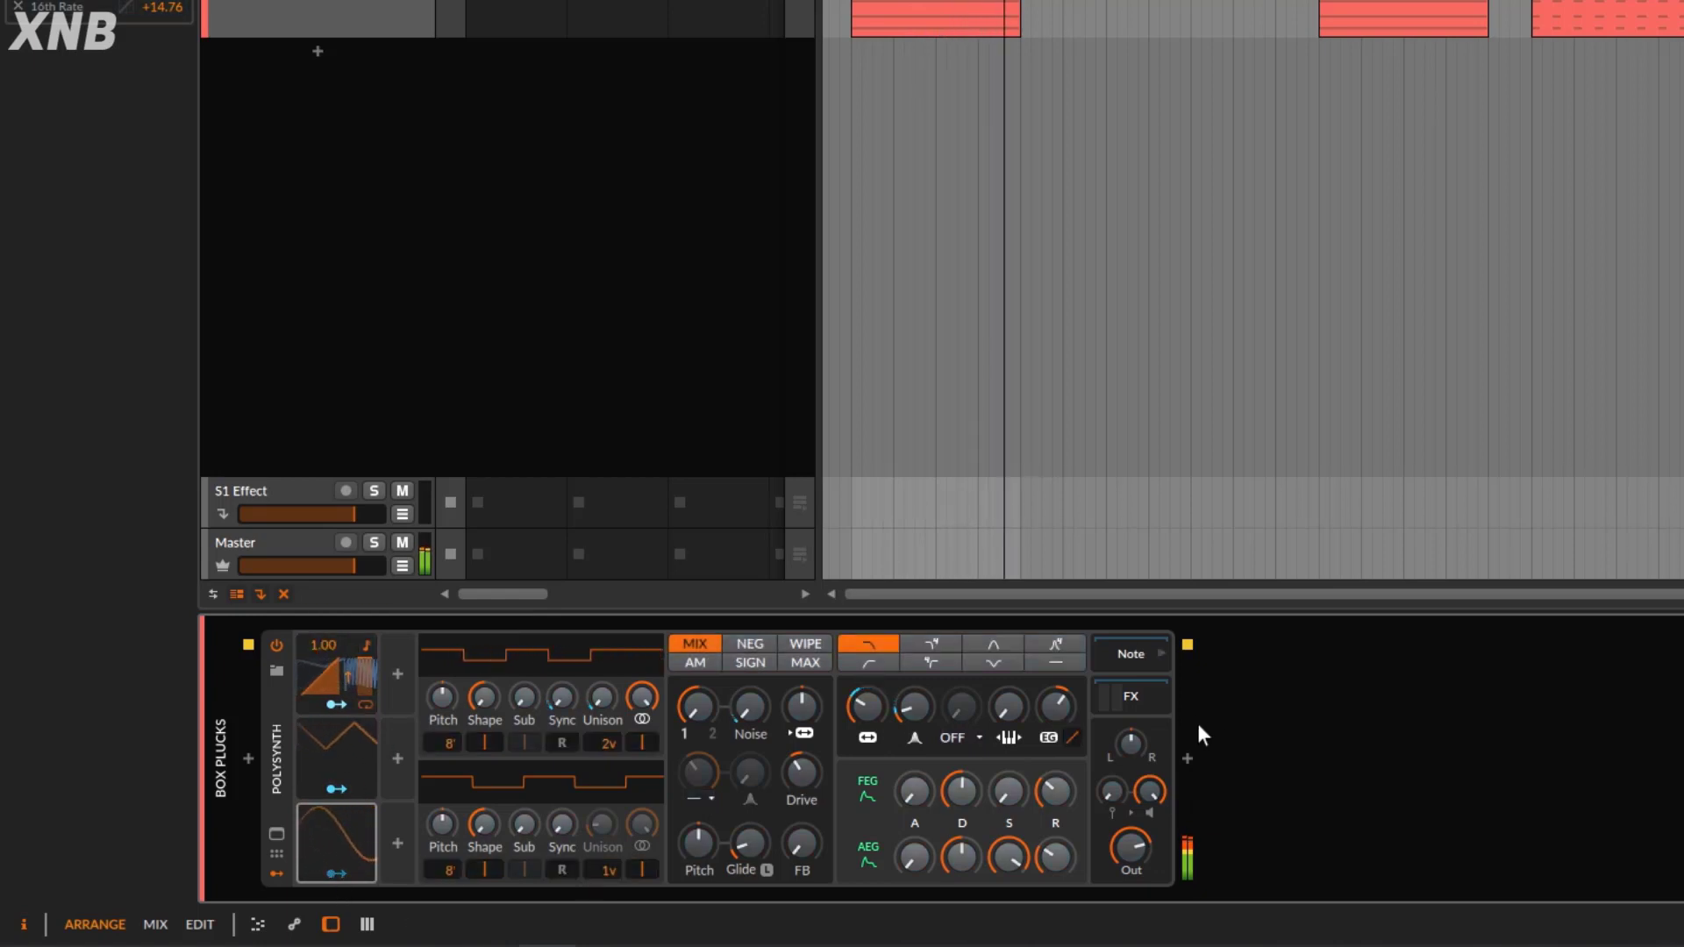
drag(861, 715, 860, 742)
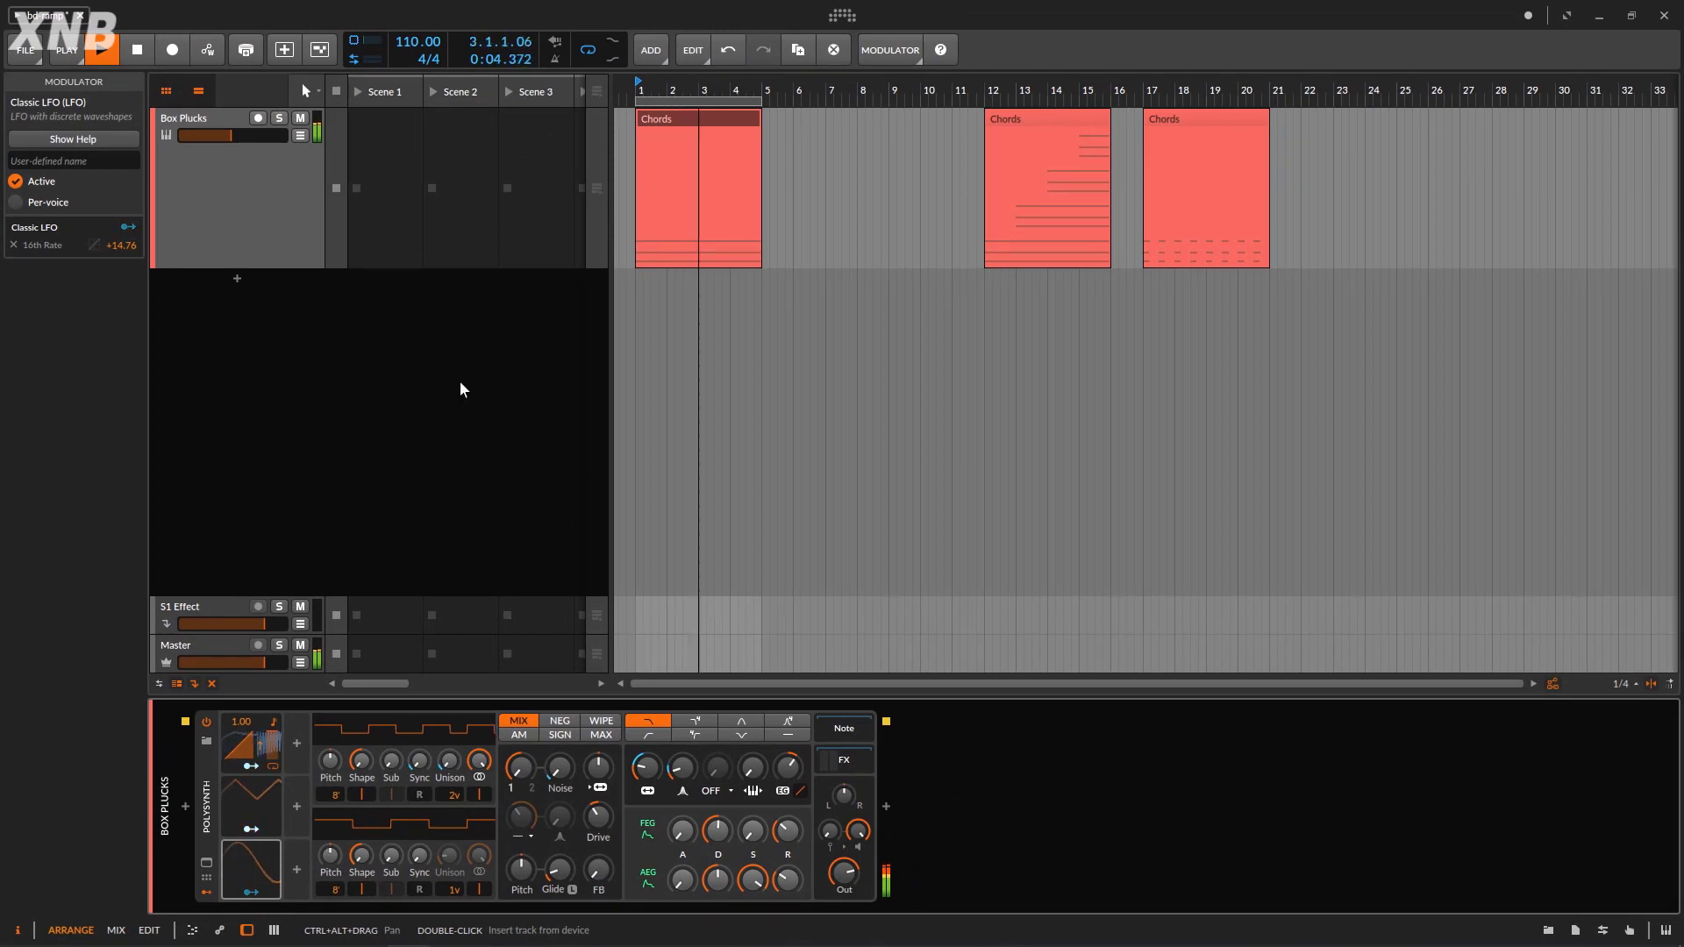
key(space)
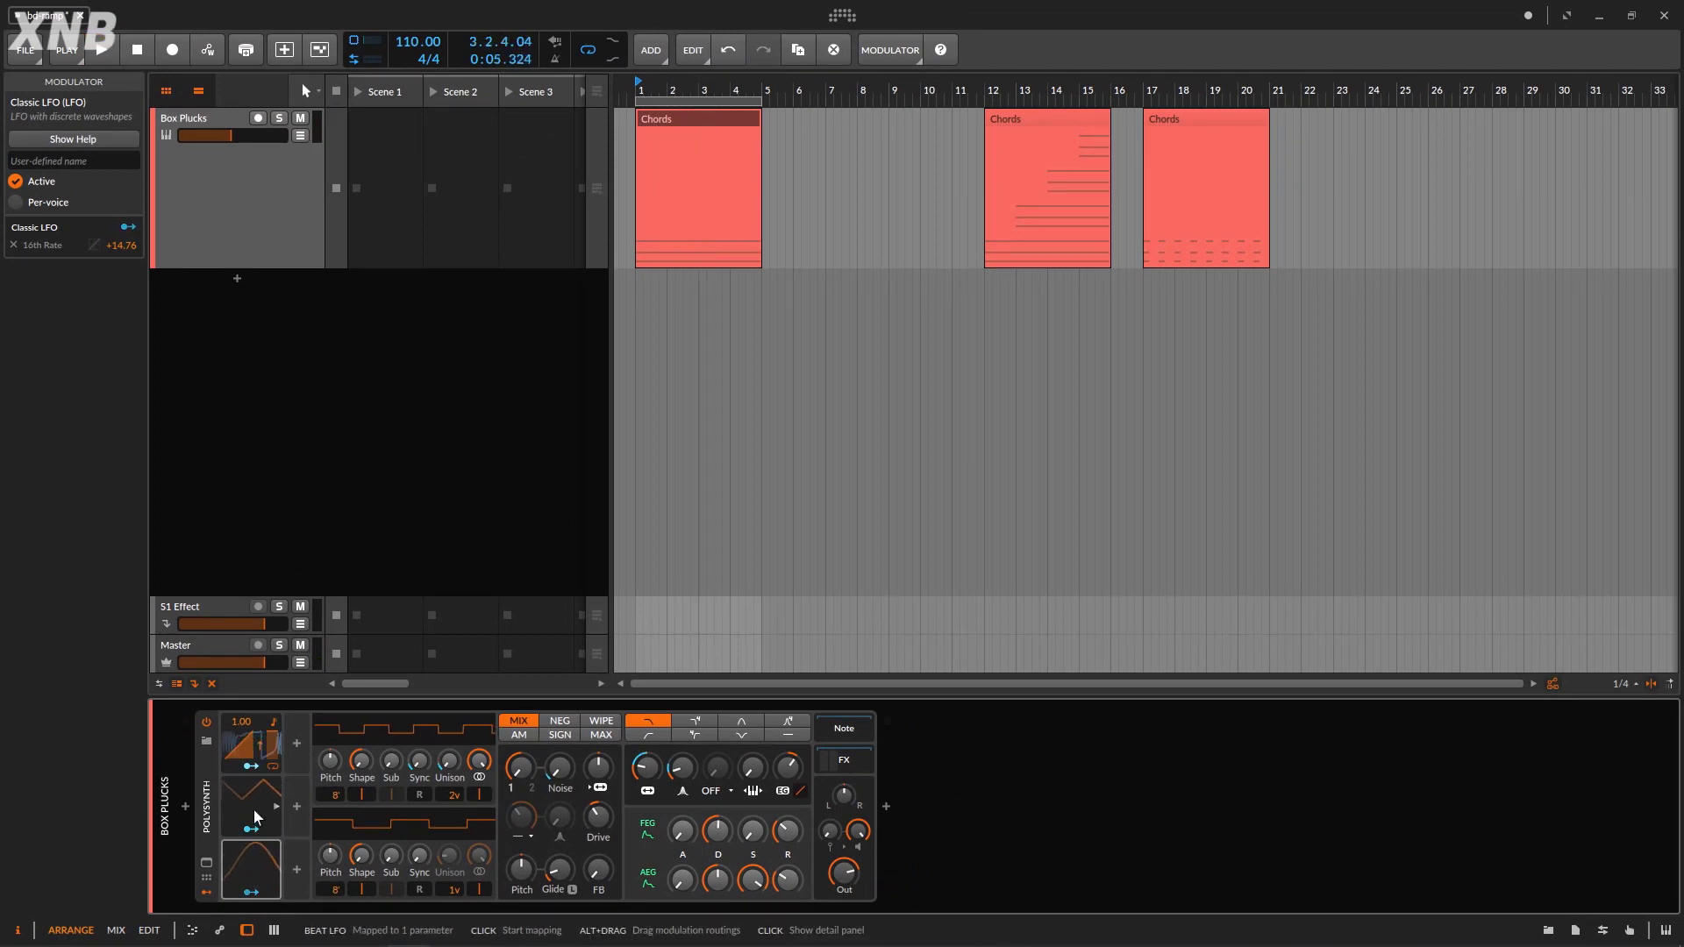
- Delete the Classic LFO, Beat LFO and Ramp from the Polysynth and insert a fresh Ramp modulator
key(Delete)
key(Delete)
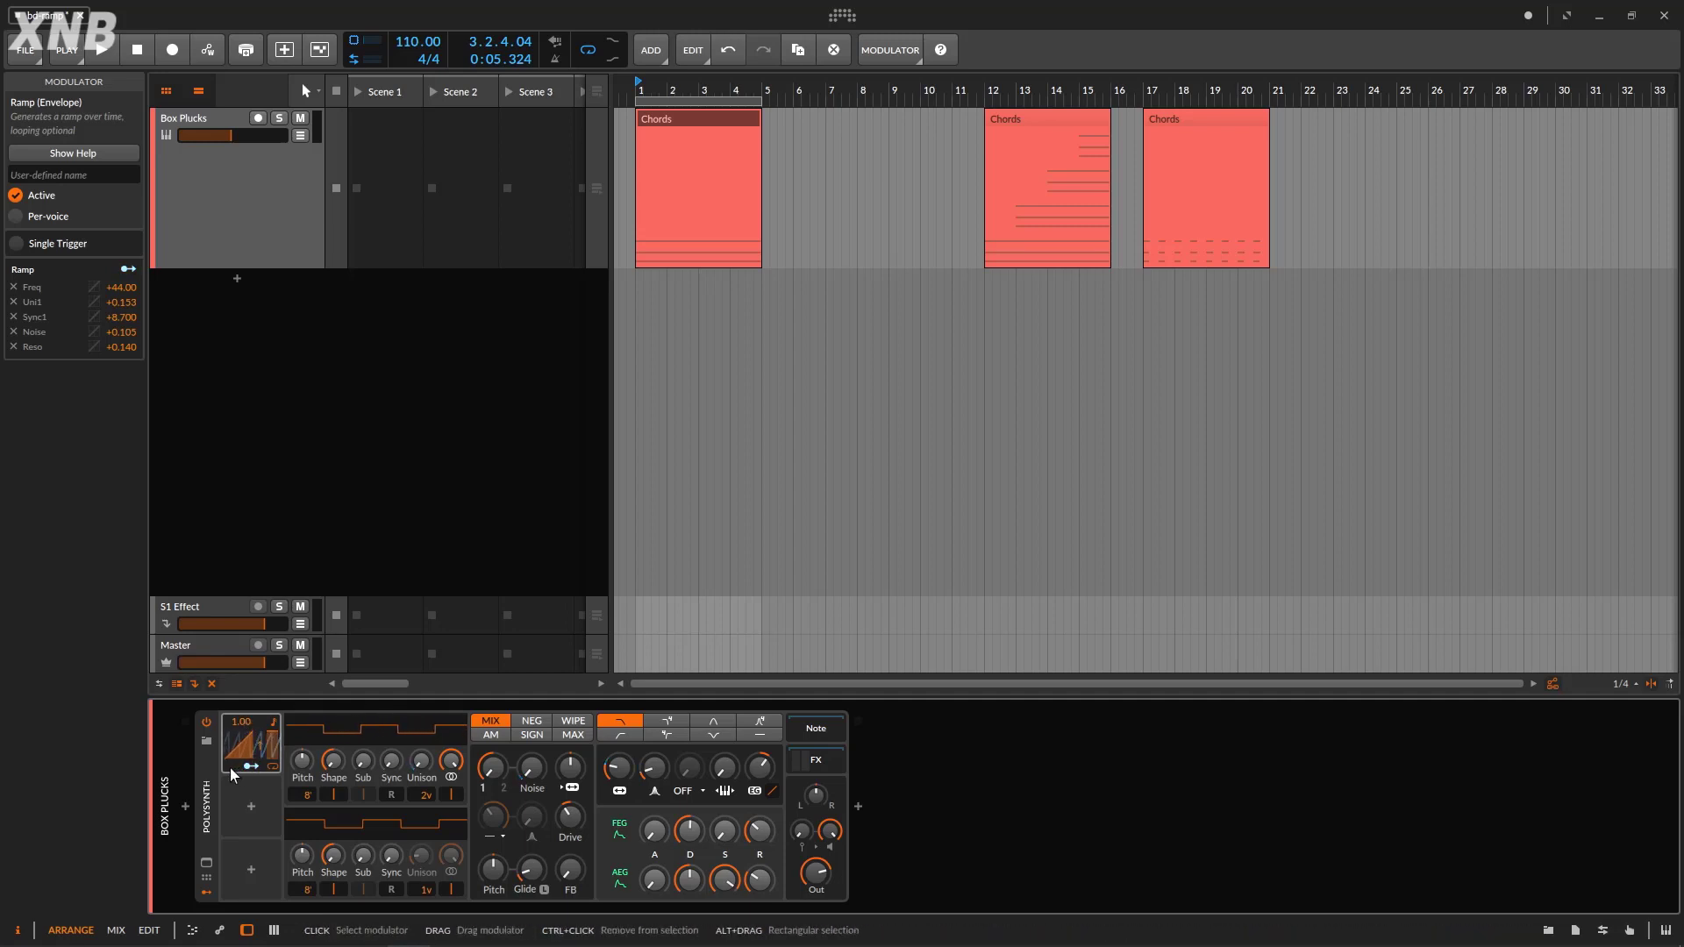
key(Delete)
click(233, 744)
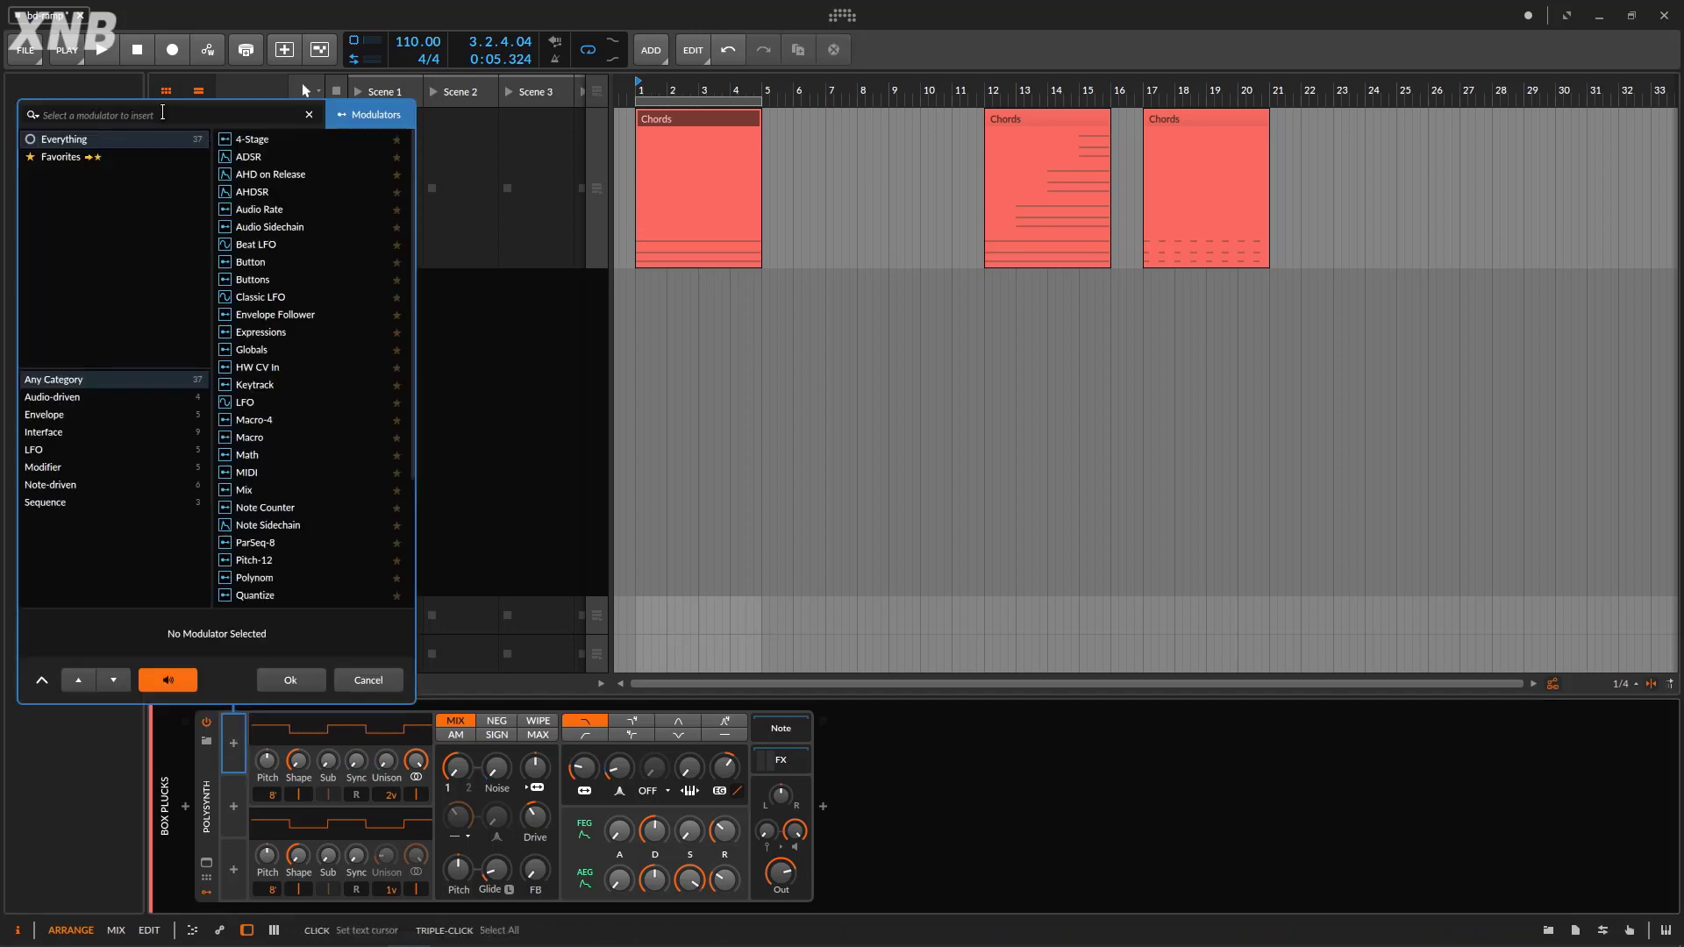
text(ramp)
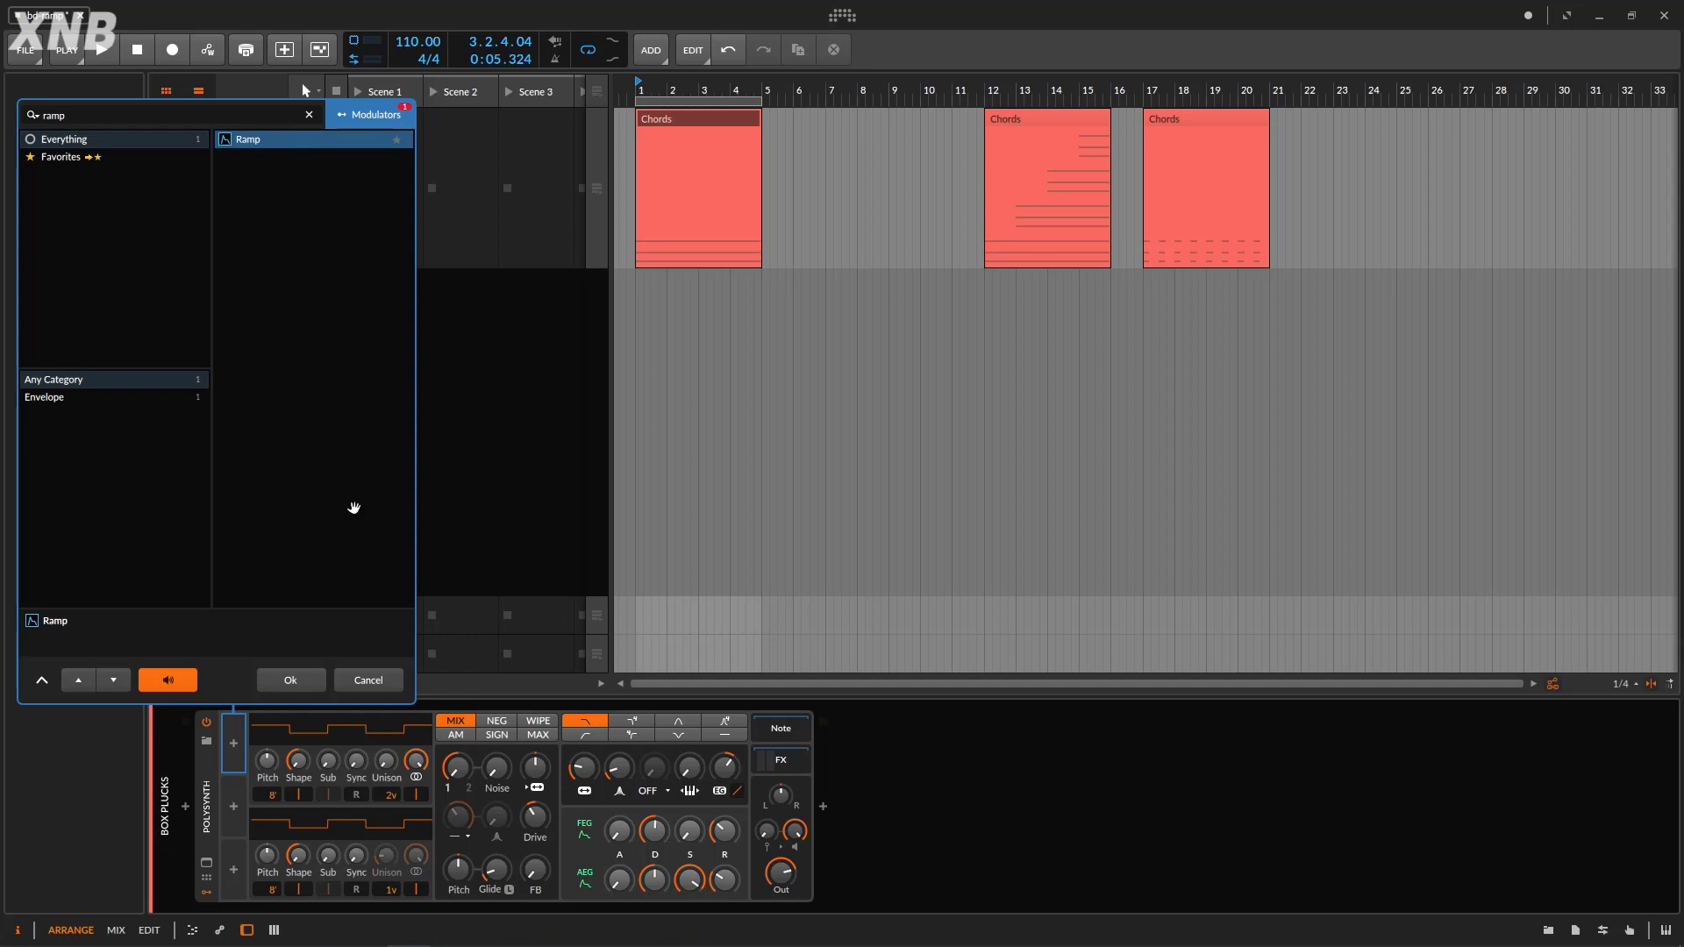
click(292, 685)
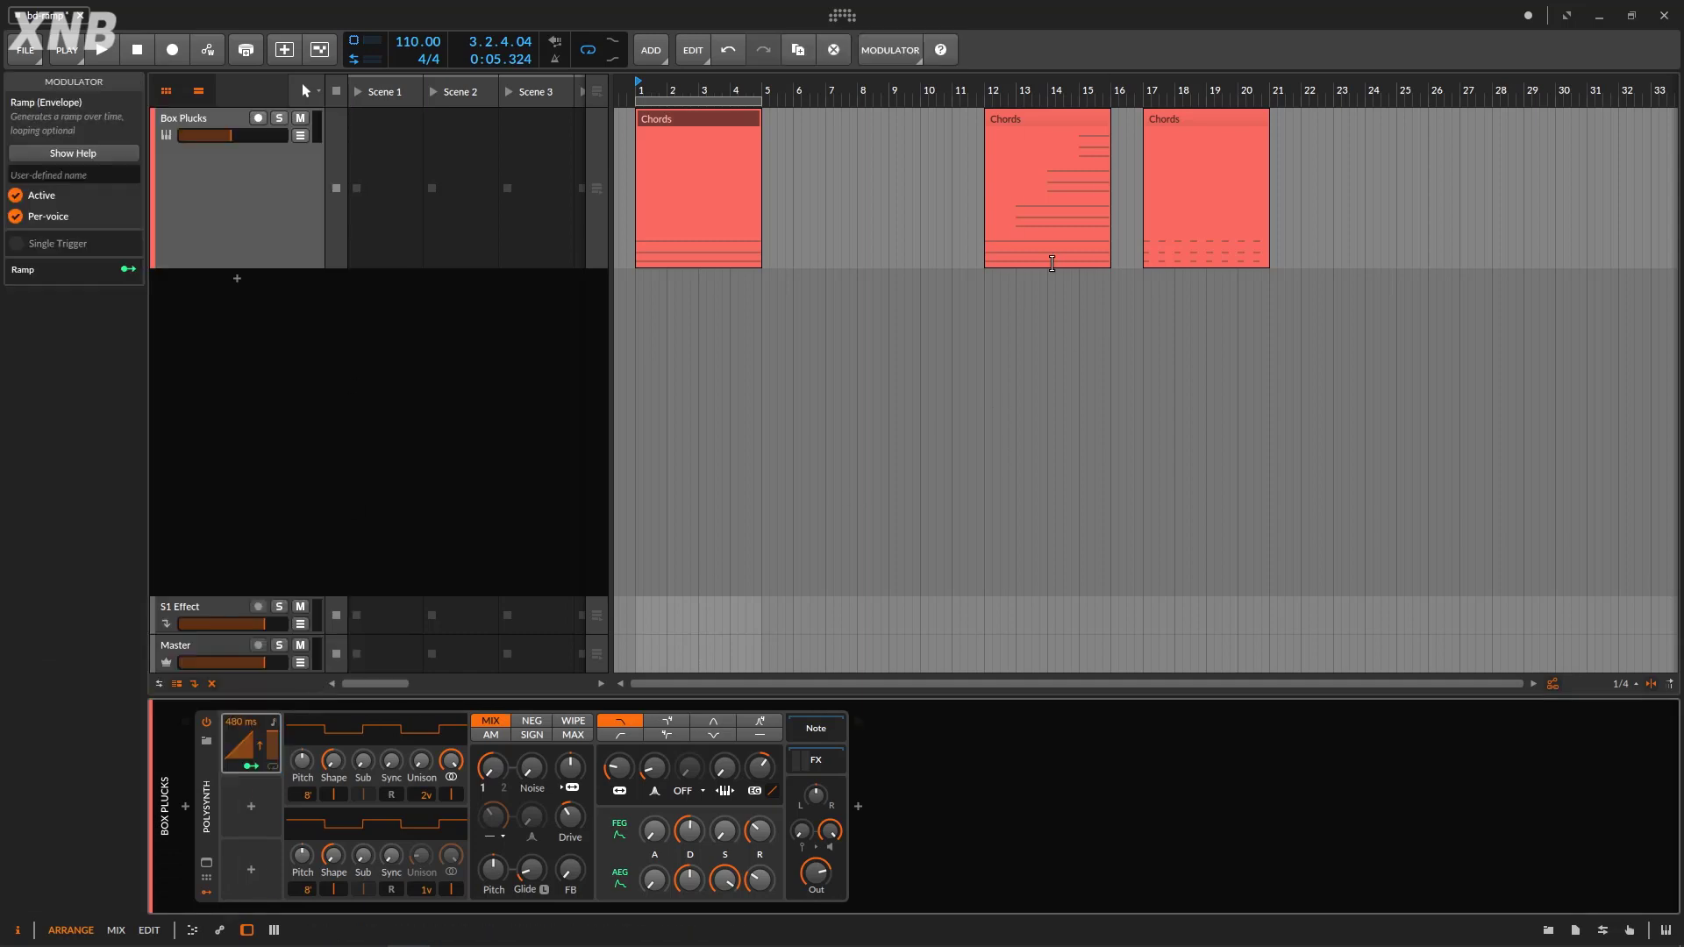
- Move the sustained Chords clip to bar 6 and the Chords clip with stacked entries from bar 12 to bar 1
drag(734, 114, 875, 135)
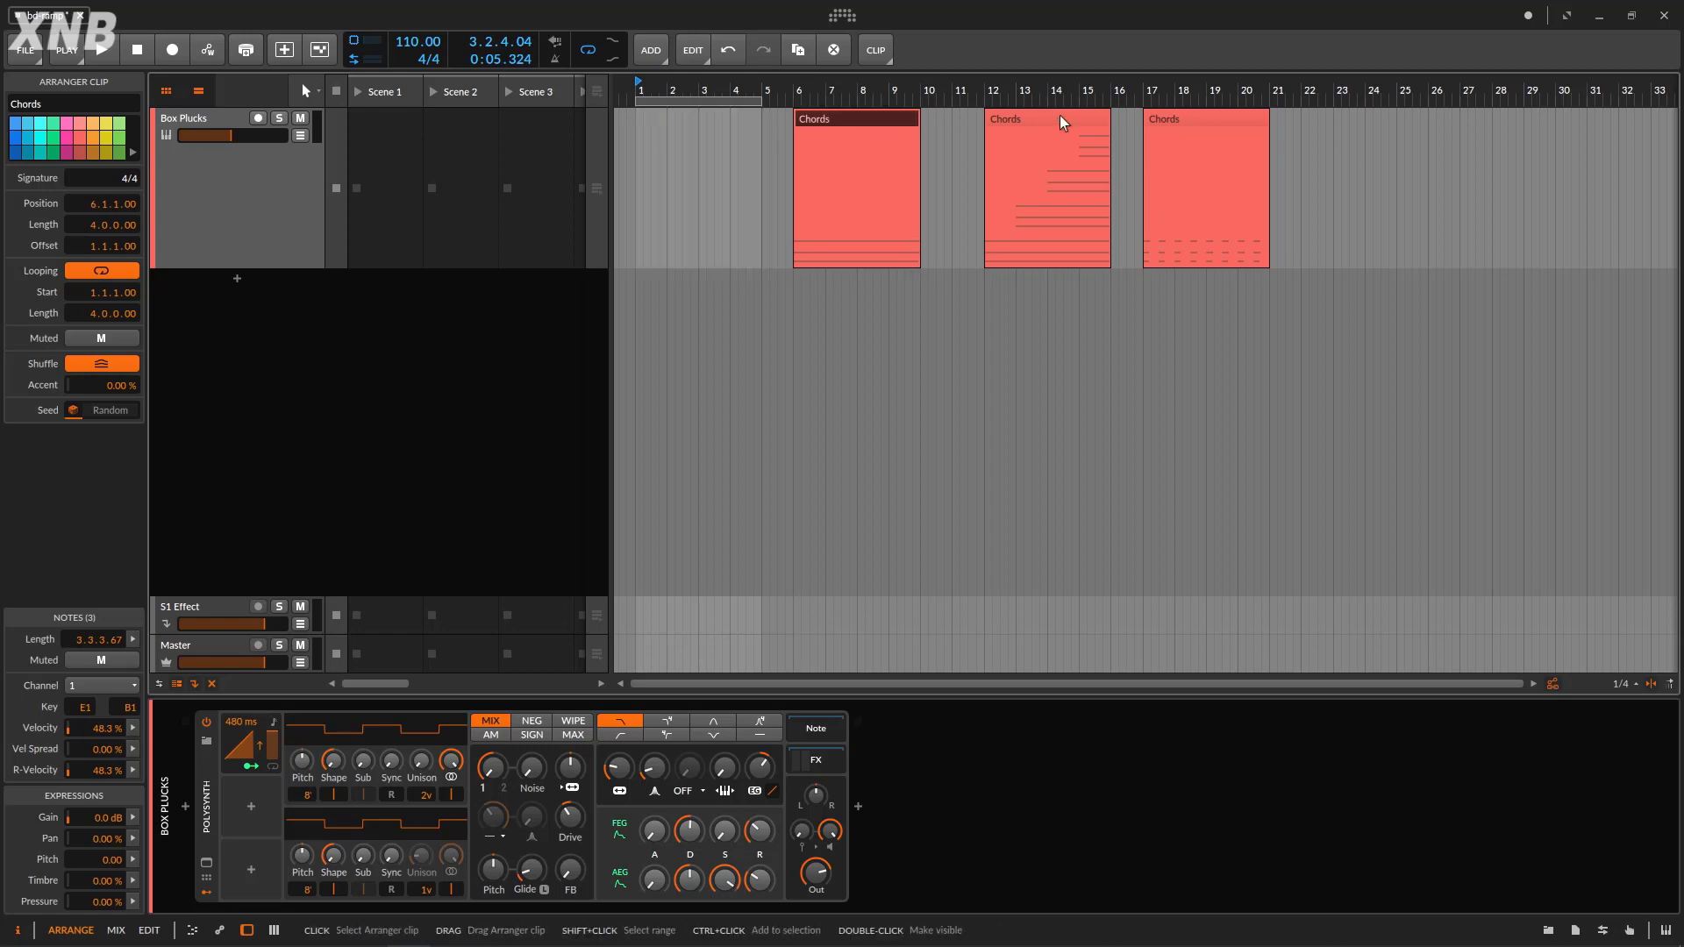
drag(1060, 114, 691, 130)
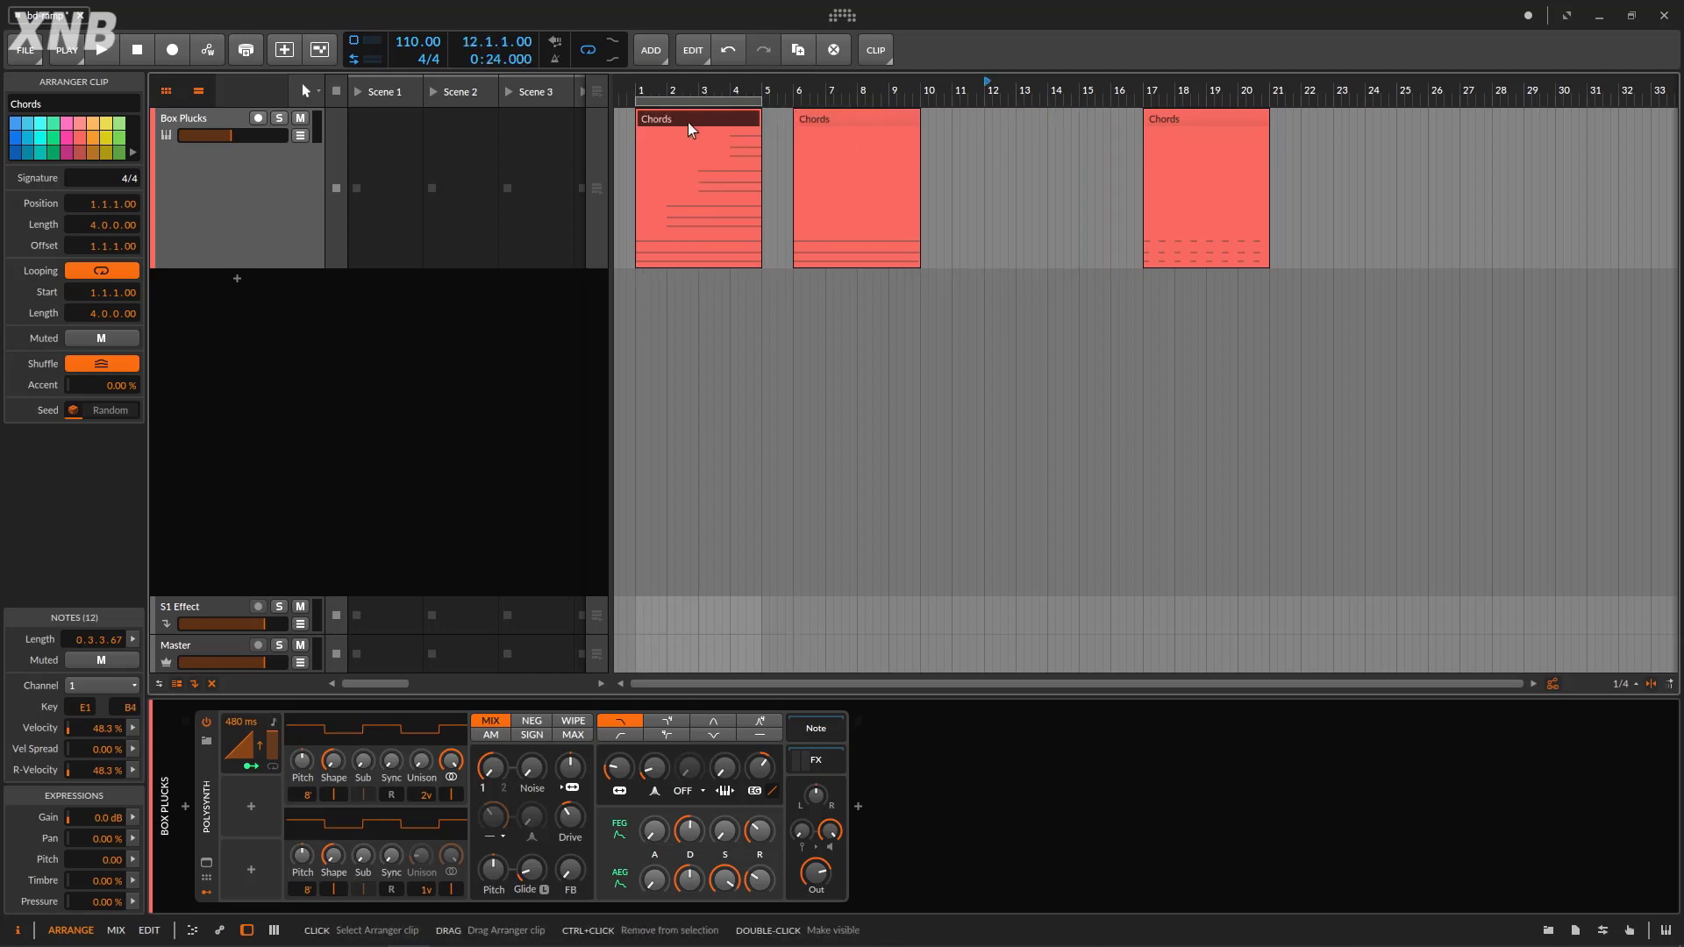
click(270, 233)
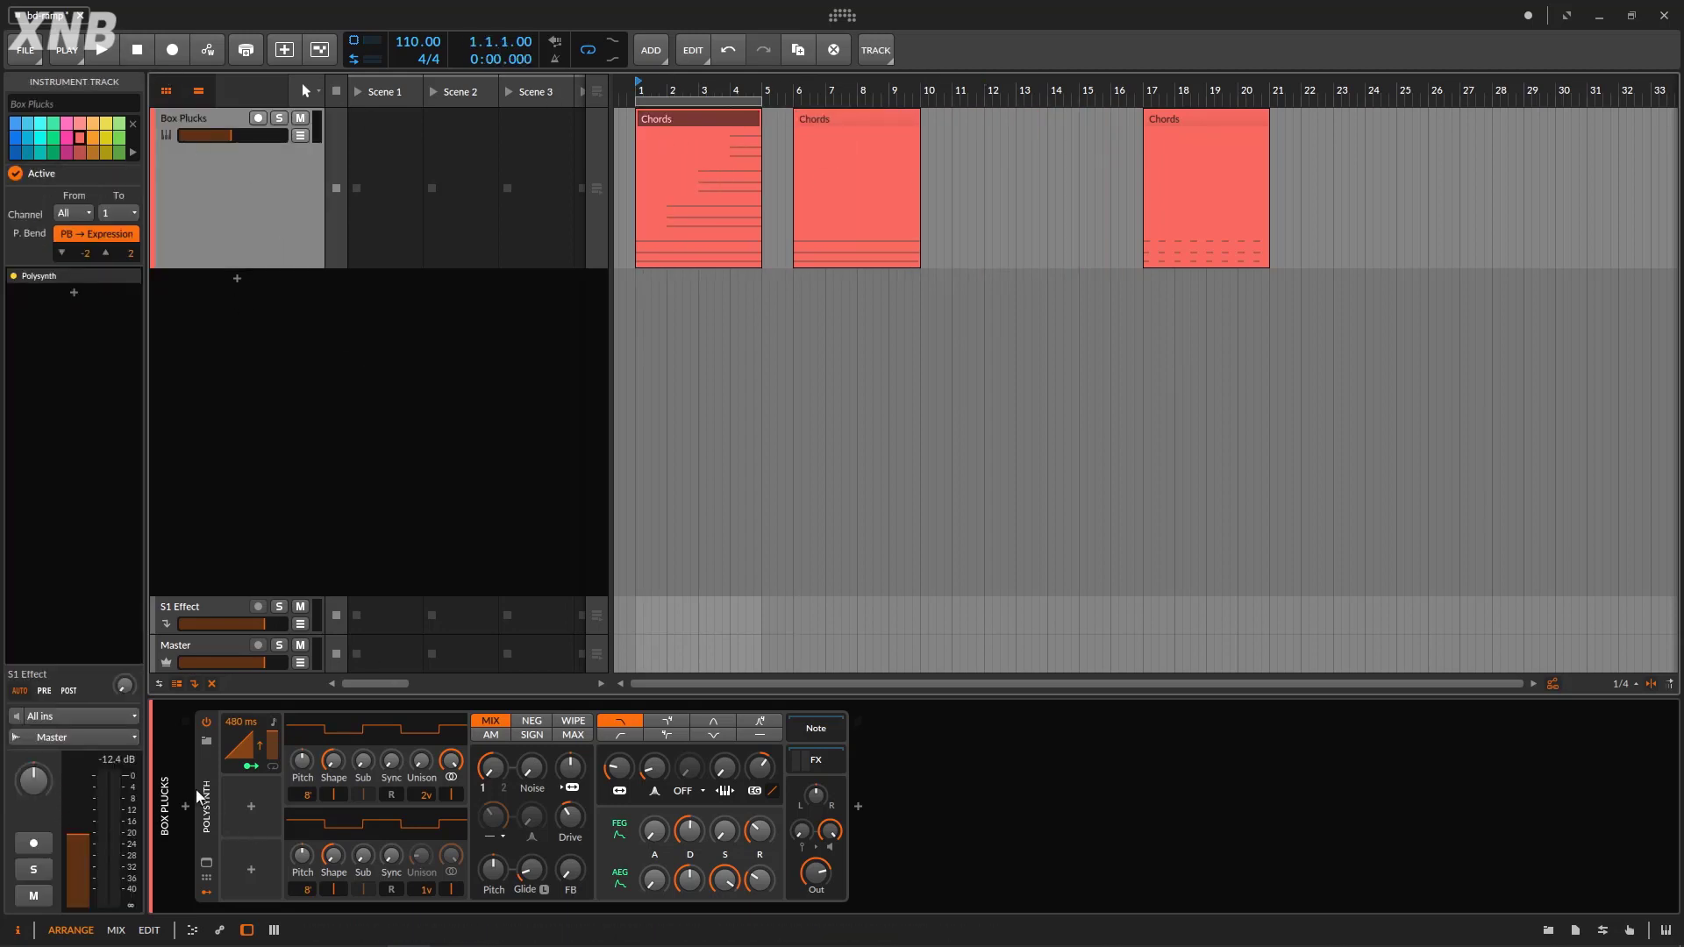
- Turn off the new Ramp's Per-voice option and play the stacked Chords clip to watch how the Ramp triggers
click(232, 763)
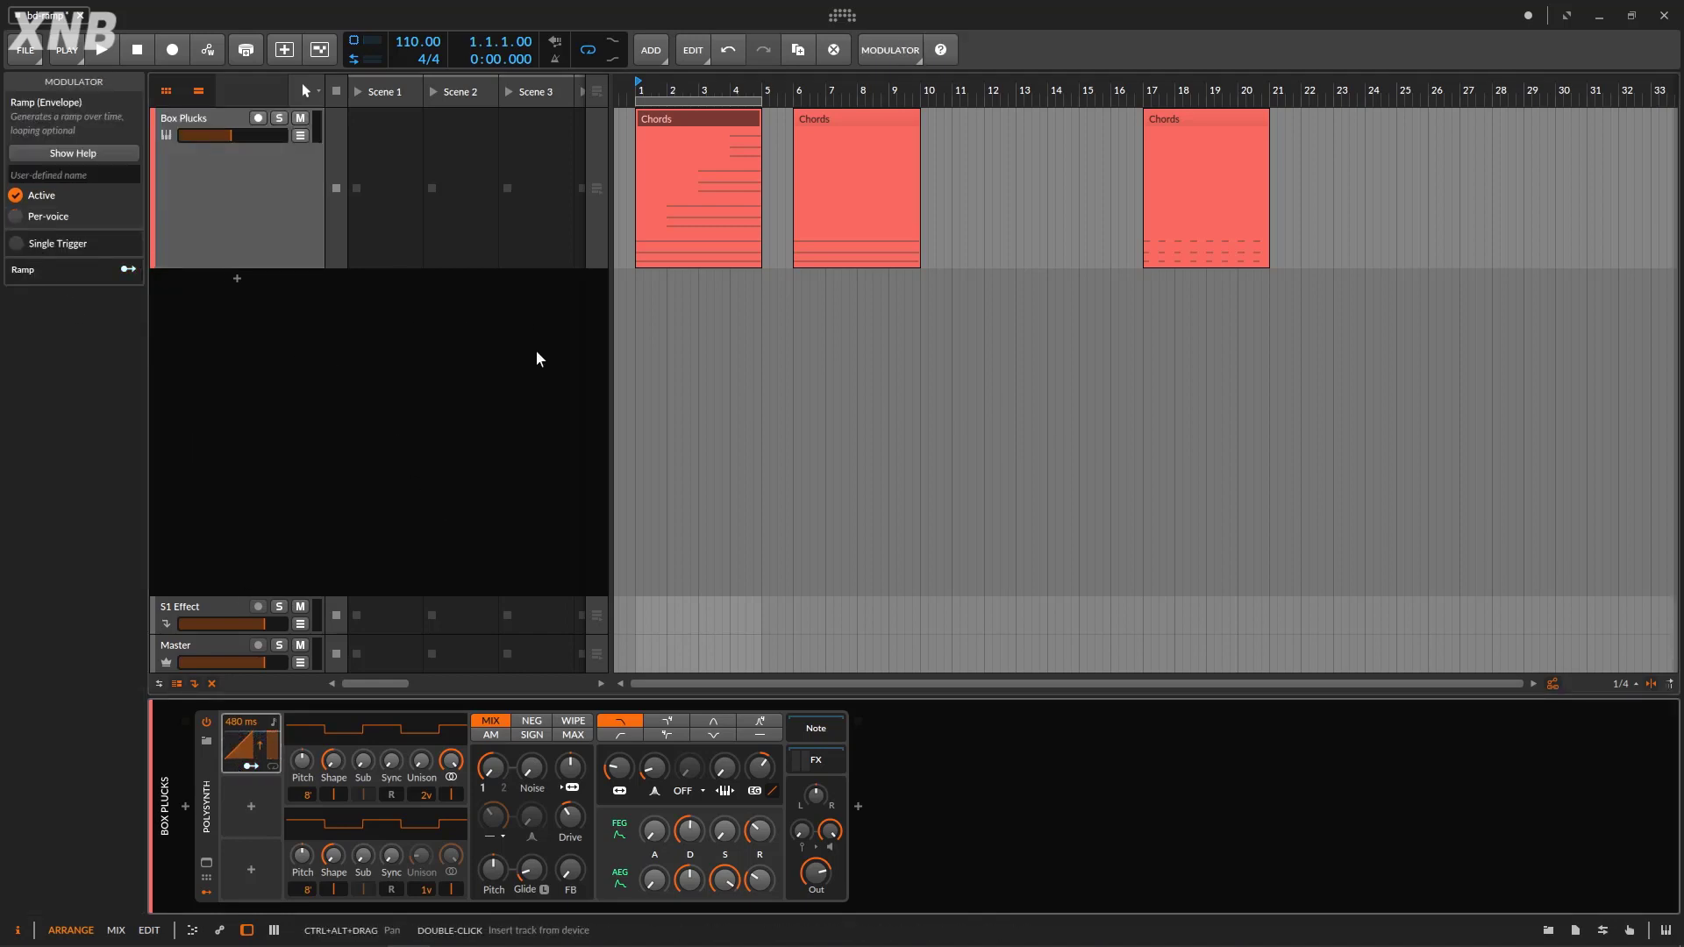
click(107, 56)
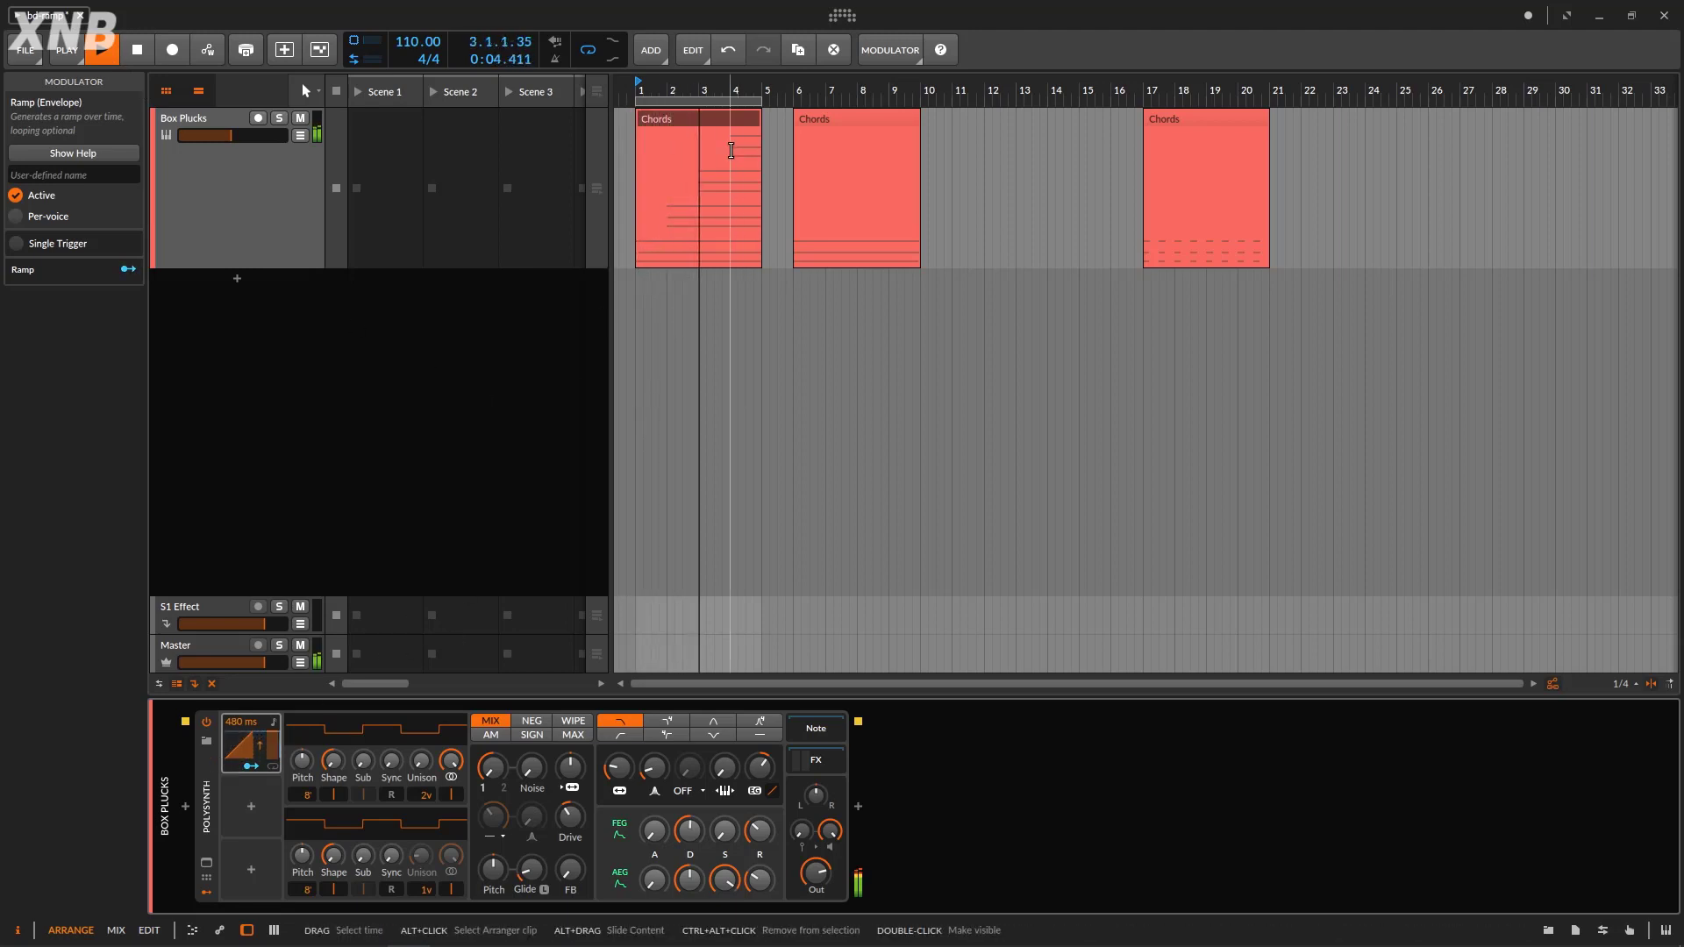
drag(731, 85, 733, 175)
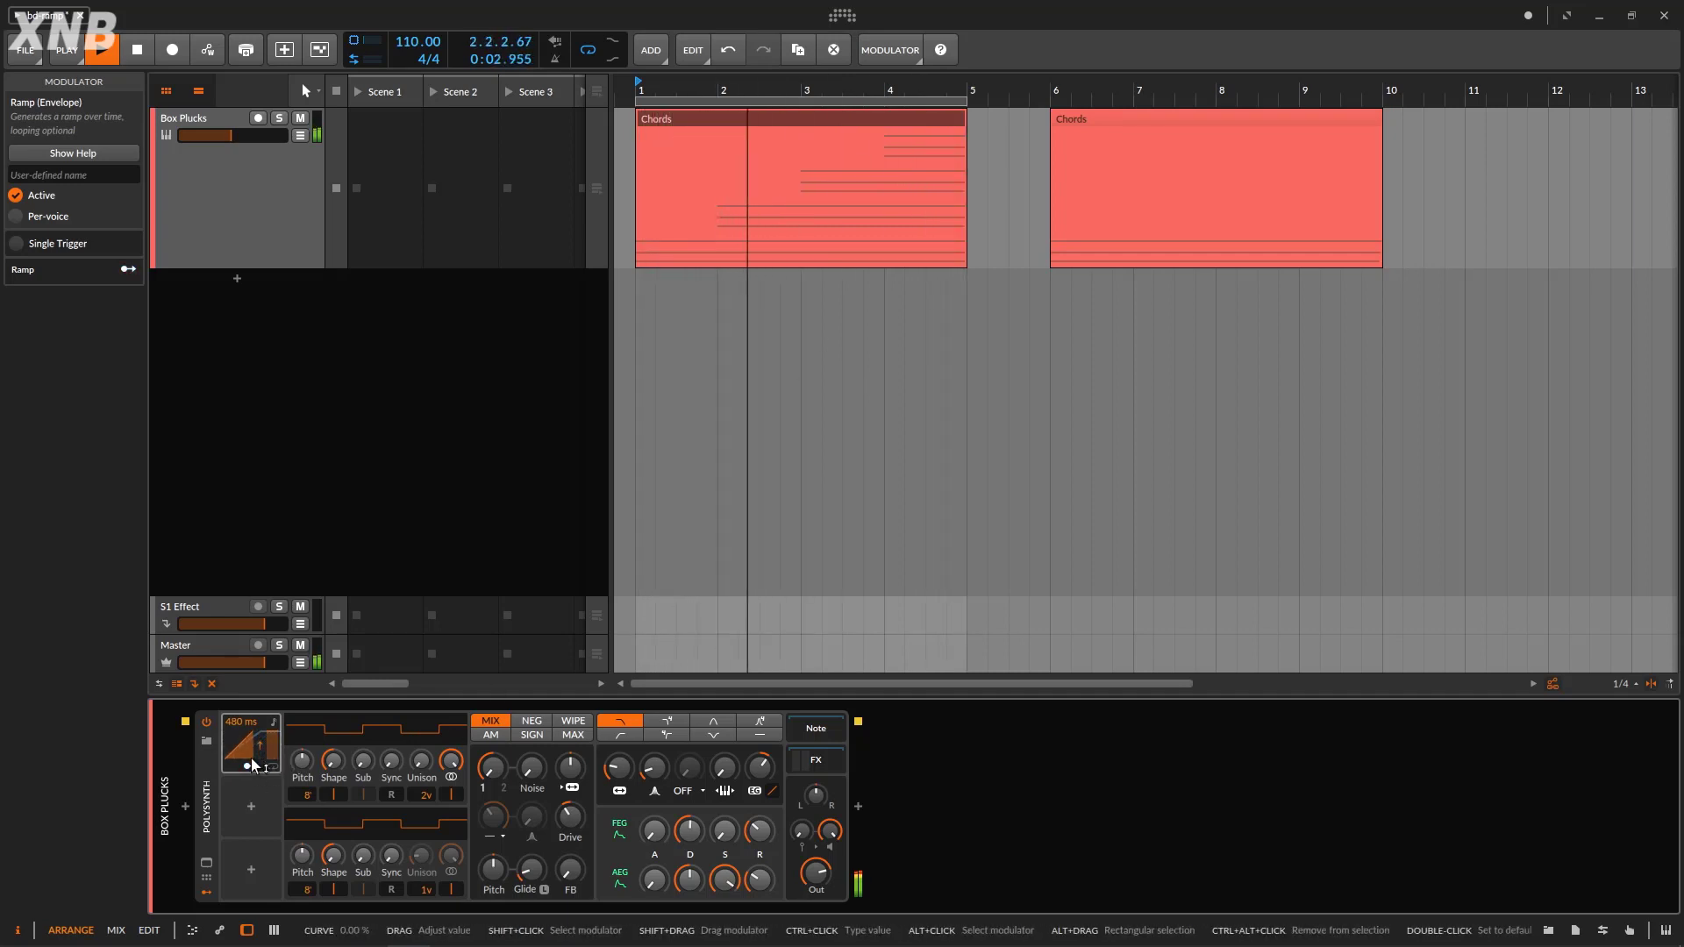
- Stop playback, turn the Ramp's Per-voice option back on and play the stacked Chords clip again
click(139, 56)
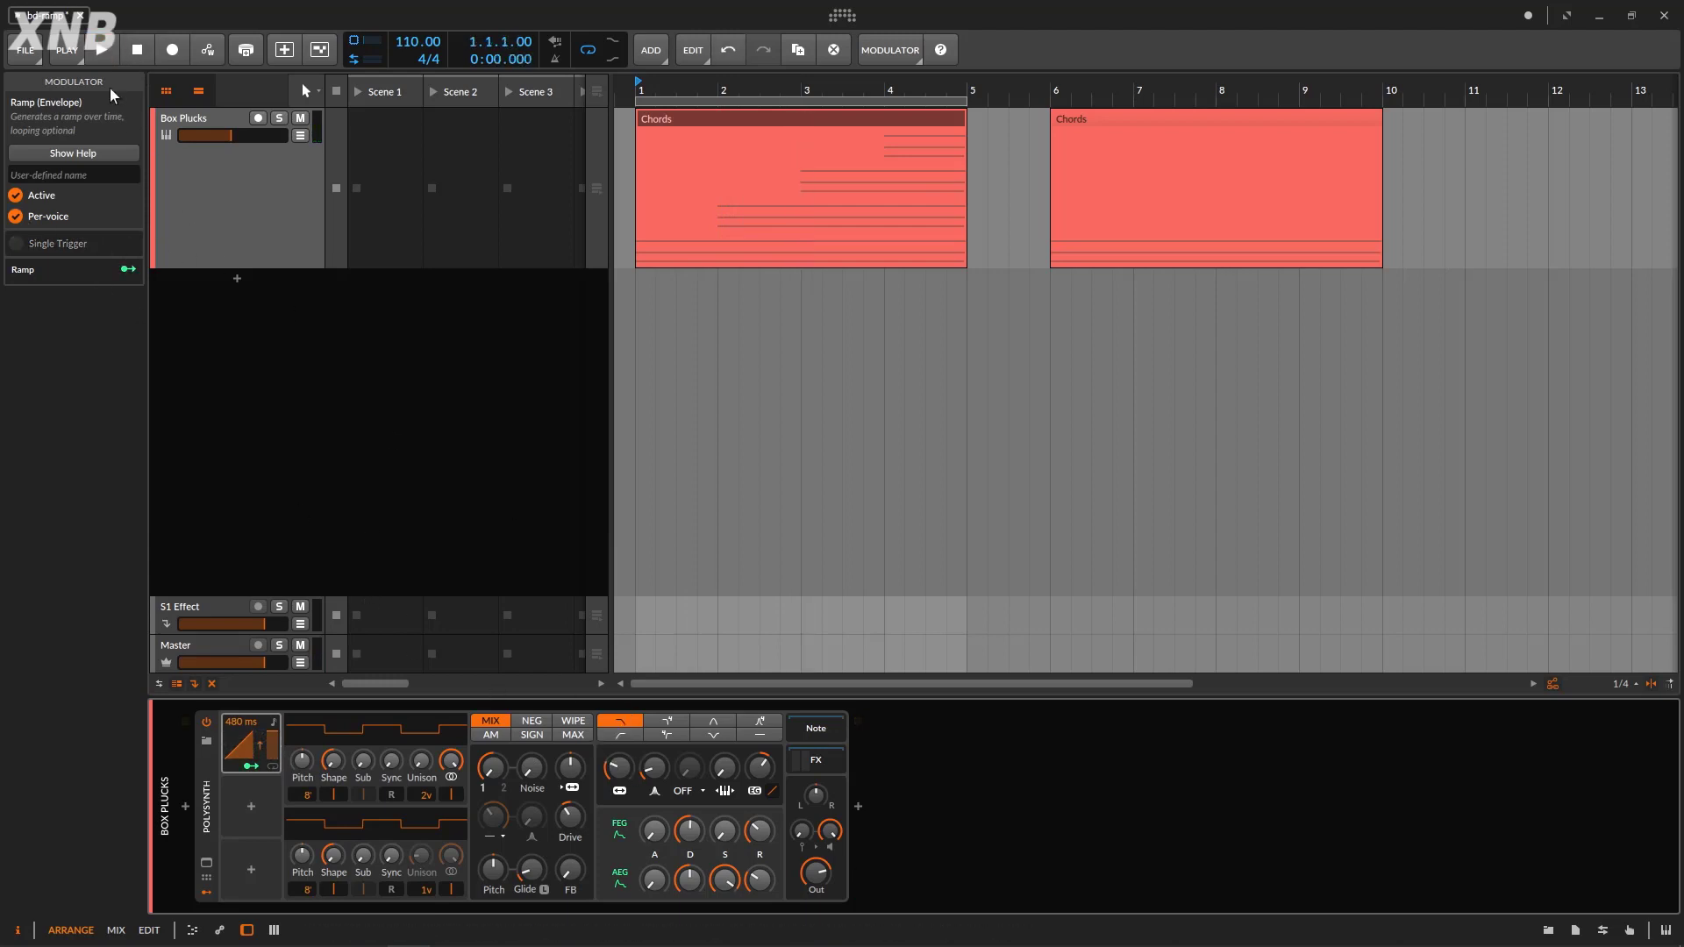
click(103, 50)
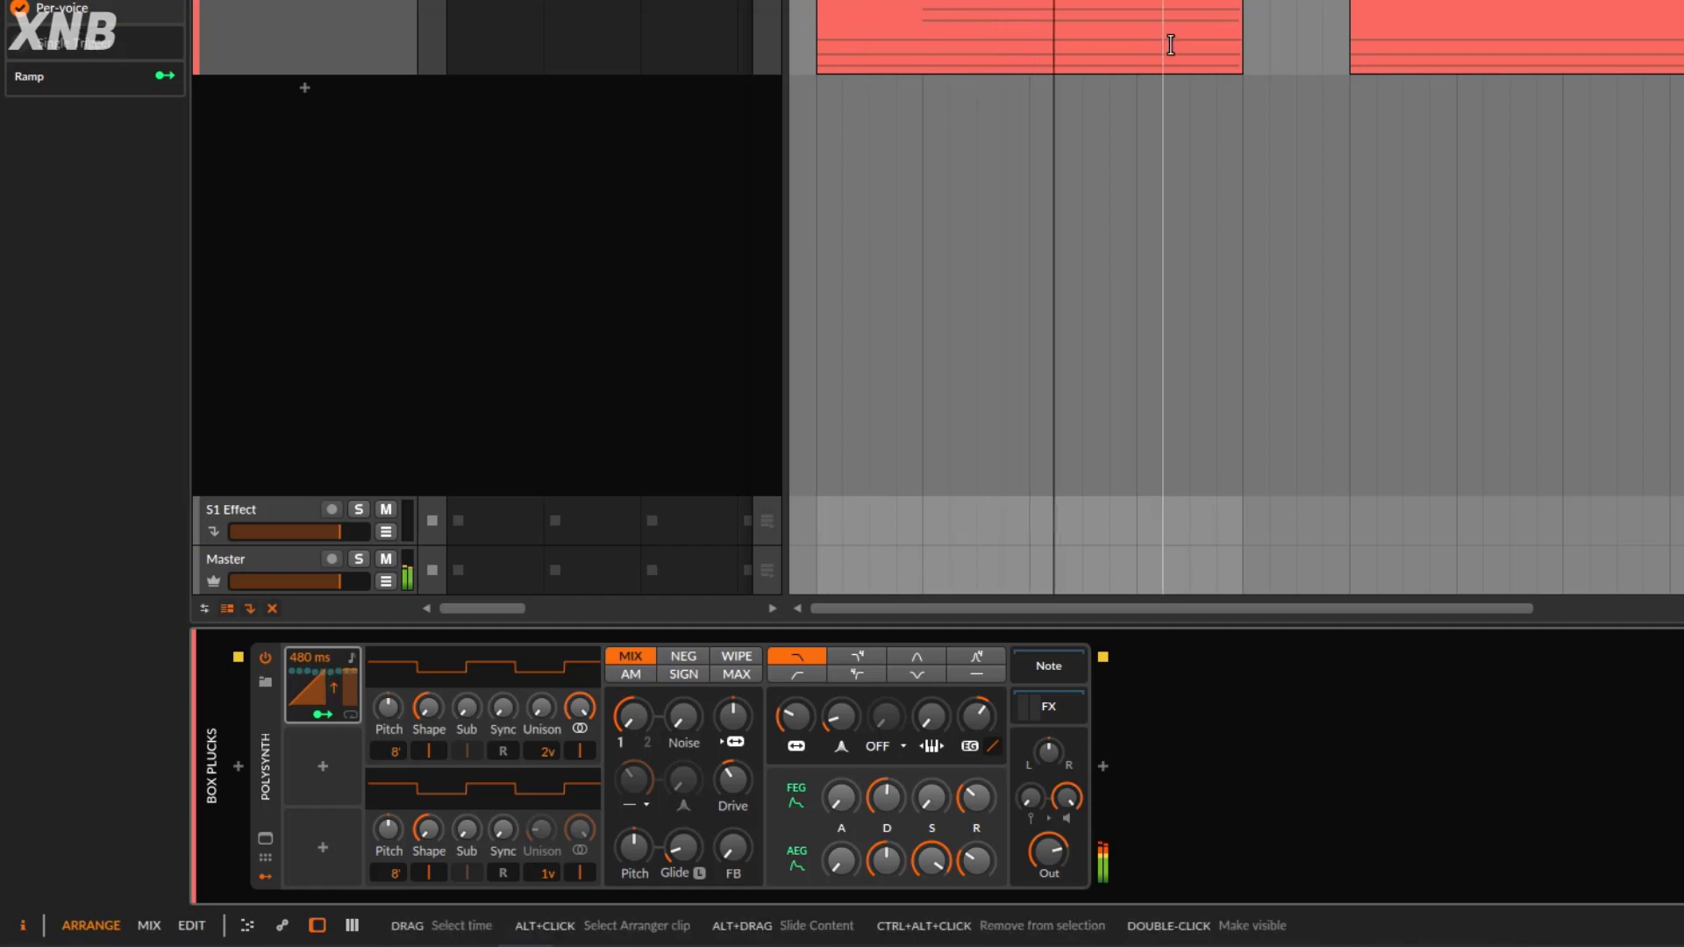
- Map the Ramp to the Polysynth's filter frequency with an amount of +41.00 and adjust the base filter frequency
mouse_move(790, 719)
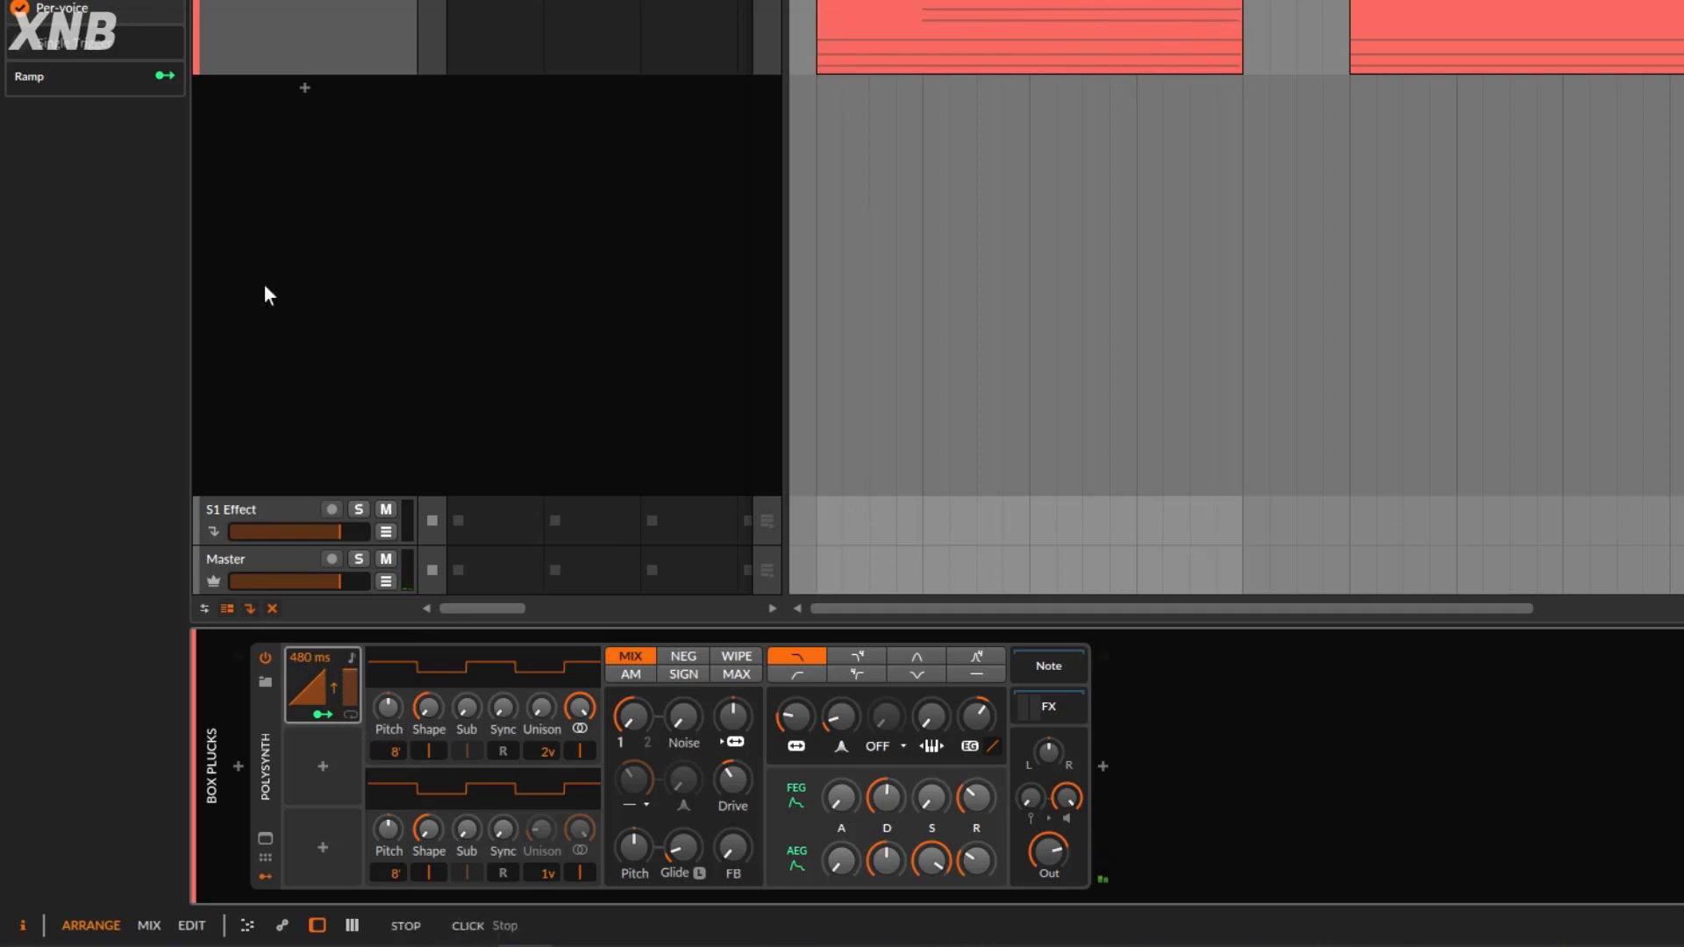
click(319, 715)
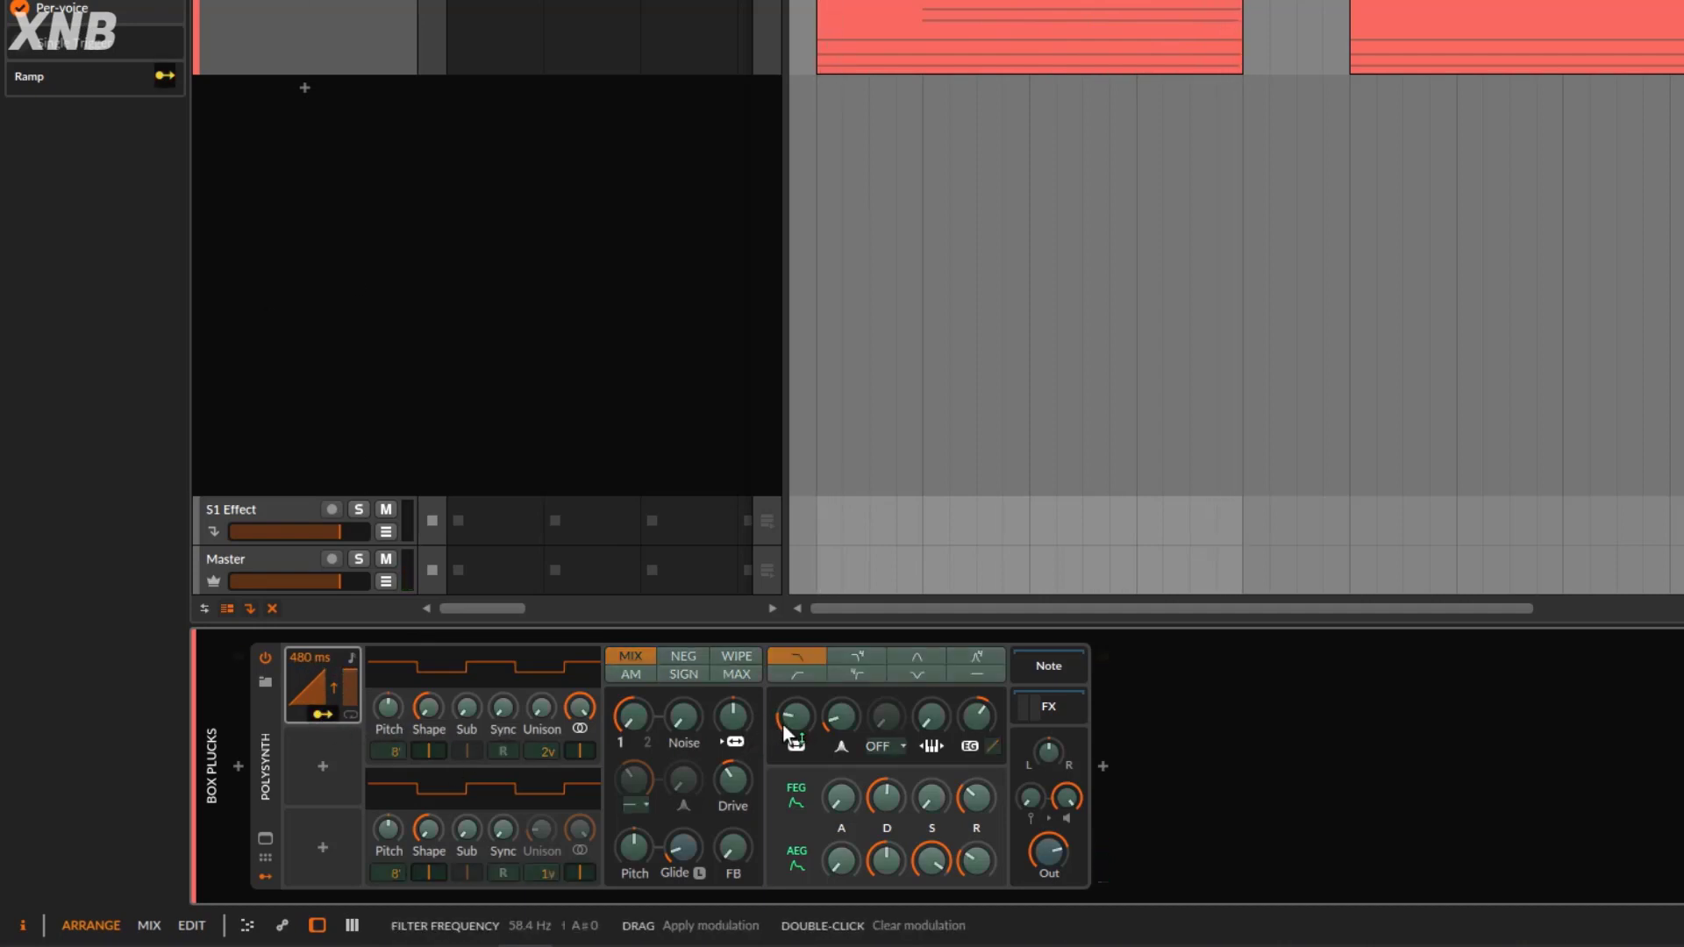
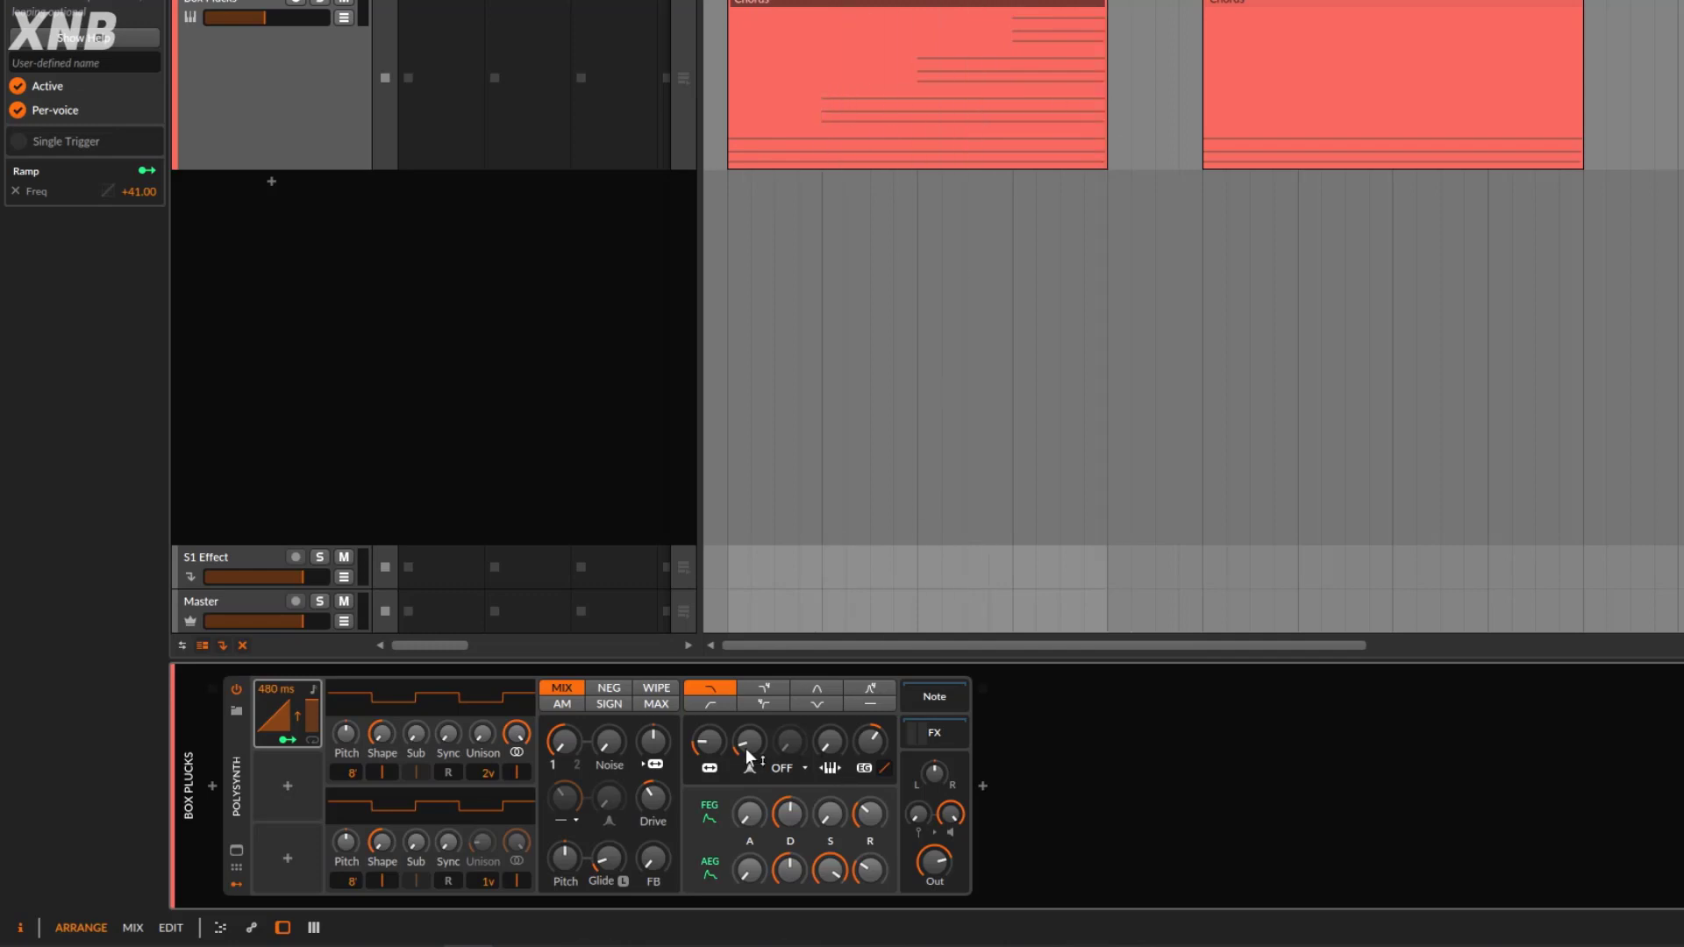
mouse_move(709, 741)
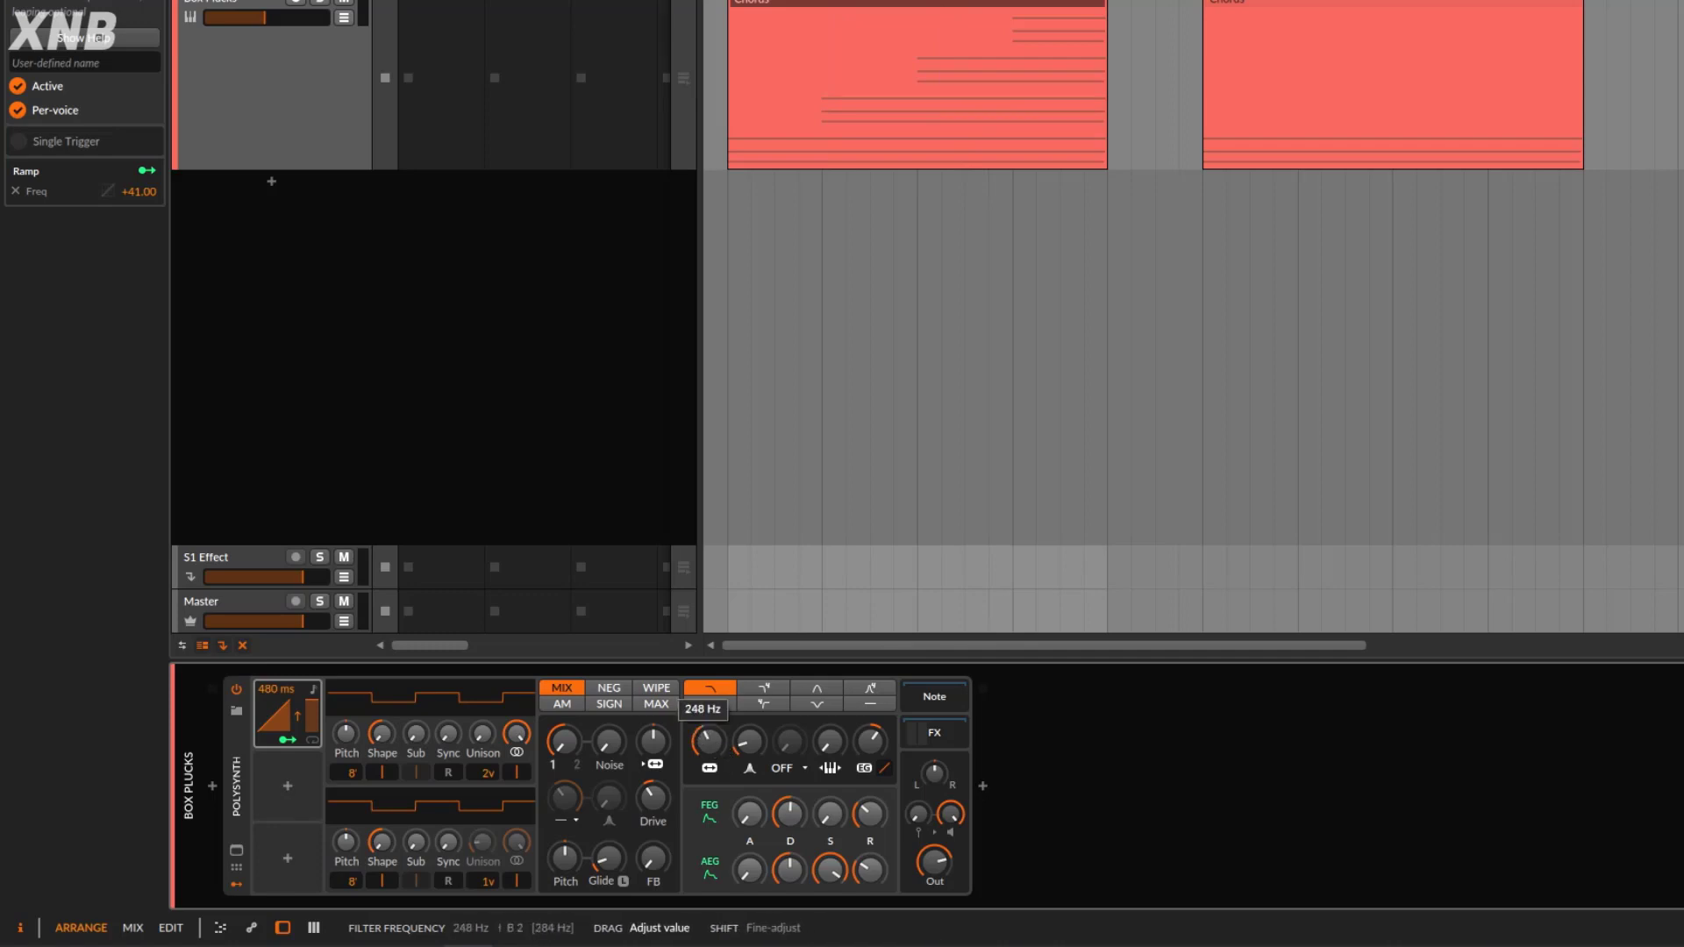
drag(708, 741, 709, 744)
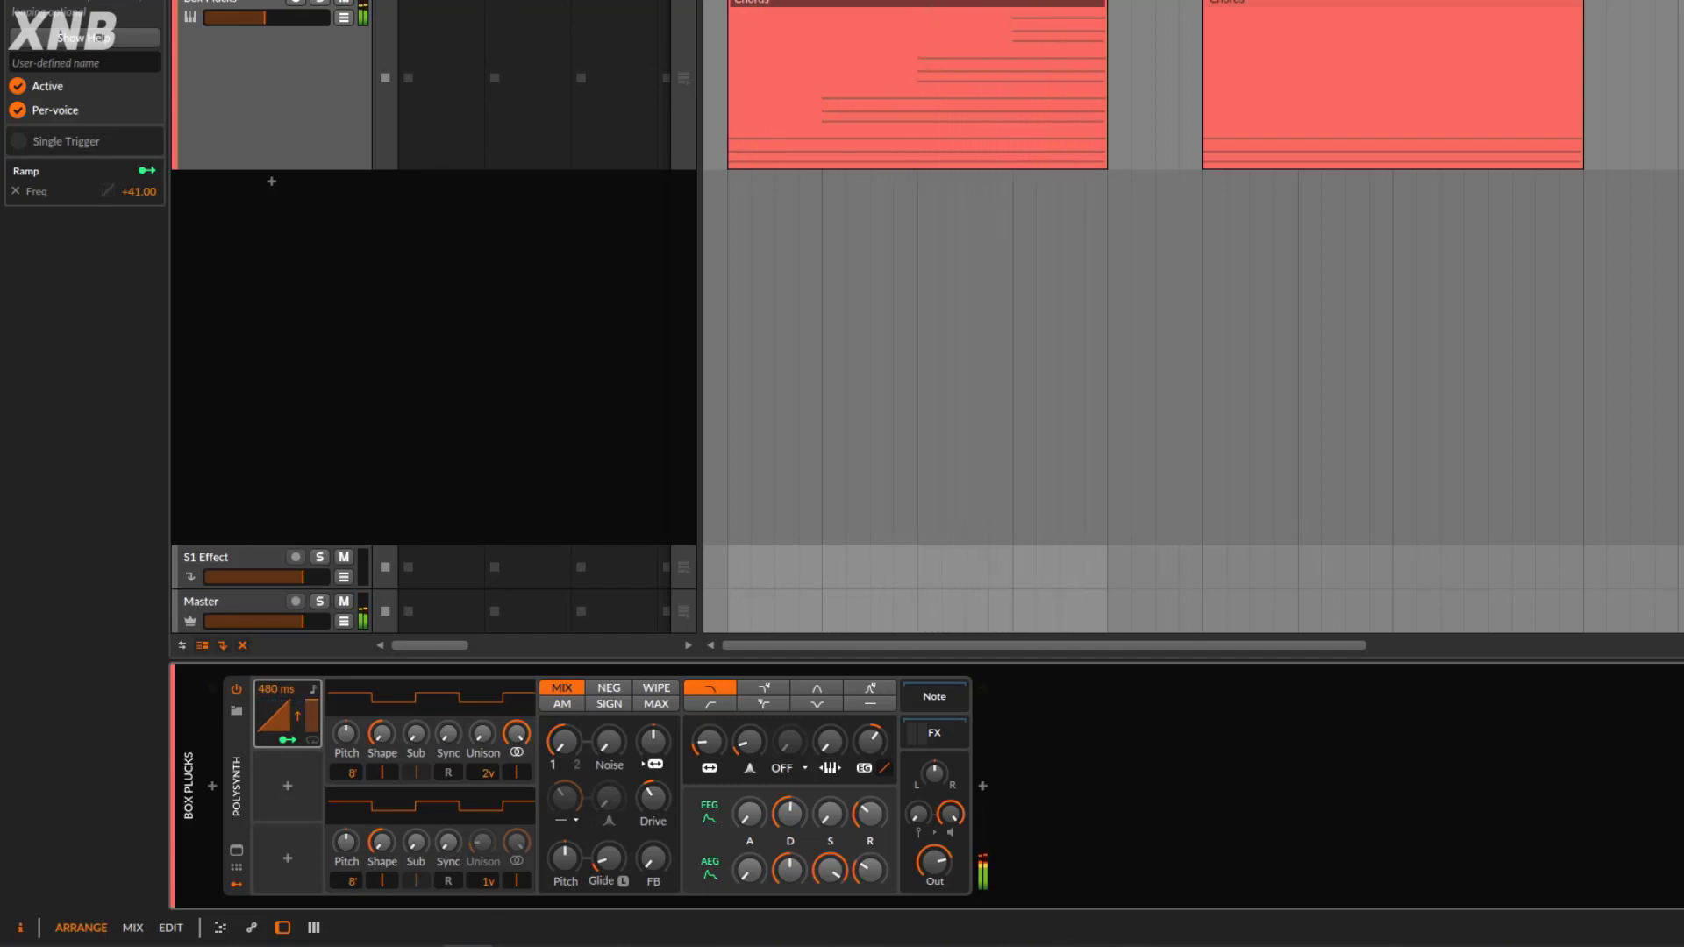
- Compare the Ramp's filter modulation on the stacked Chords clip with Per-voice turned off and with it turned back on
click(19, 110)
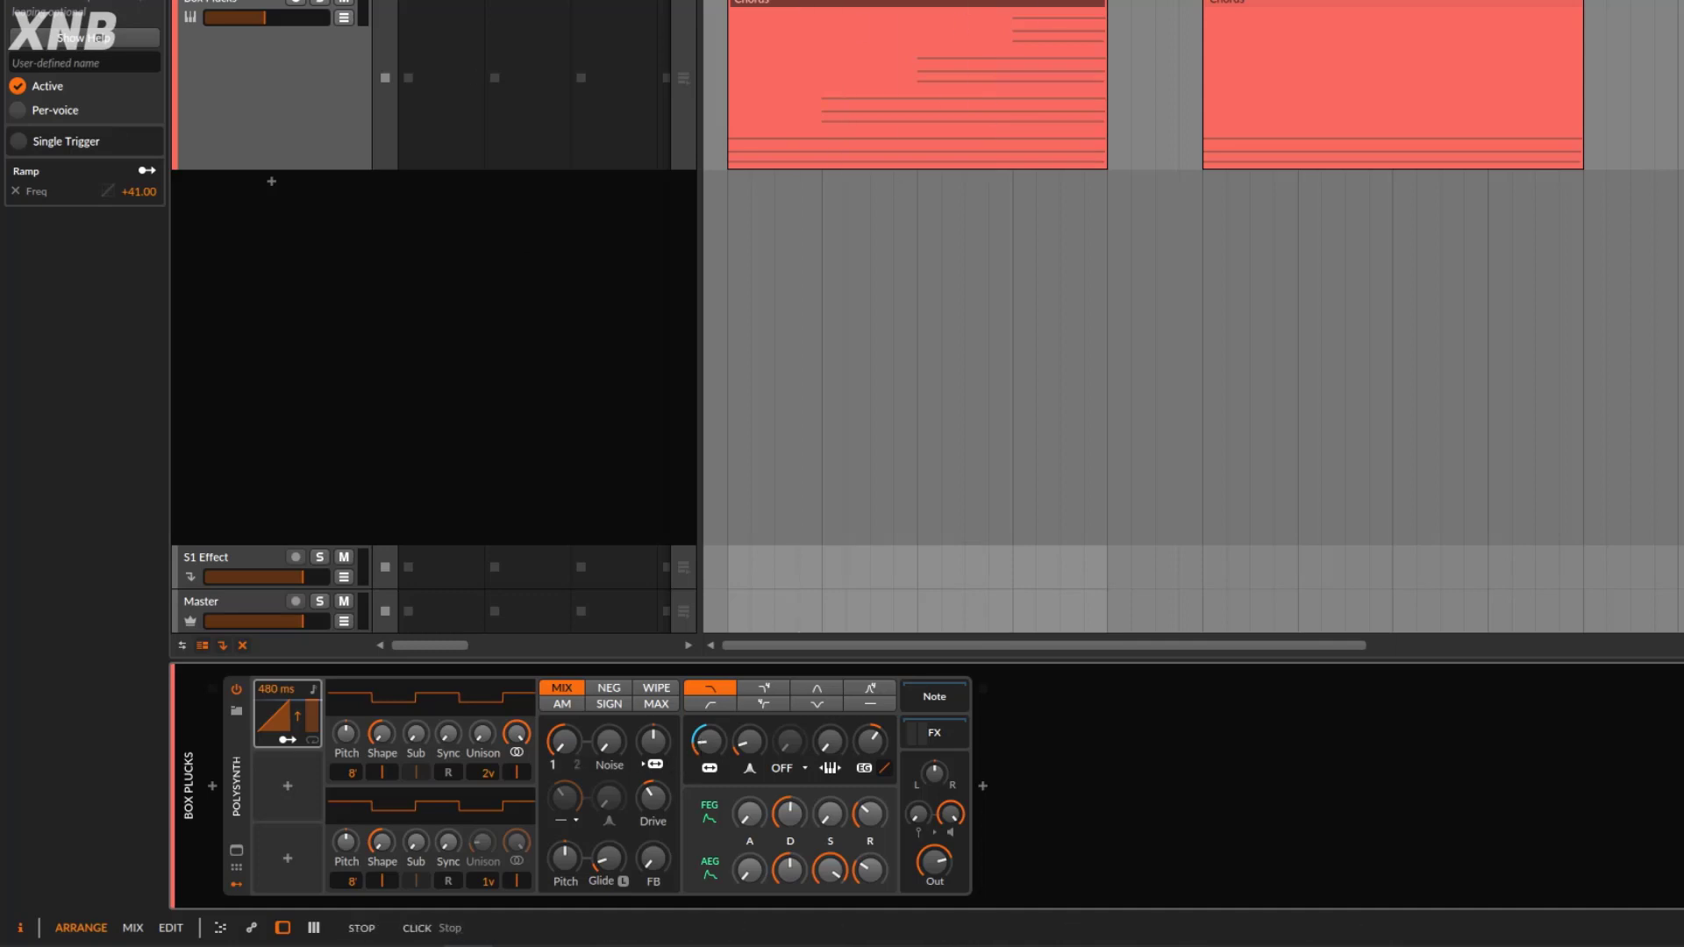
key(space)
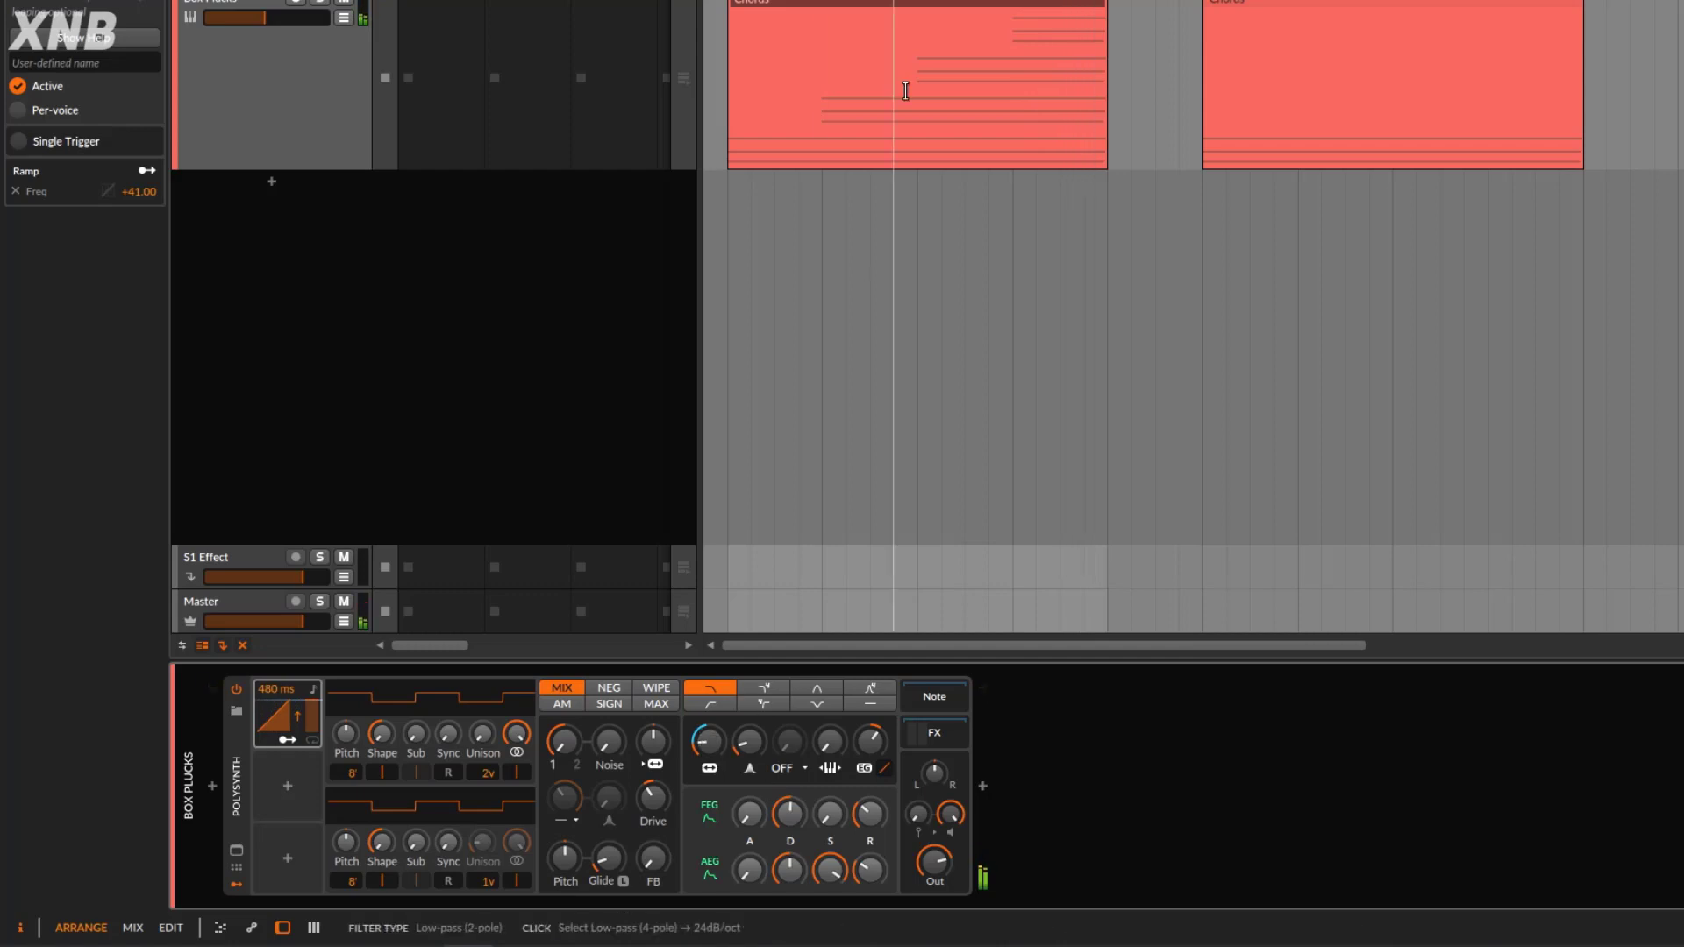
click(41, 106)
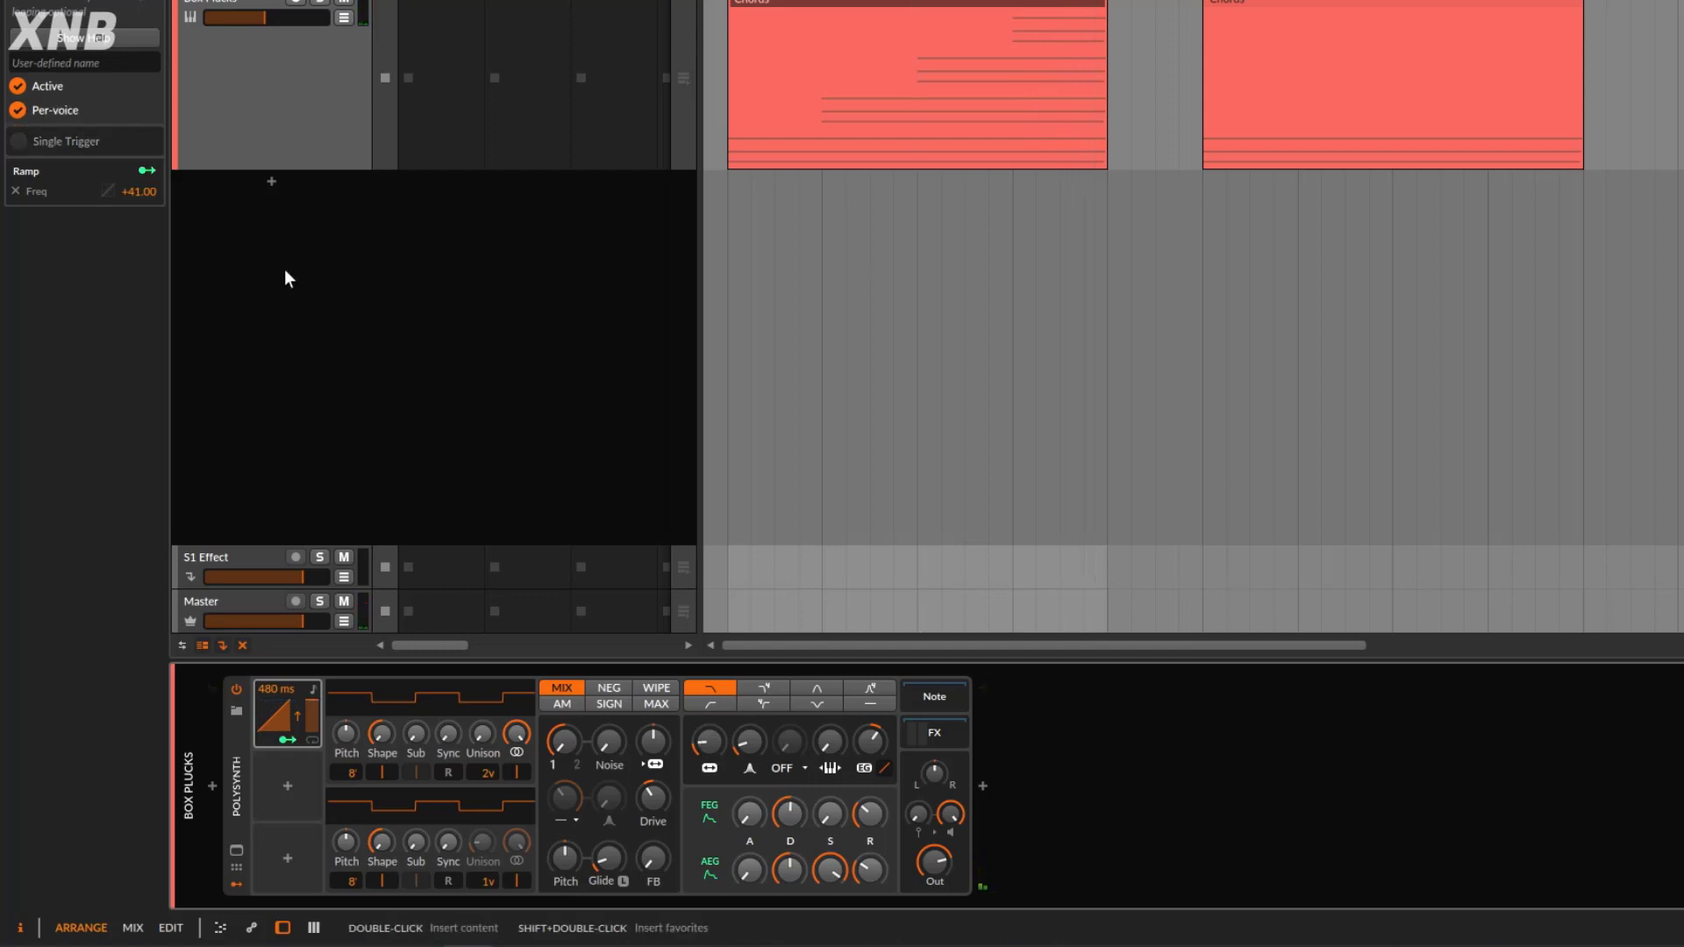
key(space)
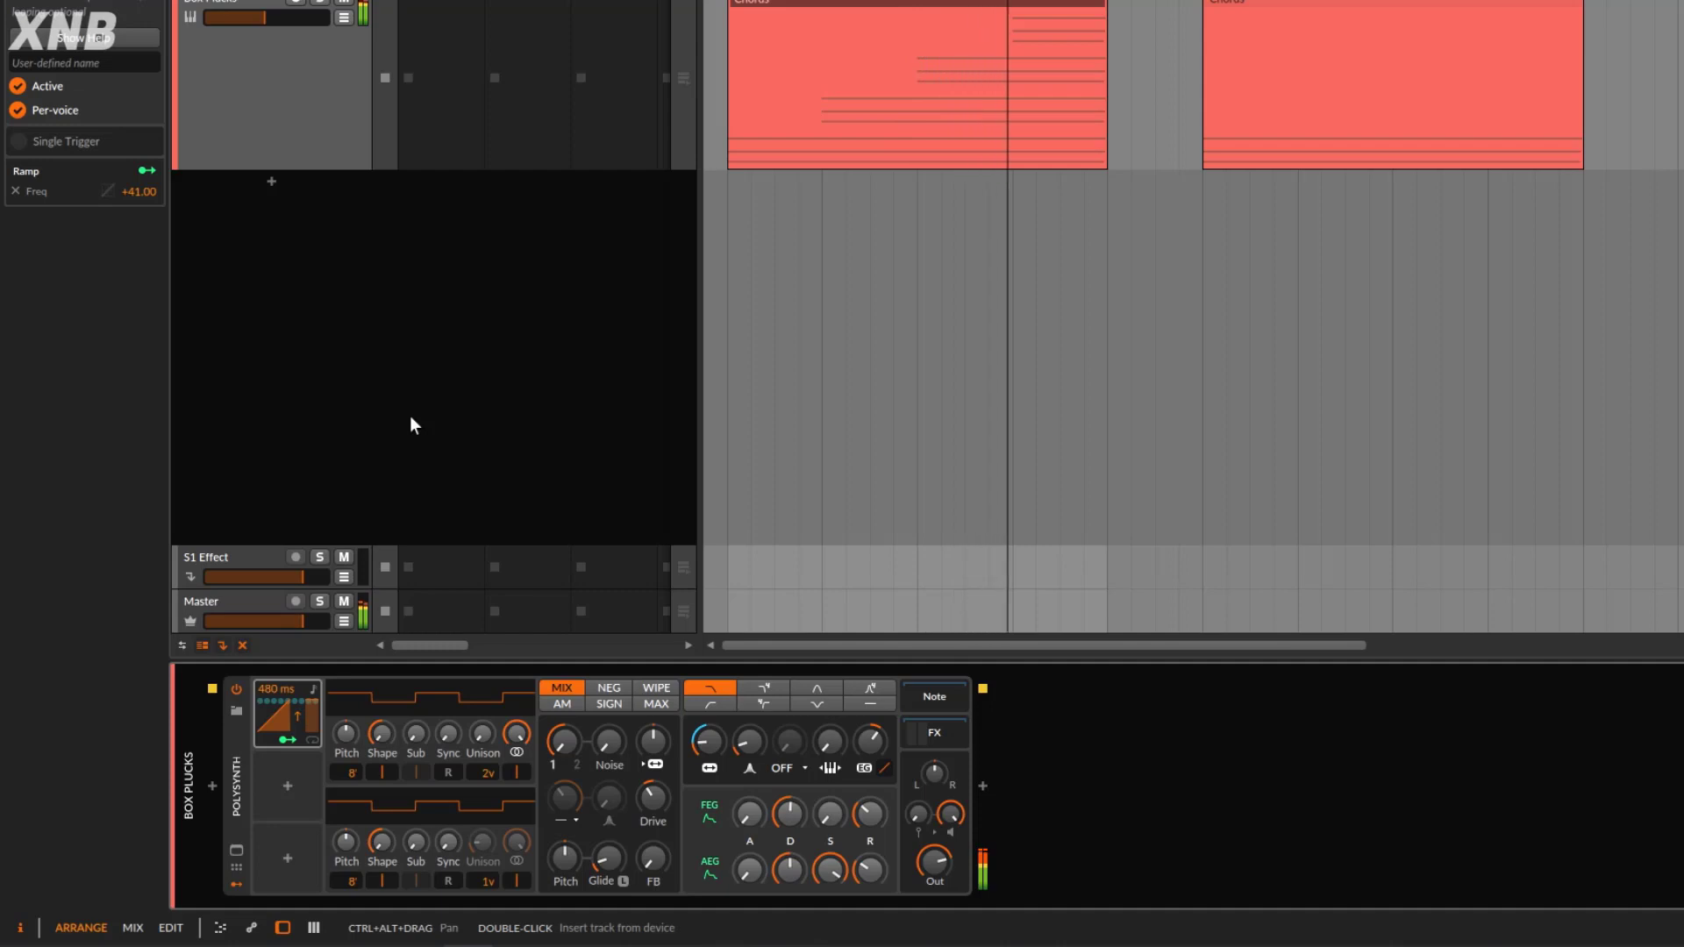
key(space)
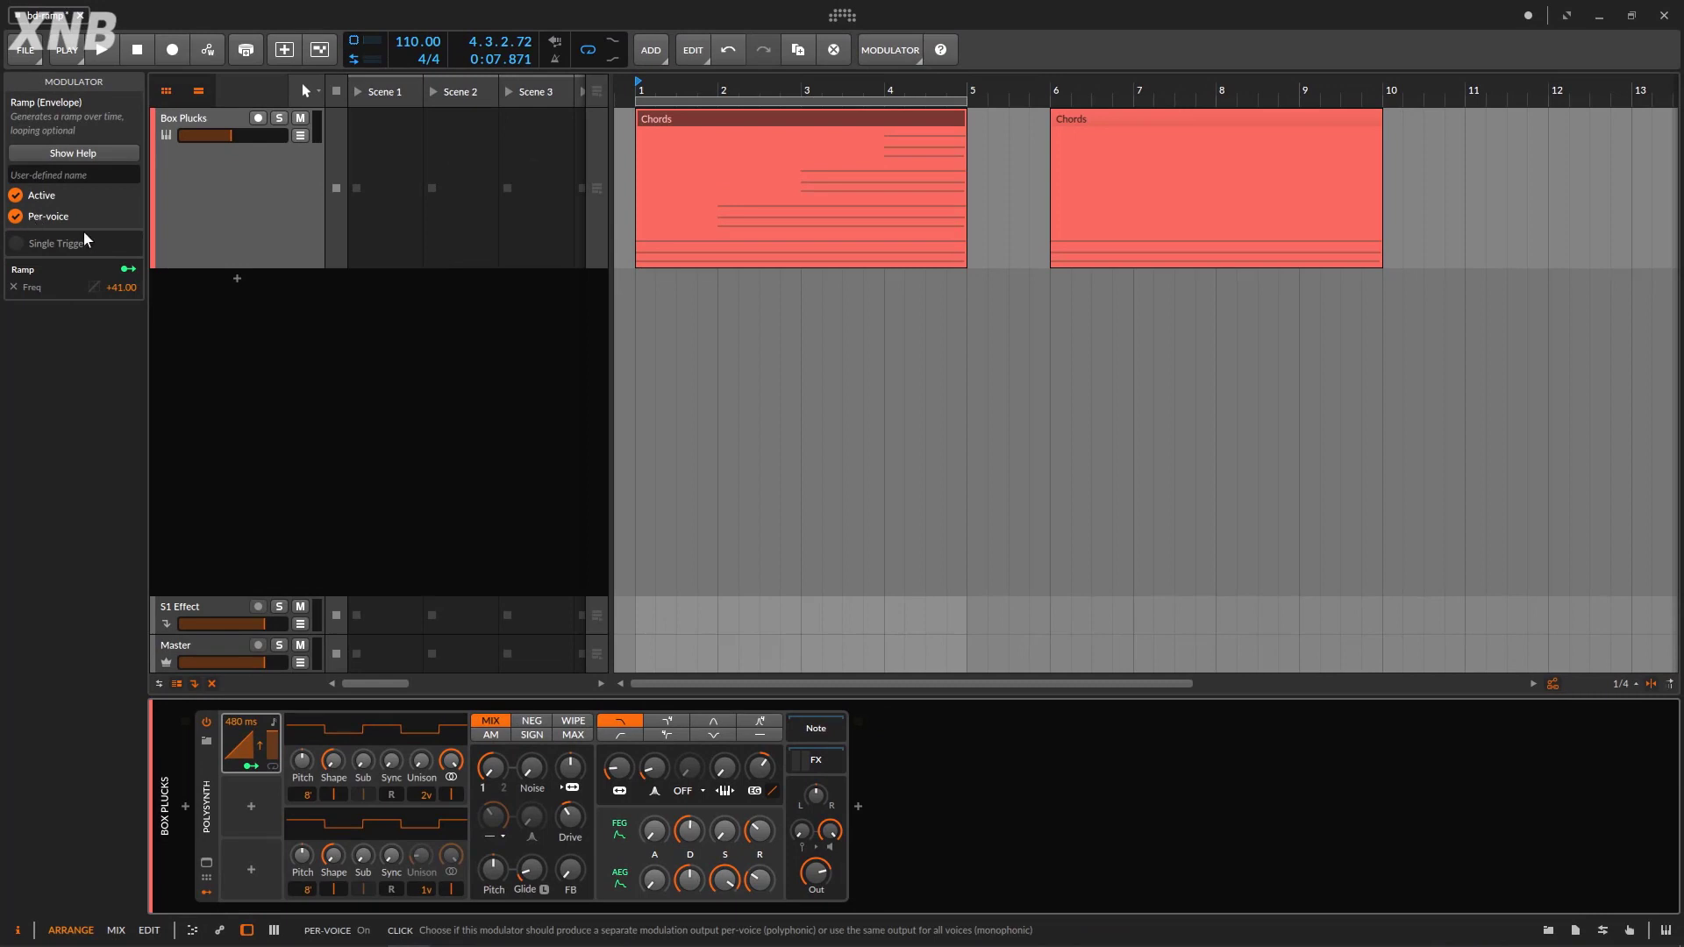
key(space)
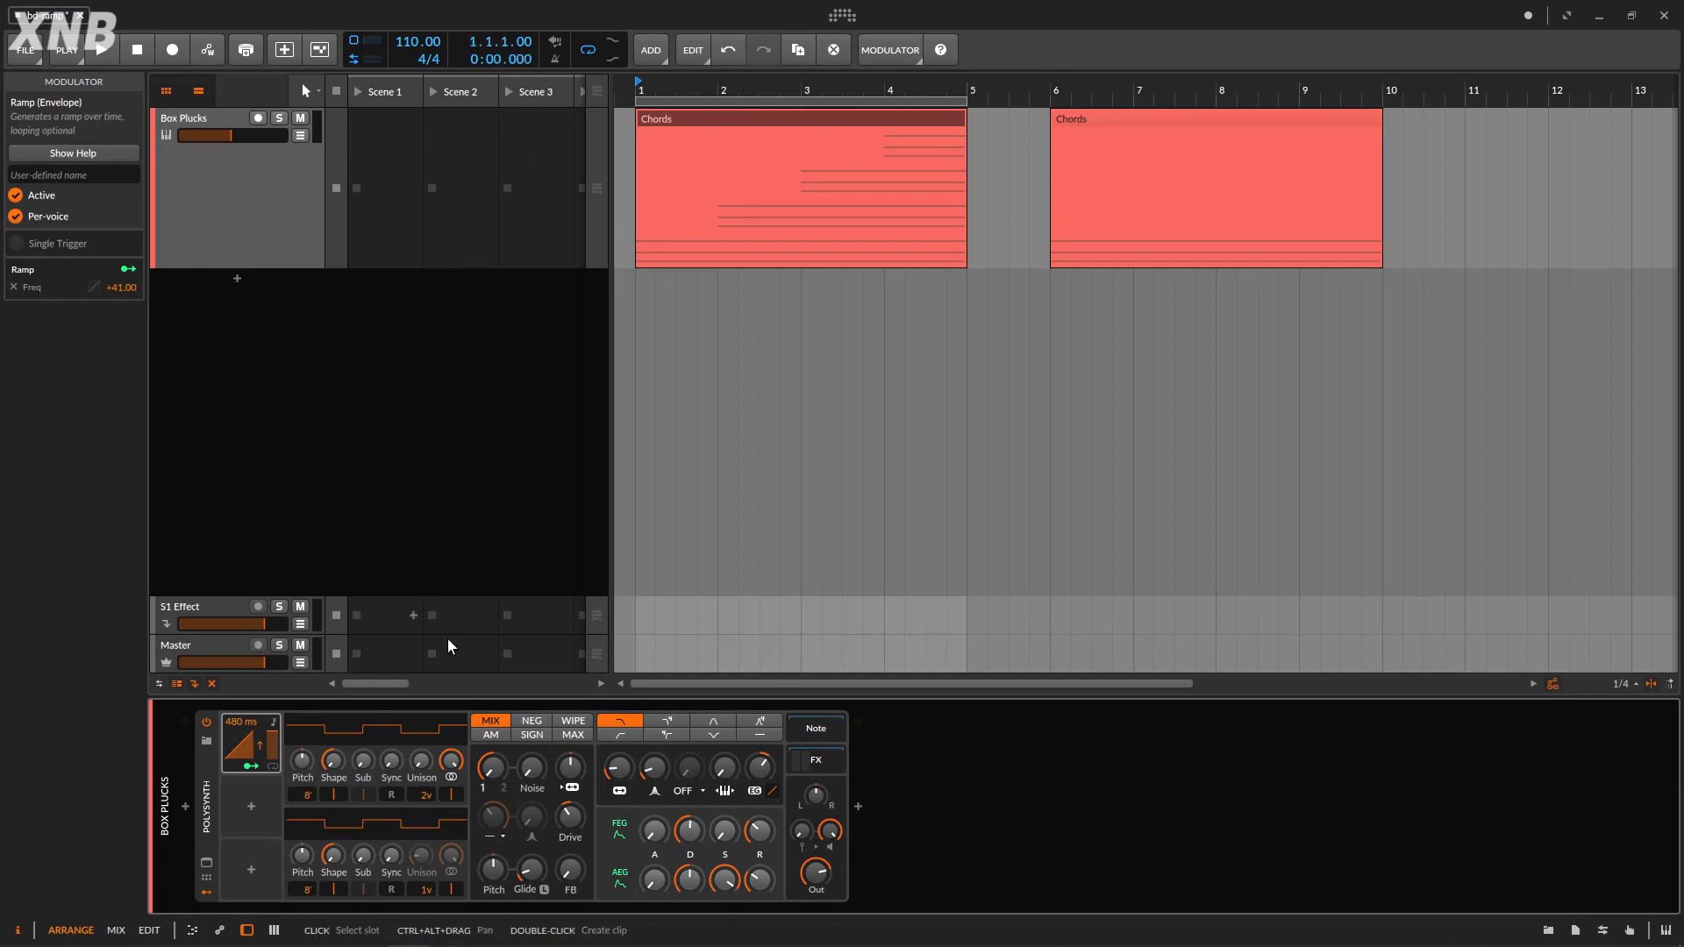
- Turn the Ramp's Per-voice off and Single Trigger on, adjust the filter frequency and play the stacked Chords clip
click(15, 219)
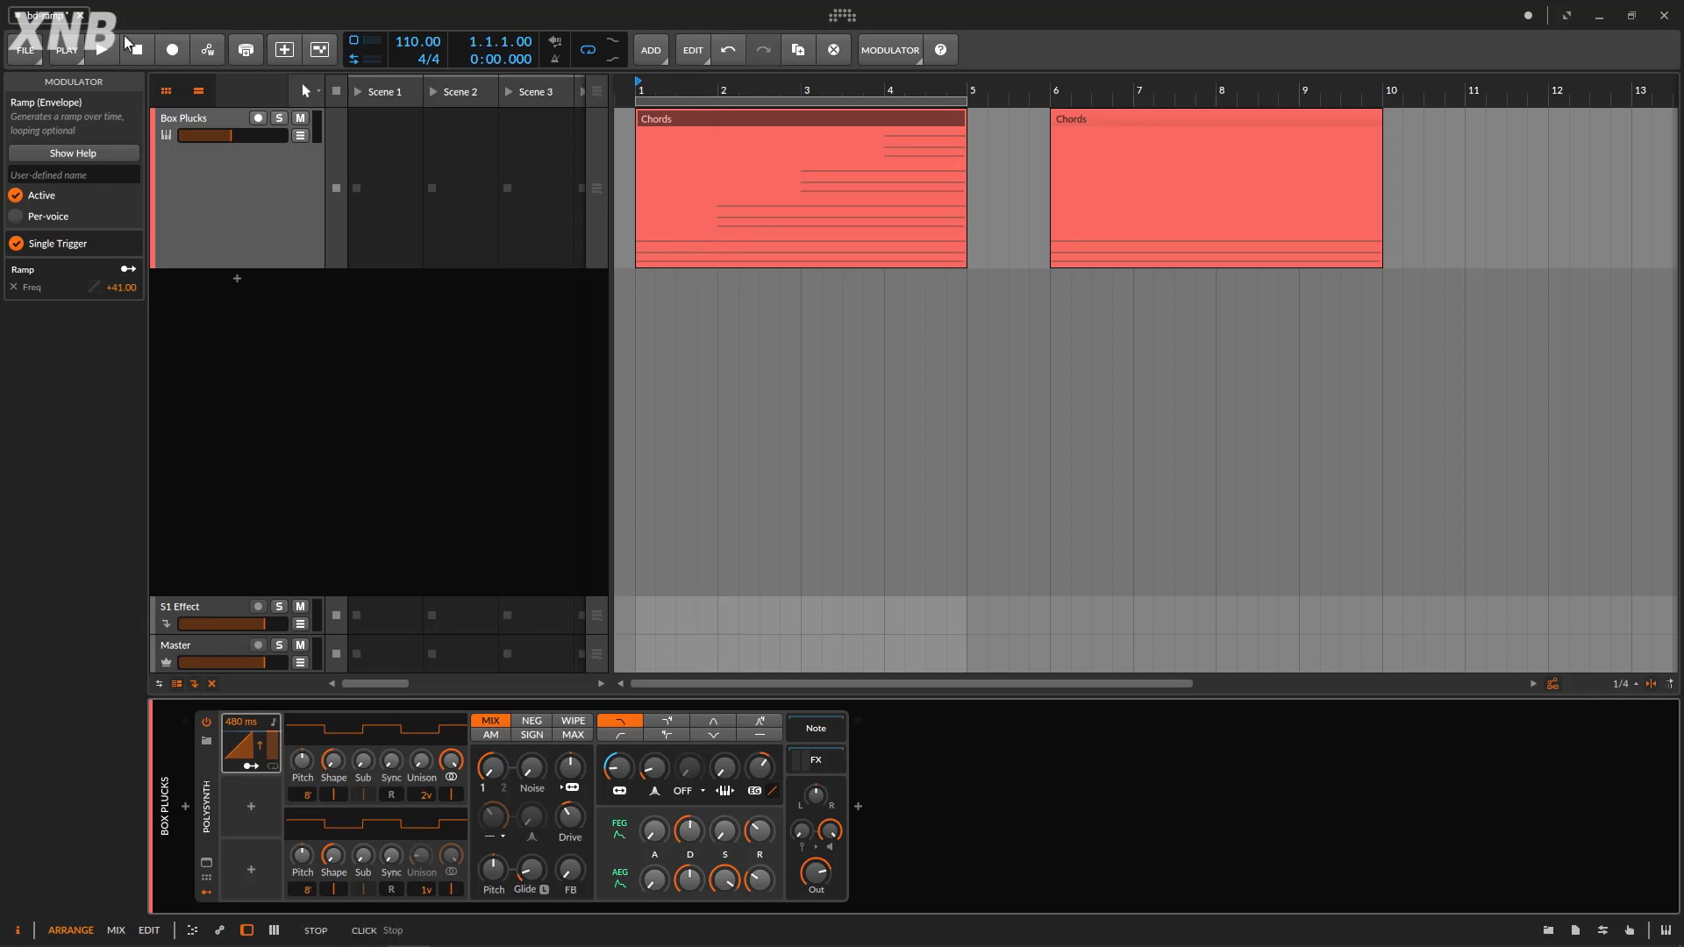
key(space)
key(space)
drag(618, 768, 618, 767)
click(103, 51)
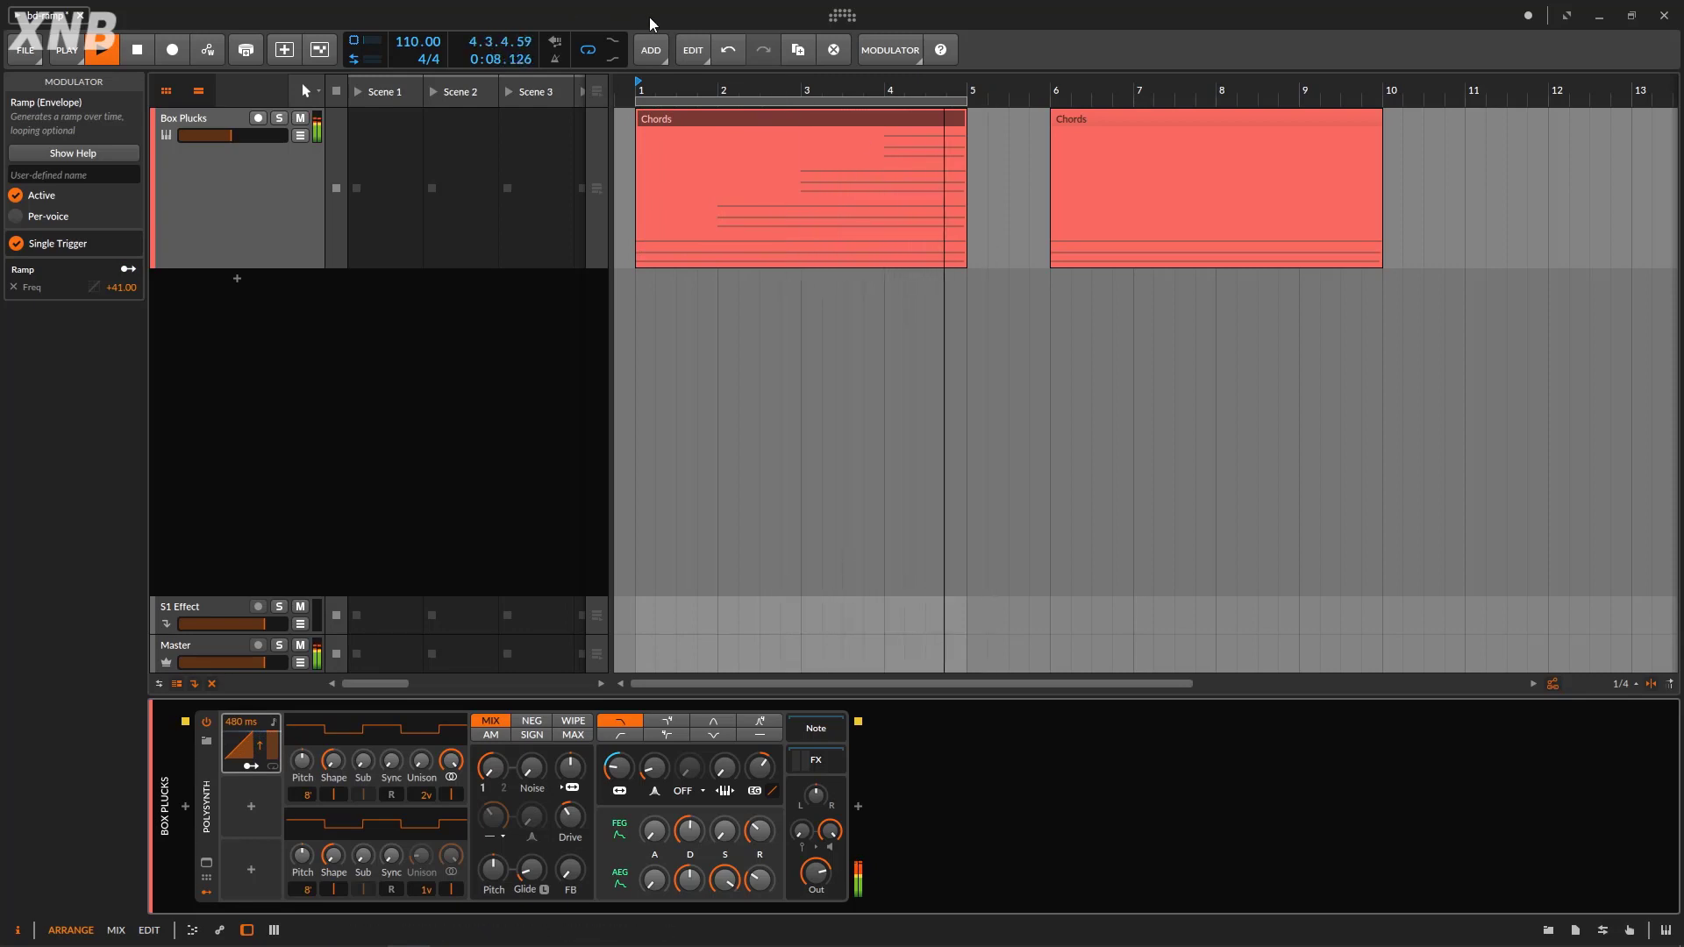
key(space)
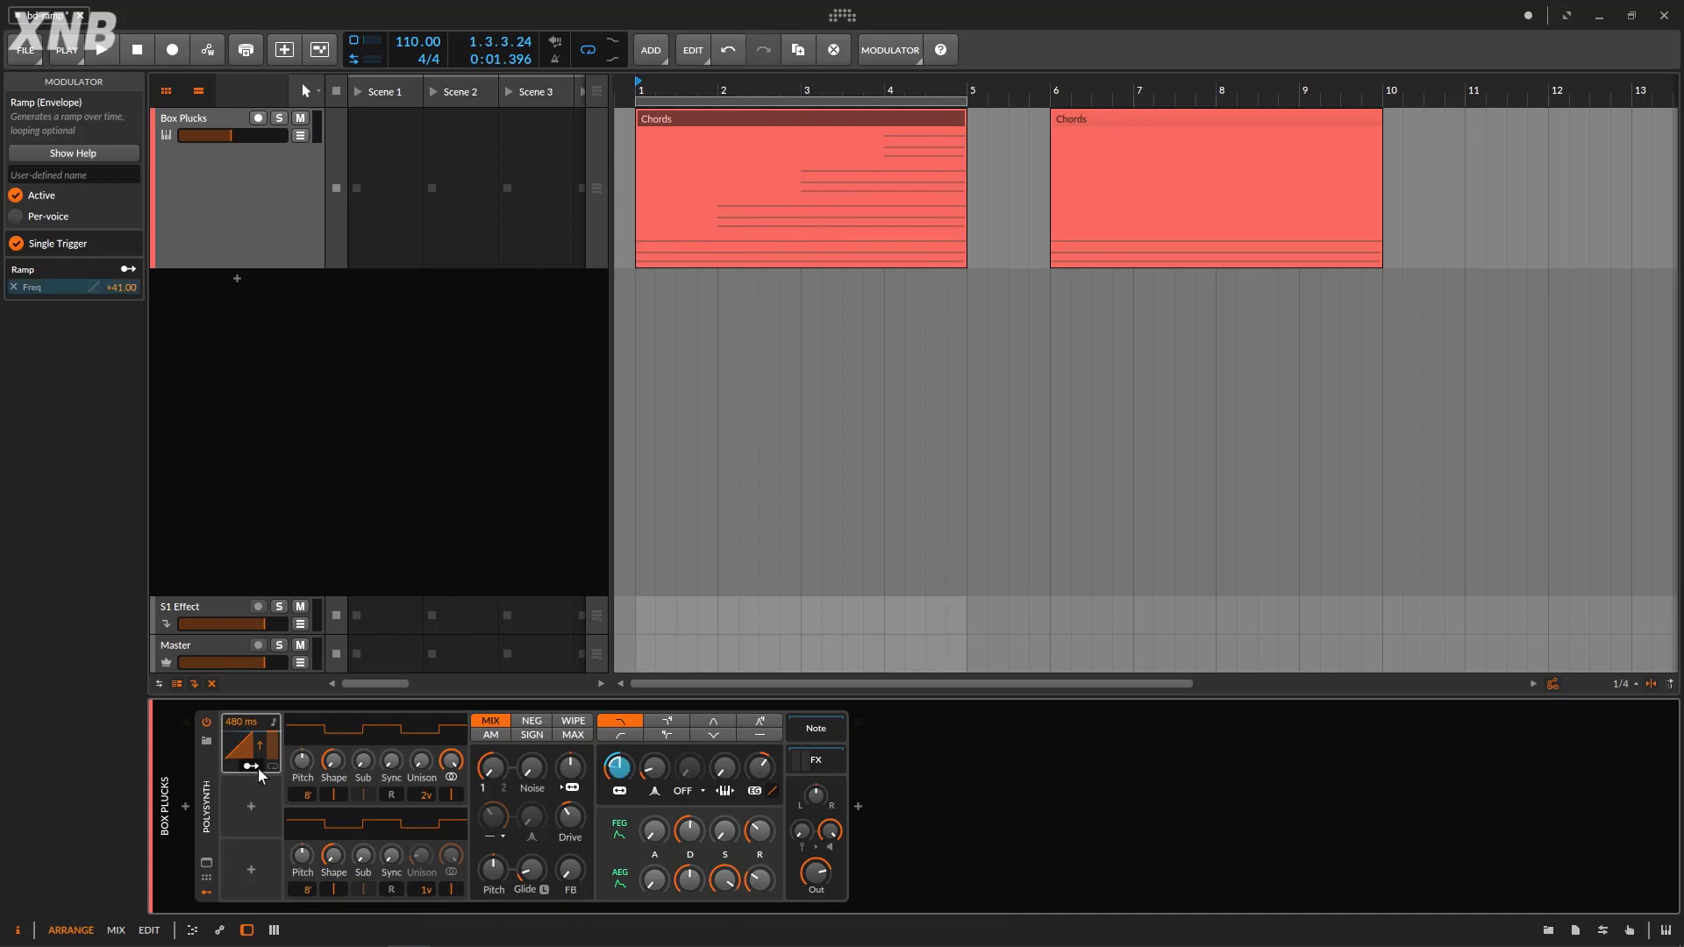
- Replace the stacked Chords clip at bar 1 with the Chords clip containing short repeated chords
drag(985, 87, 1252, 129)
drag(1100, 129, 713, 130)
drag(796, 88, 794, 93)
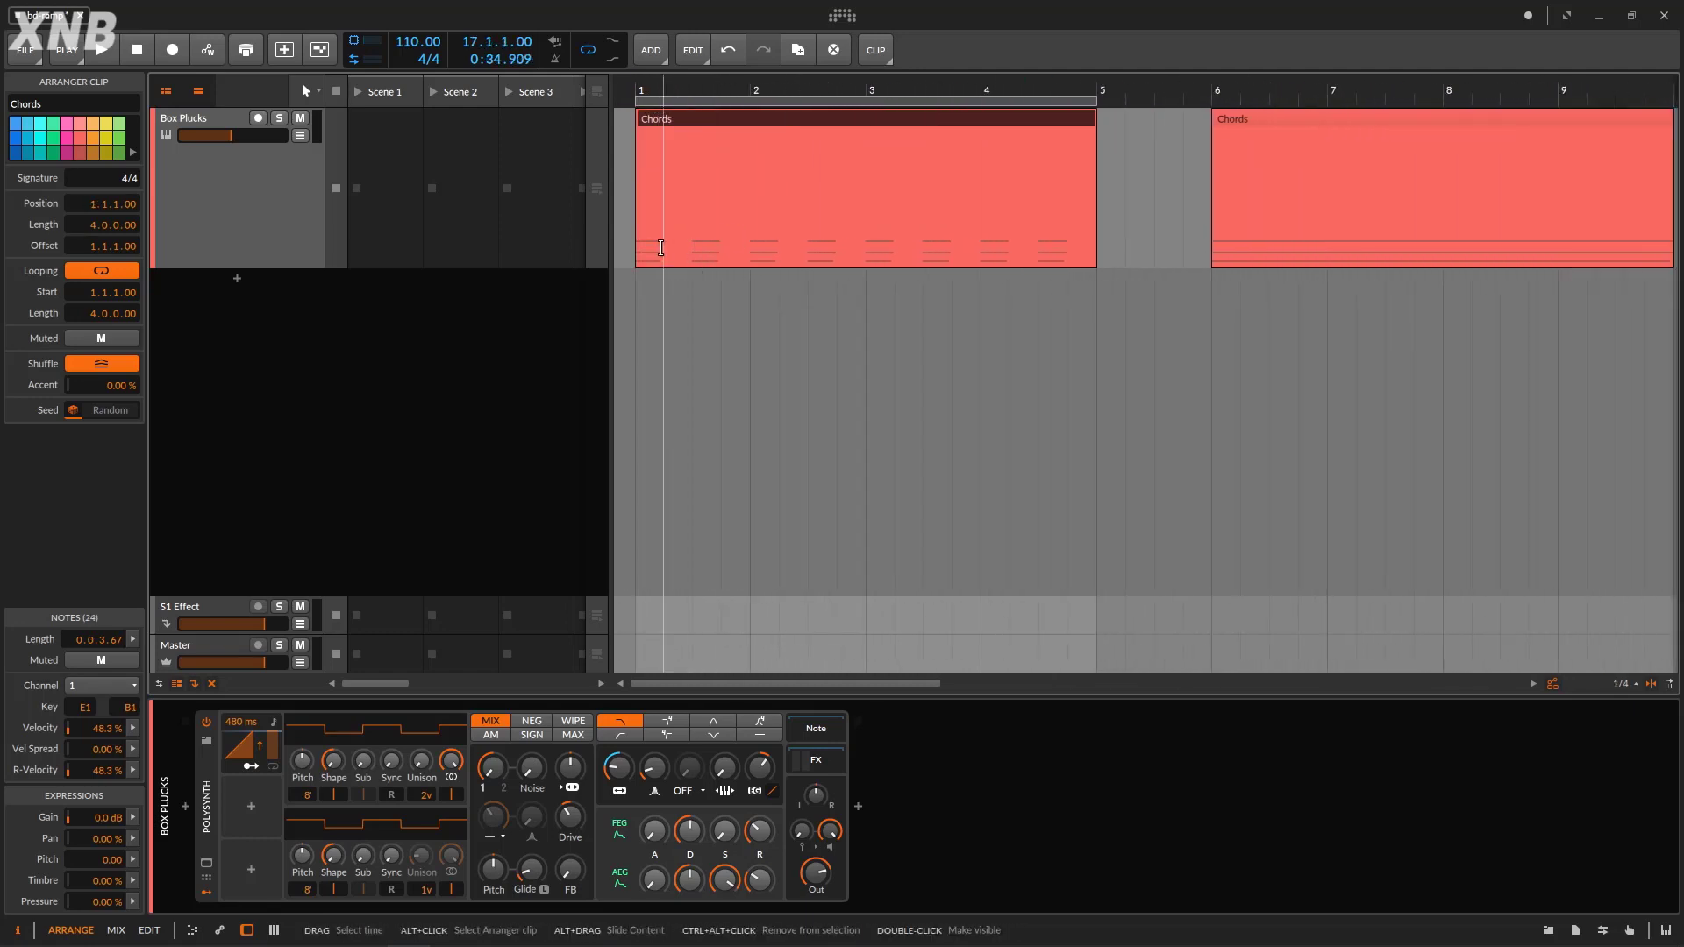
- Play the short repeated chords from bar 1, check the Ramp's Single Trigger setting in its properties and stop playback
click(123, 55)
click(116, 53)
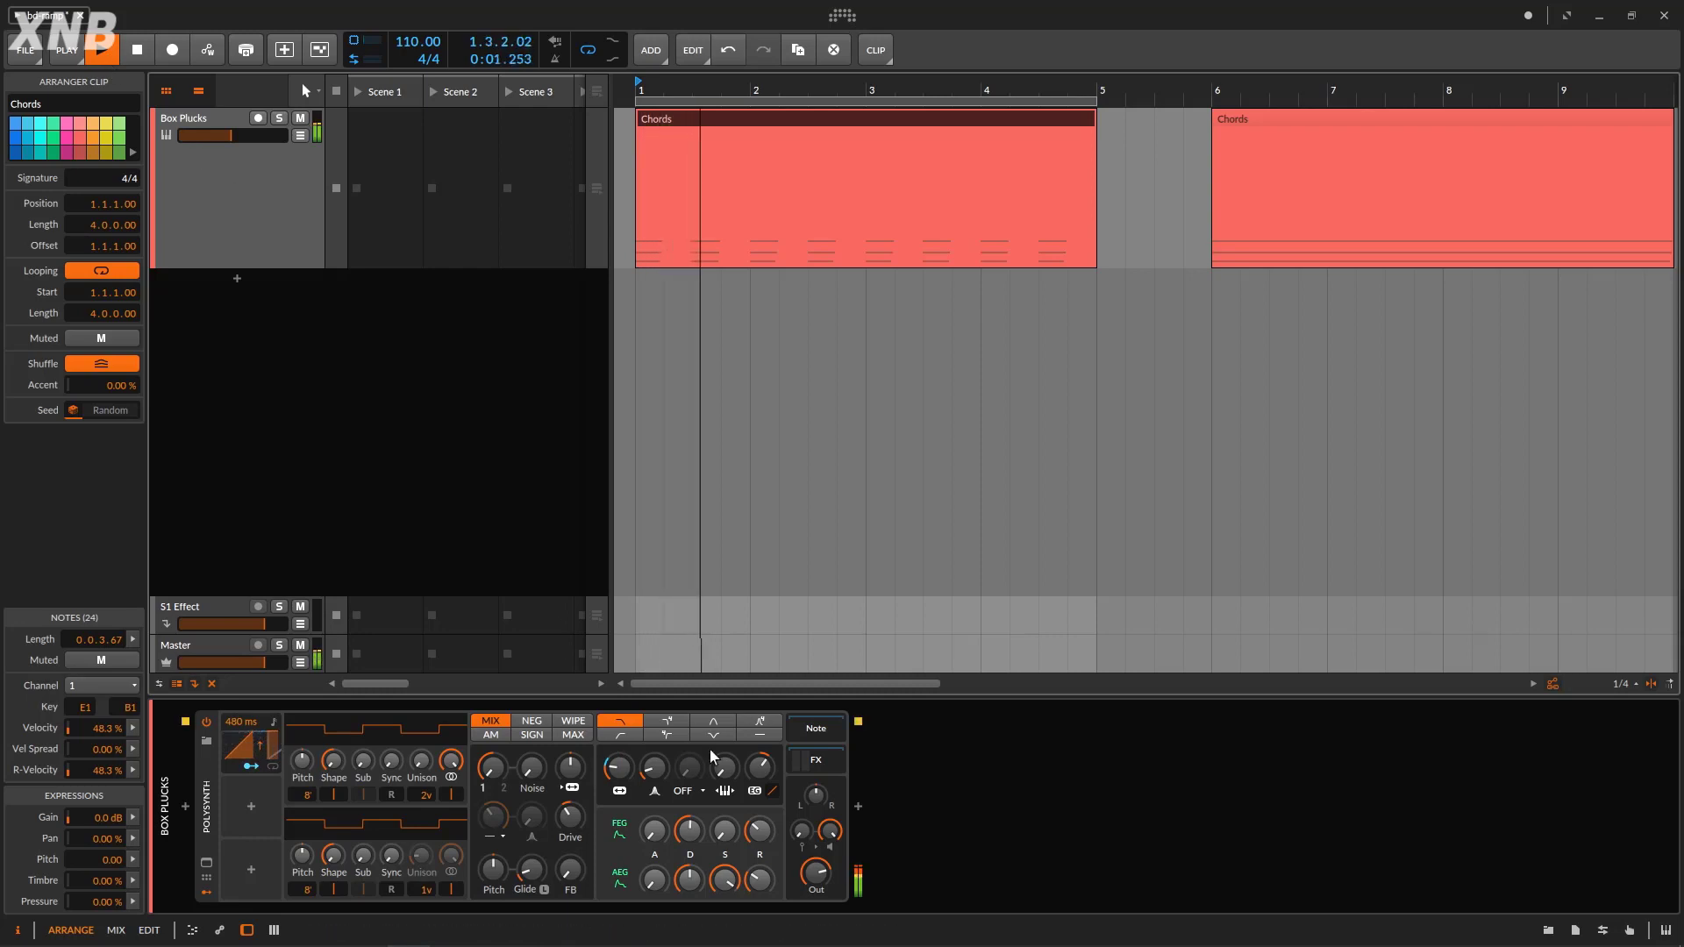
key(minus)
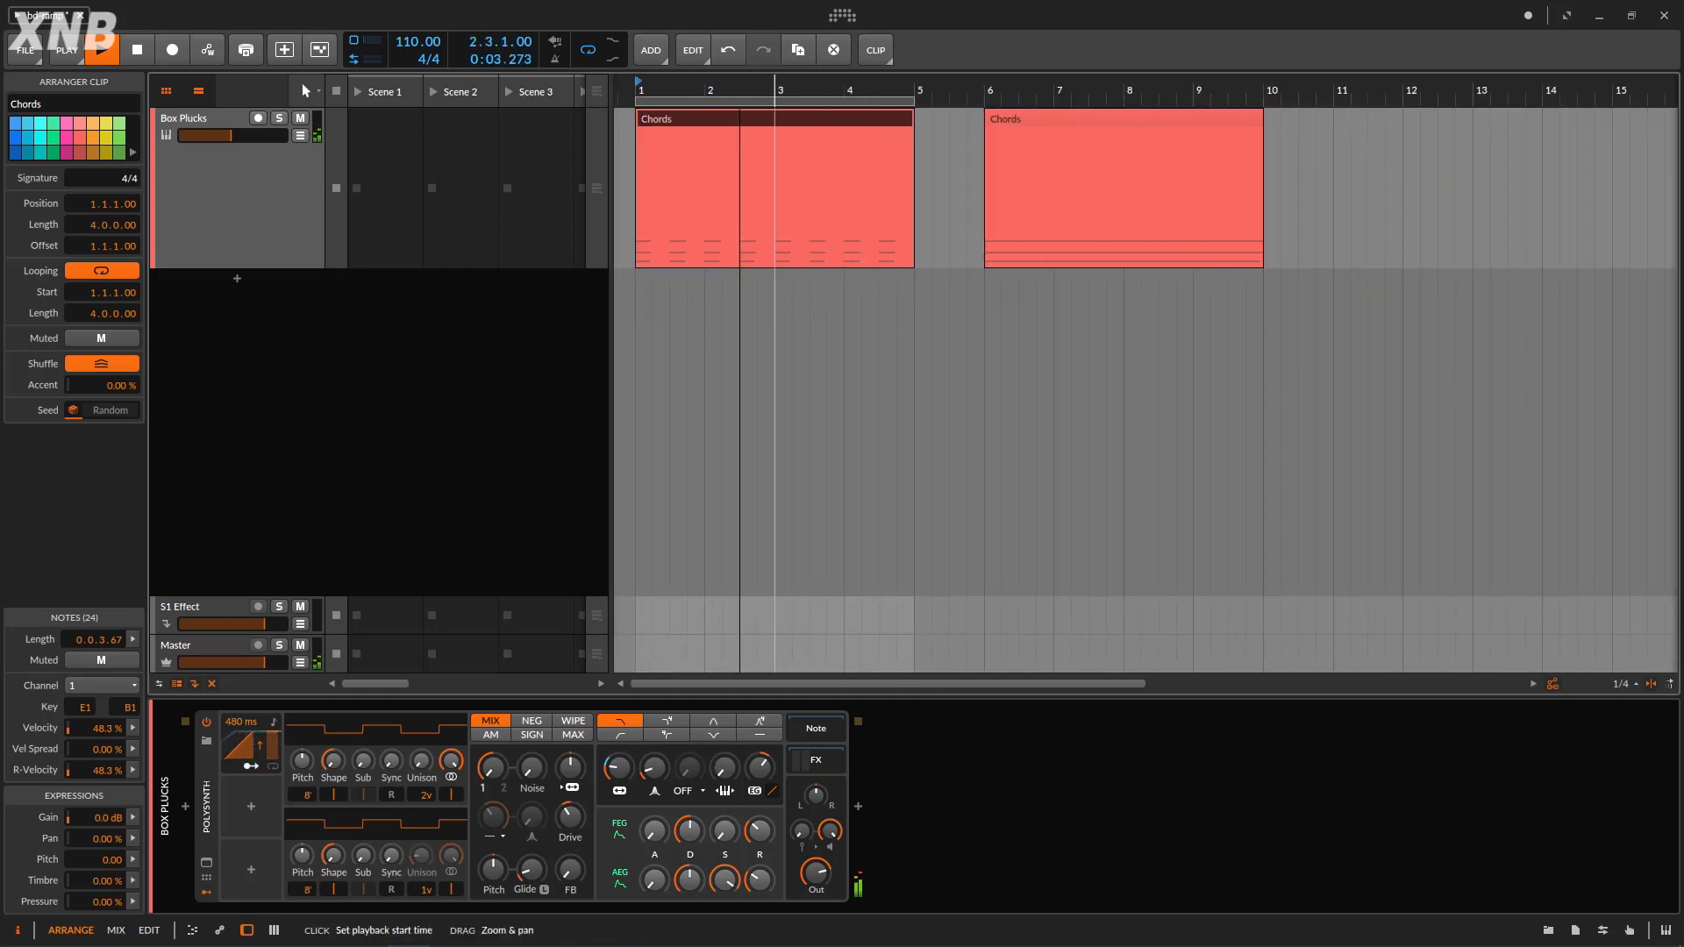
click(299, 214)
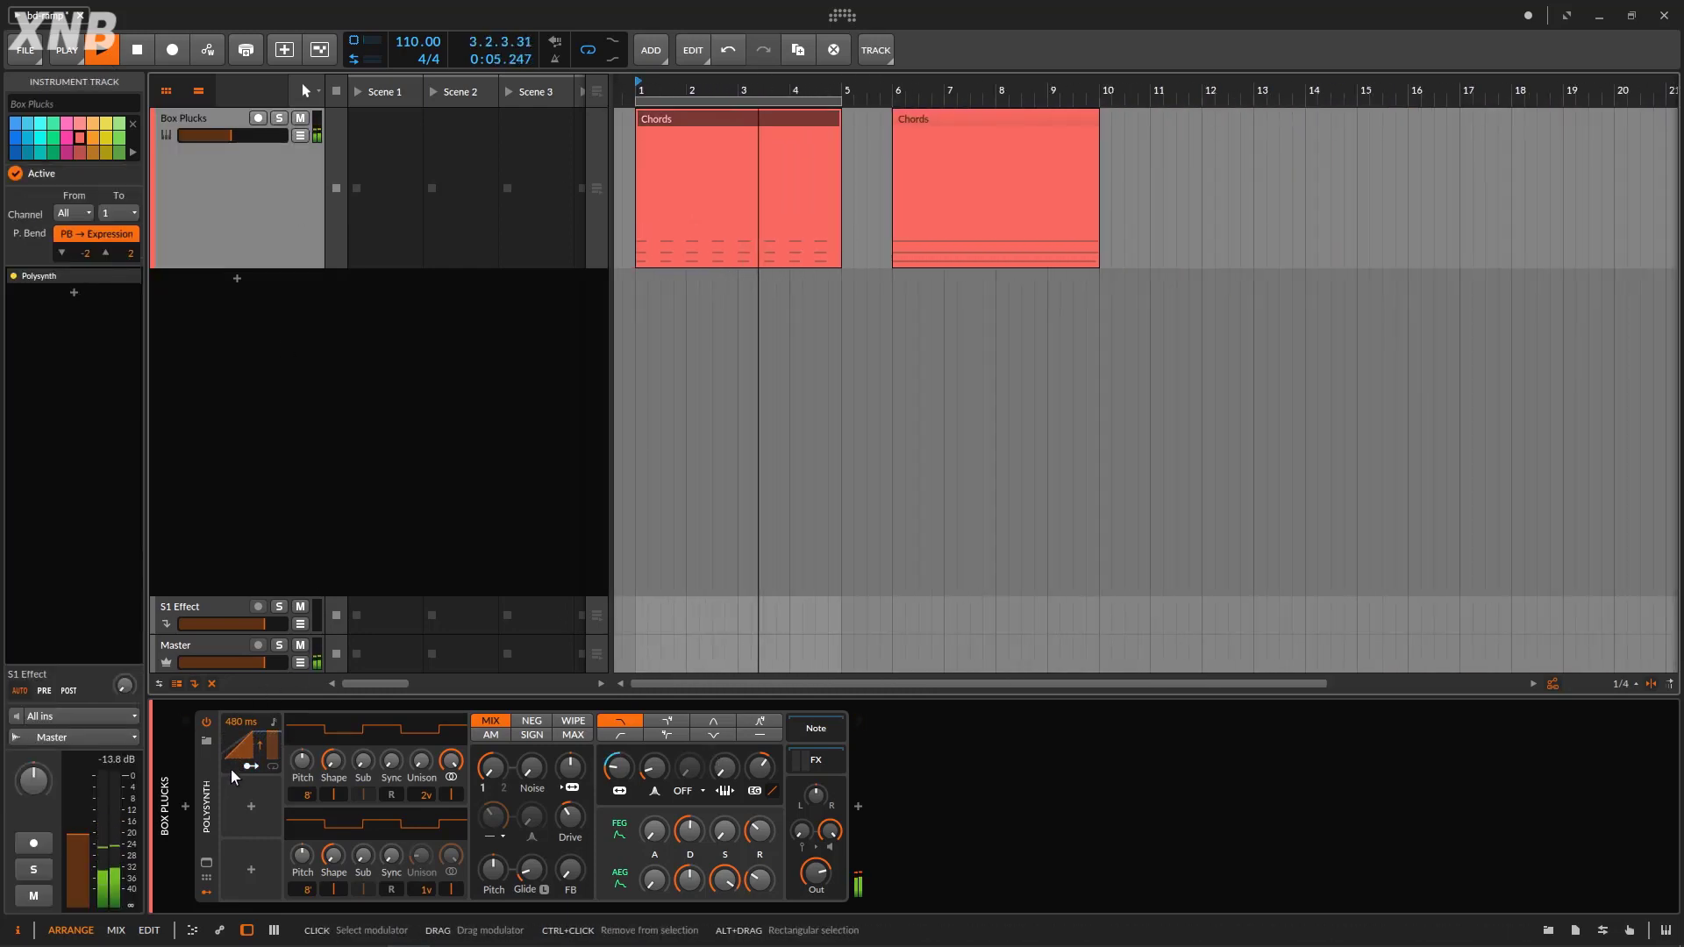
click(250, 745)
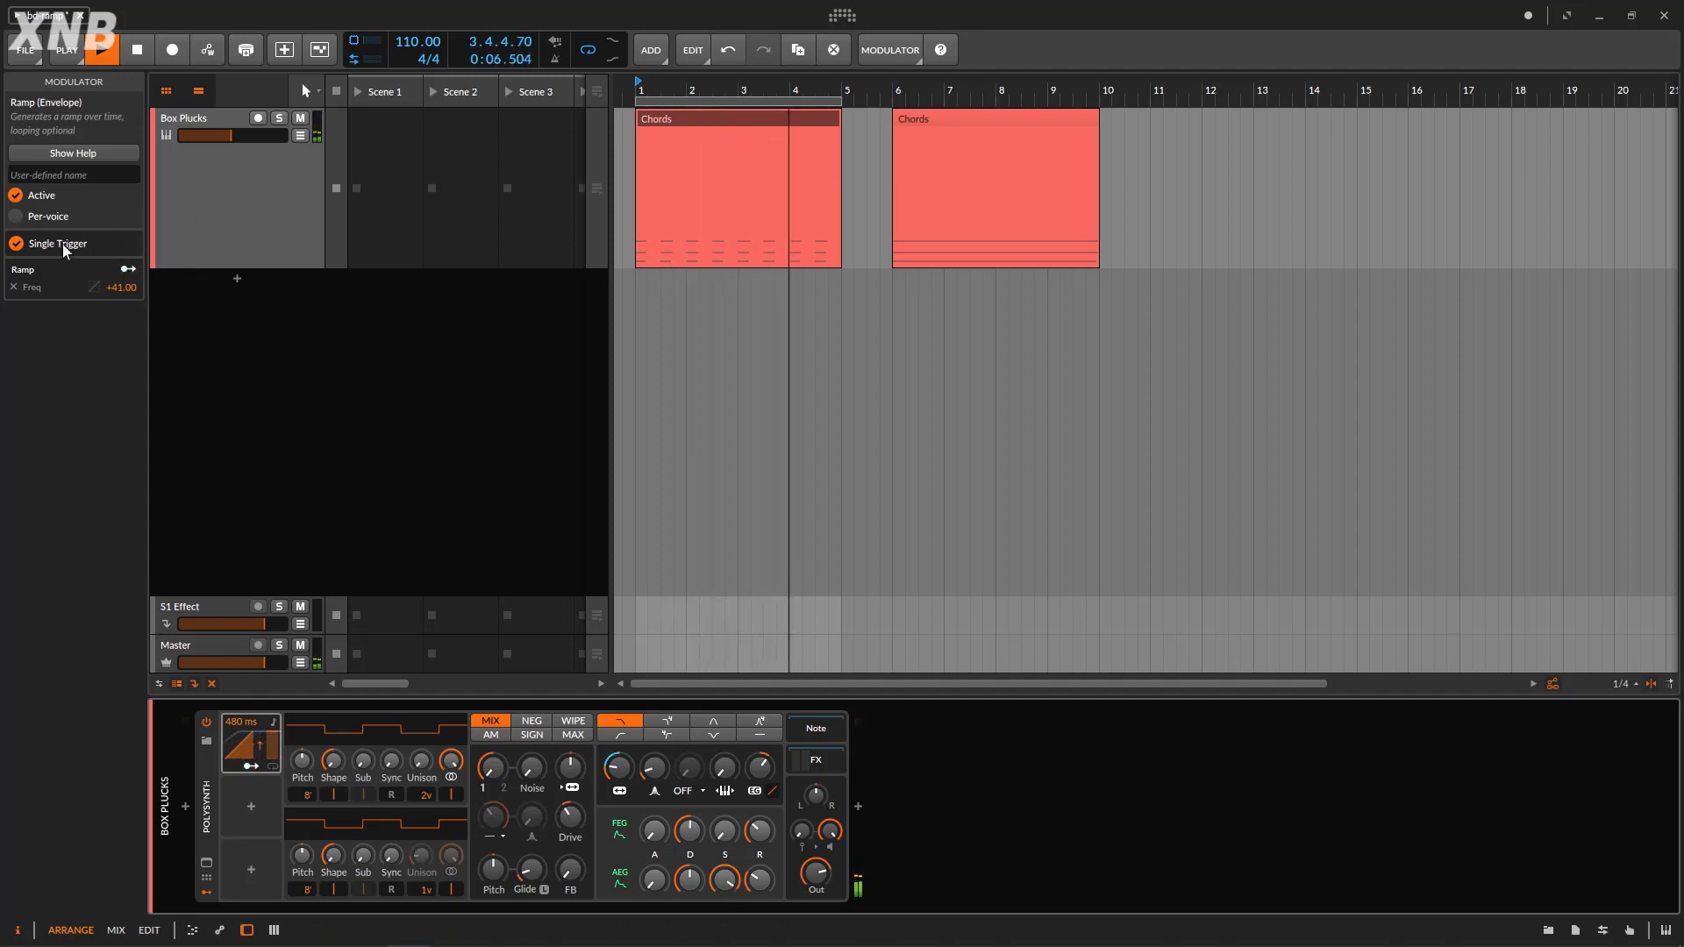
key(space)
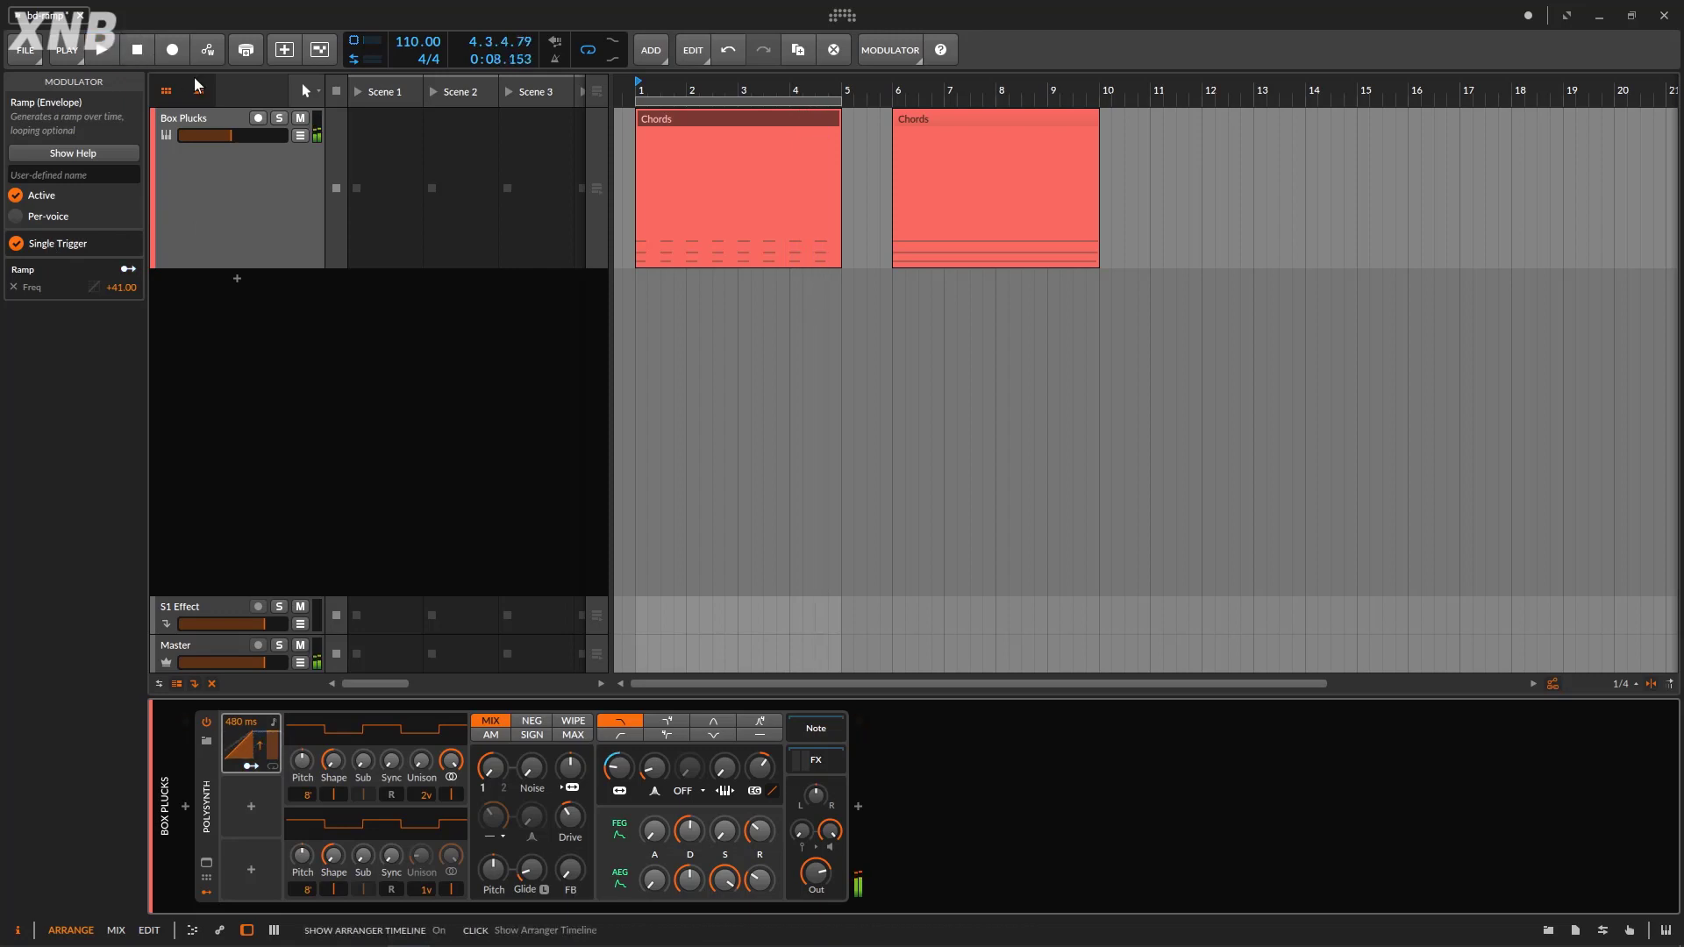